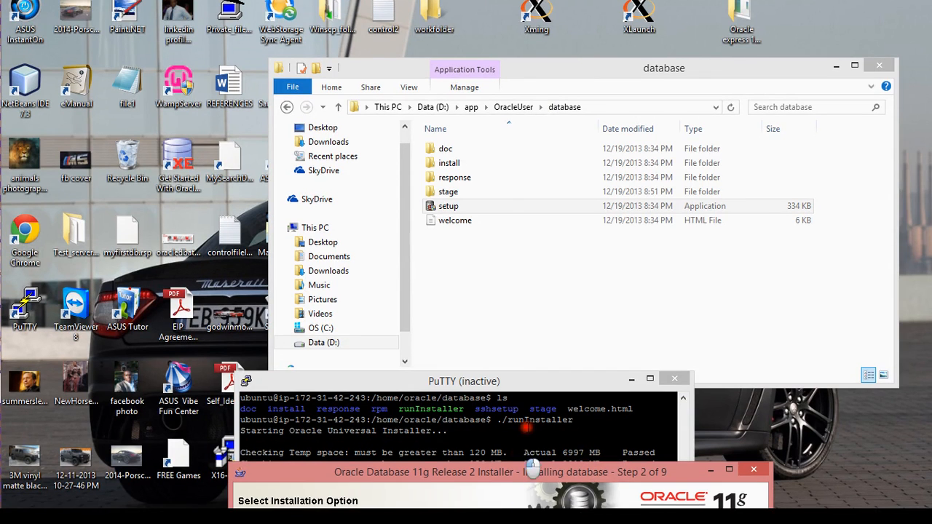
Step: Maximize the PuTTY terminal to review the ./runInstaller output and passed prerequisite checks
{"action": "left_click", "coordinate": [514, 397]}
{"action": "left_click_drag", "start_coordinate": [516, 390], "coordinate": [566, 148]}
{"action": "double_click", "coordinate": [566, 148]}
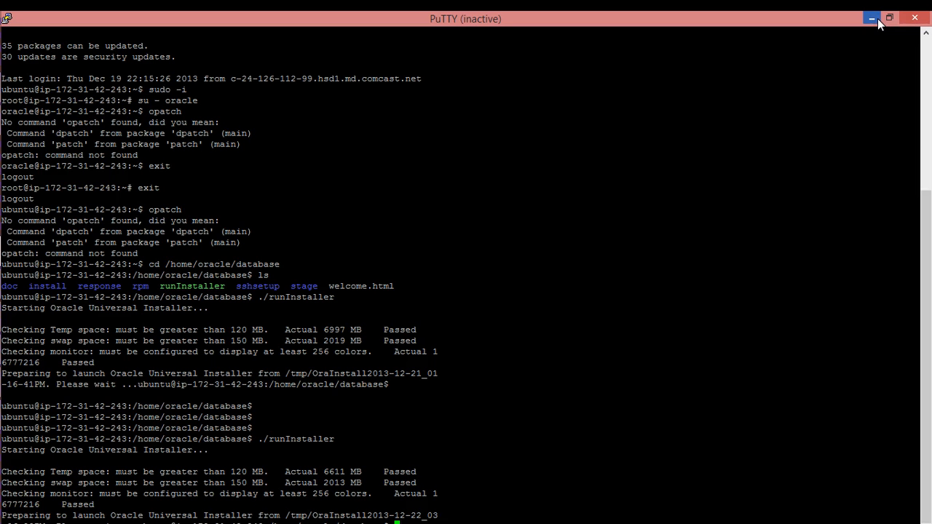
Step: Minimize PuTTY, go back to D:\app\OracleUser\database, and move the installer window into full view
{"action": "left_click", "coordinate": [872, 18]}
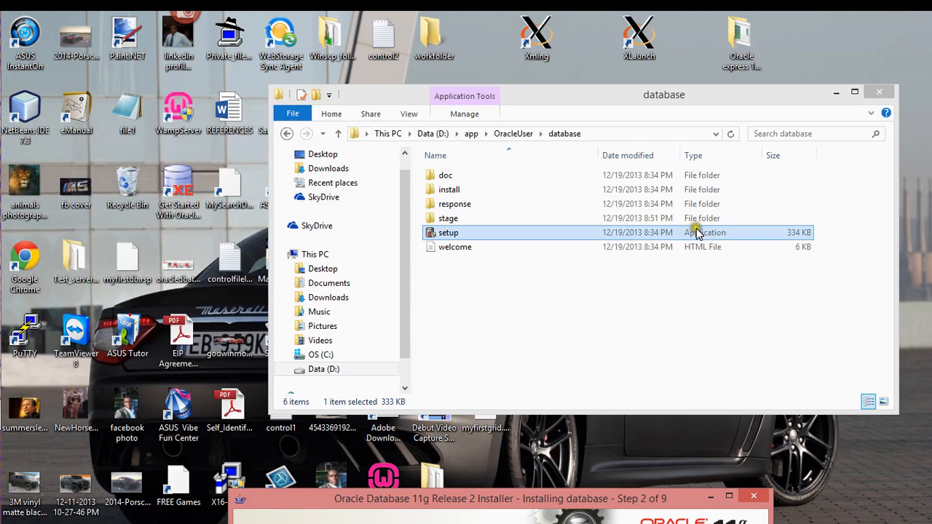
{"action": "key", "text": "alt+Left"}
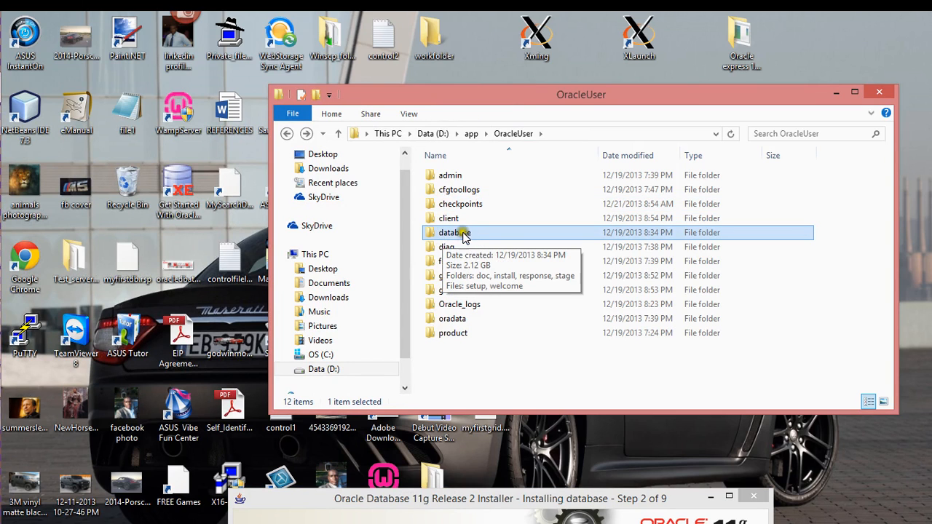
{"action": "double_click", "coordinate": [457, 235]}
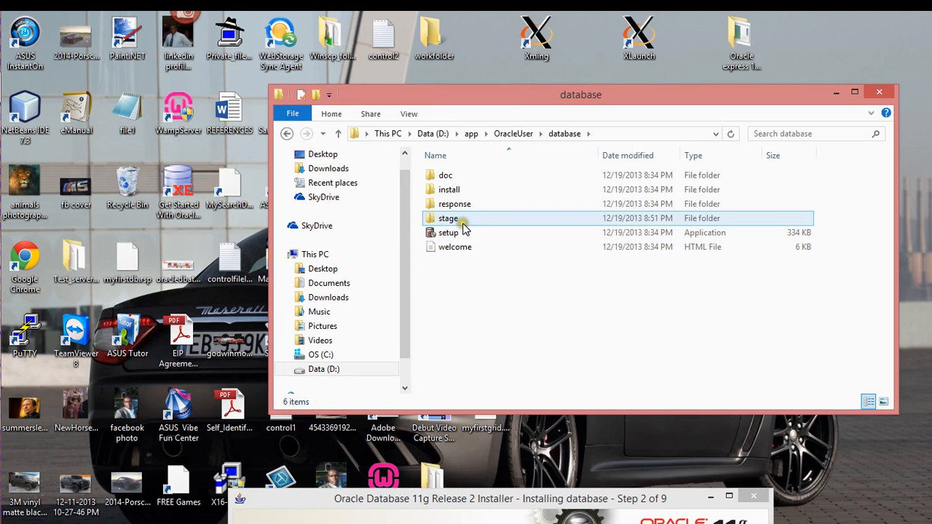
{"action": "left_click", "coordinate": [511, 500]}
{"action": "left_click_drag", "start_coordinate": [510, 500], "coordinate": [501, 128]}
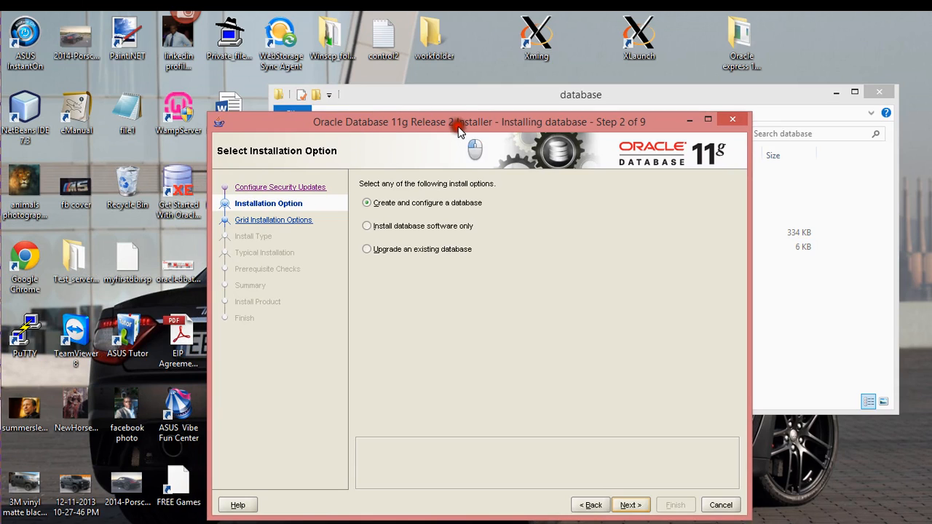
Step: Keep Create and configure a database selected, then step back to Step 1, Configure Security Updates
{"action": "left_click", "coordinate": [463, 202]}
{"action": "left_click", "coordinate": [368, 202]}
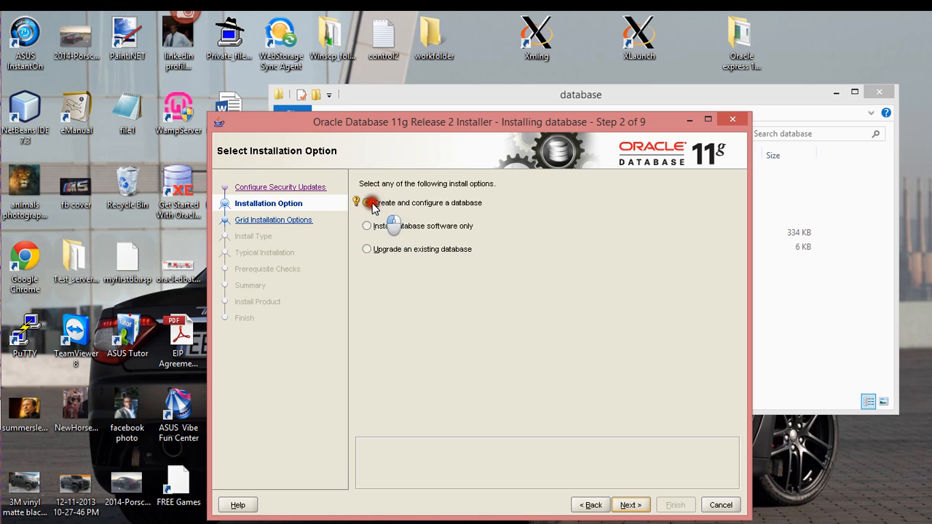
{"action": "left_click", "coordinate": [631, 505]}
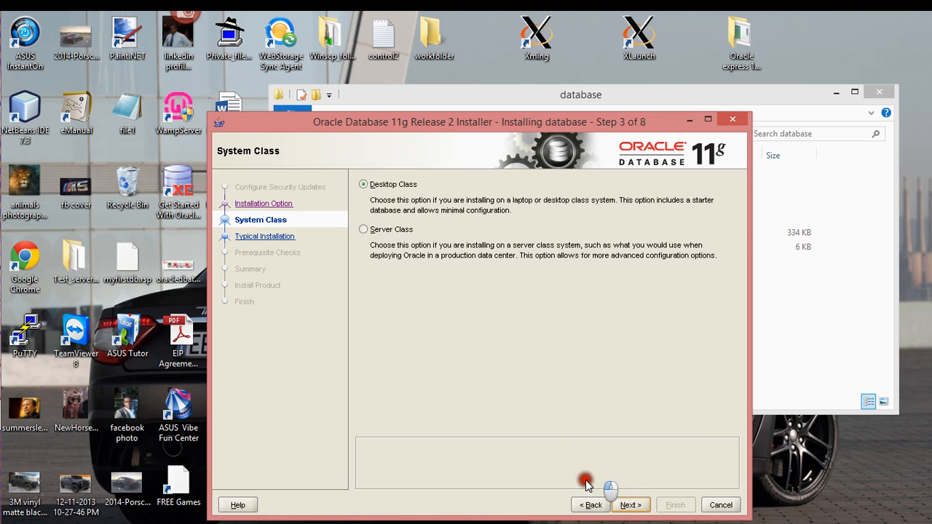
{"action": "left_click", "coordinate": [590, 505]}
{"action": "left_click", "coordinate": [588, 506]}
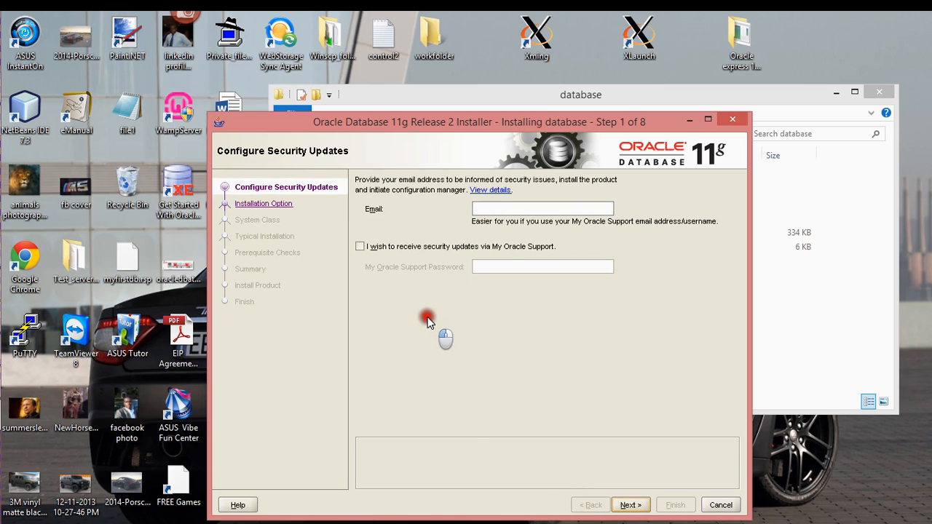
Step: Leave security updates unchecked with no email and accept the Email Address Not Specified warning
{"action": "left_click", "coordinate": [360, 248]}
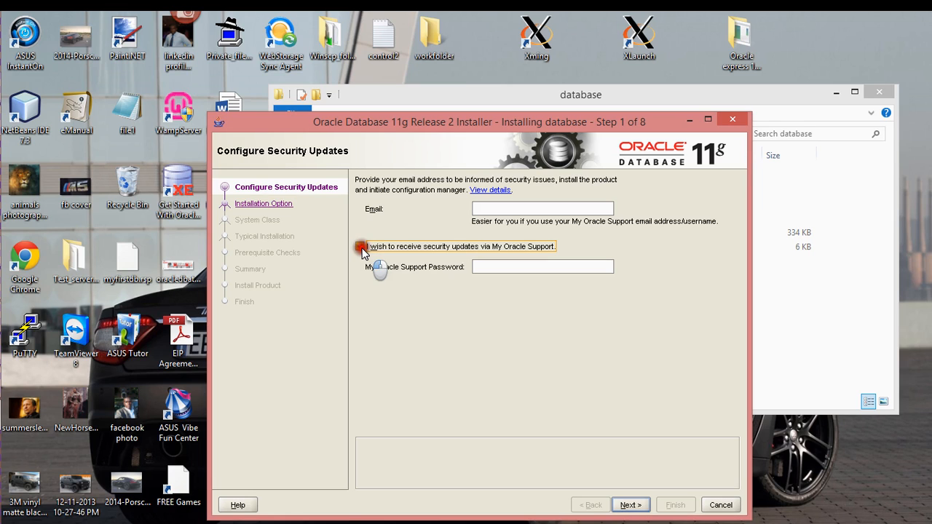
{"action": "left_click", "coordinate": [362, 247]}
{"action": "left_click", "coordinate": [631, 505]}
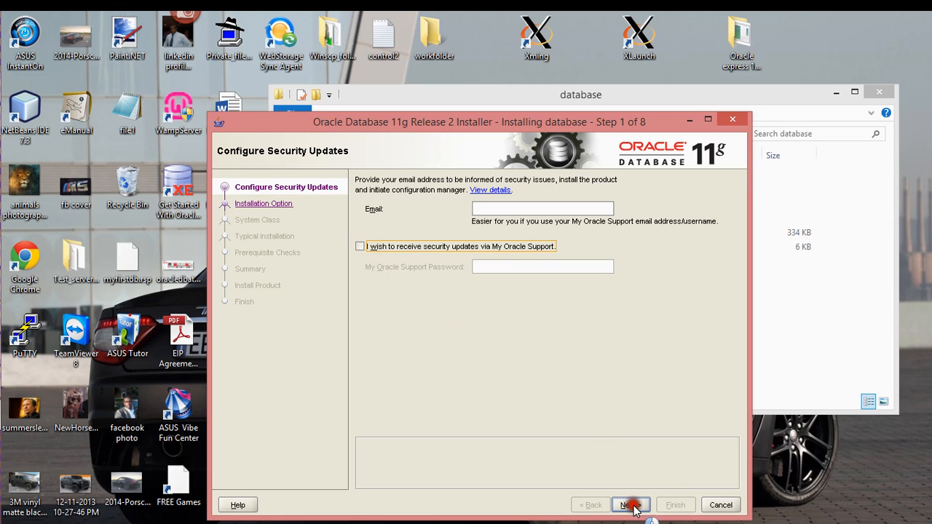
{"action": "left_click", "coordinate": [591, 362]}
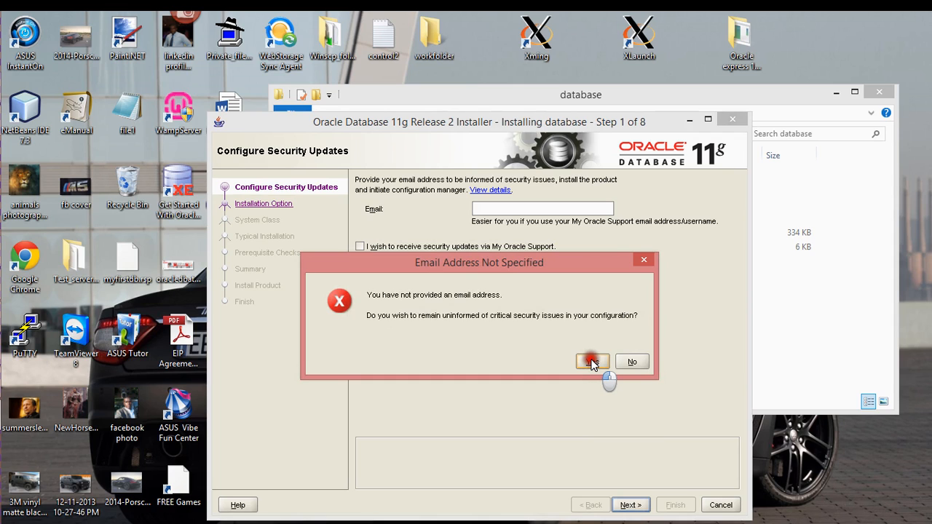
{"action": "left_click", "coordinate": [591, 362]}
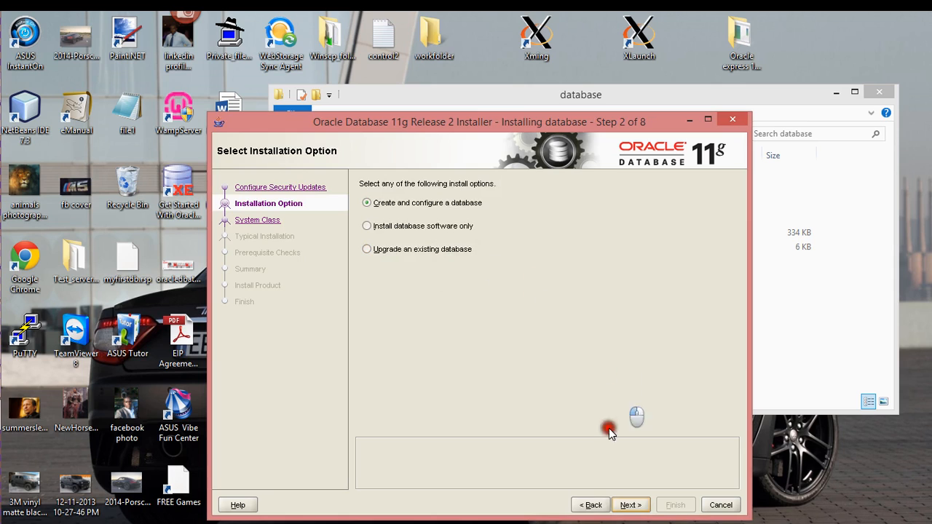
Step: Move past Installation Option and continue with Desktop Class as the system class
{"action": "left_click", "coordinate": [638, 504]}
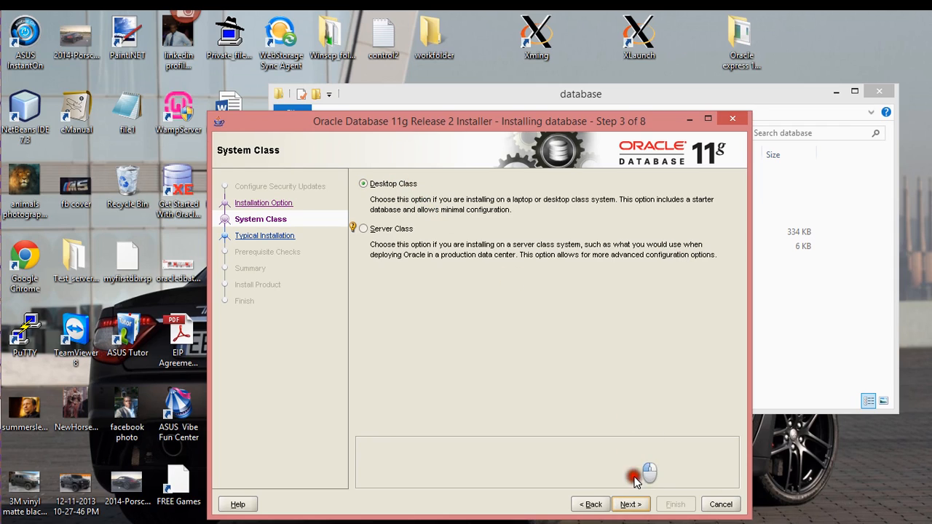
{"action": "left_click", "coordinate": [632, 504]}
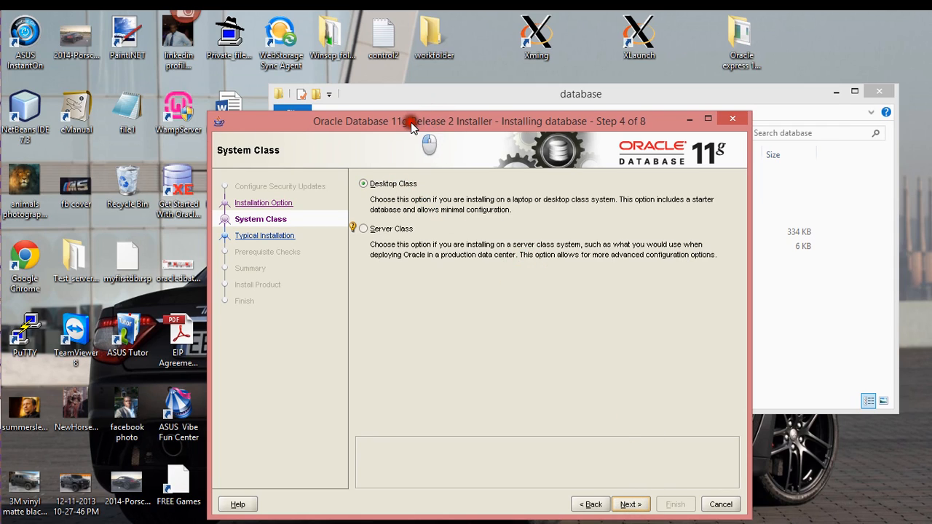
Step: Check the Software location and Oracle base fields, leaving the current Oracle base path unchanged
{"action": "left_click_drag", "start_coordinate": [412, 121], "coordinate": [351, 97]}
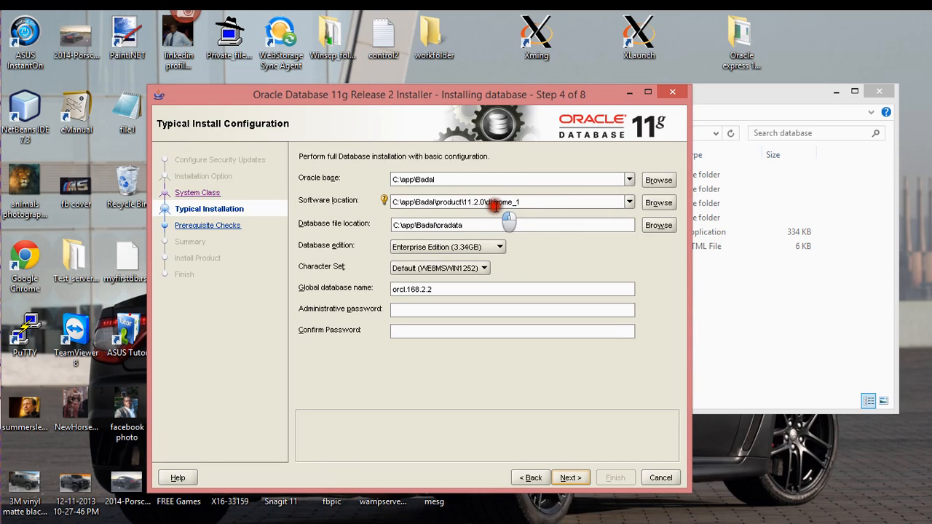
{"action": "left_click", "coordinate": [434, 201]}
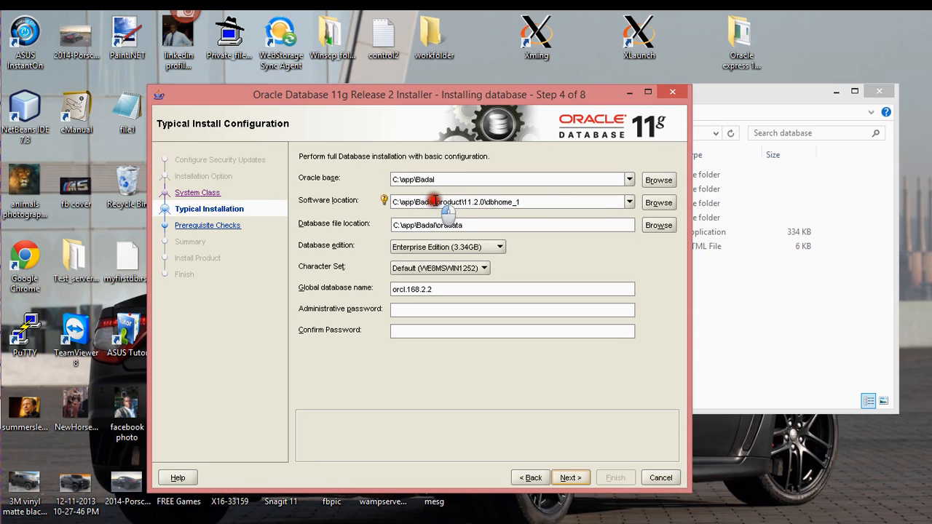
{"action": "left_click", "coordinate": [436, 179]}
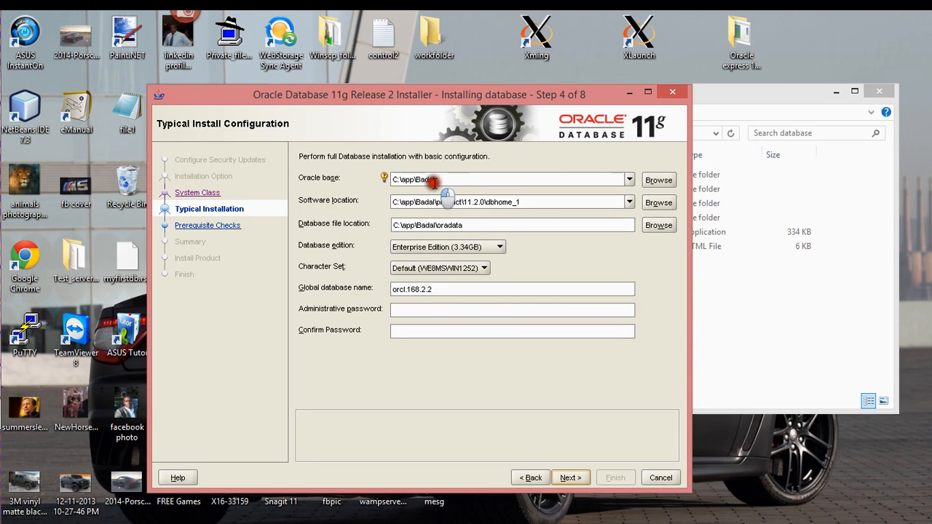
{"action": "left_click", "coordinate": [629, 179]}
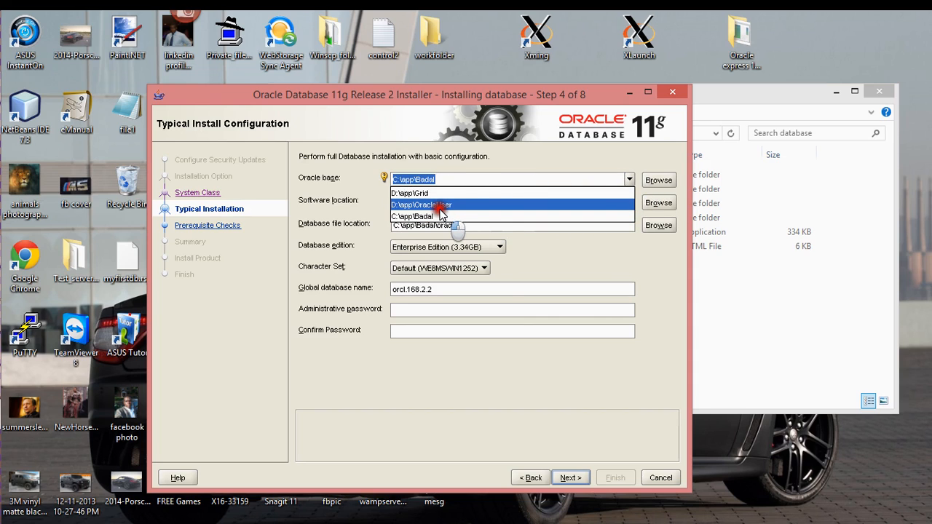
{"action": "left_click", "coordinate": [466, 161]}
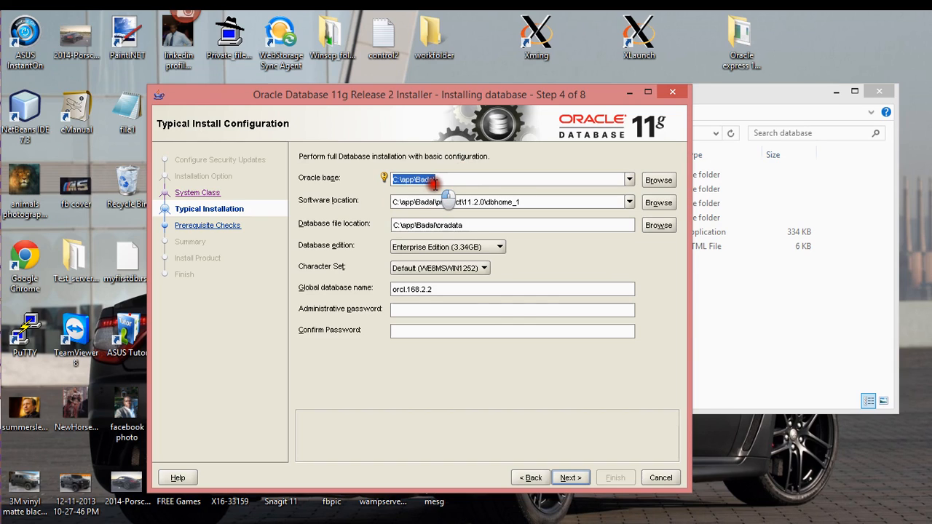
{"action": "left_click", "coordinate": [434, 182]}
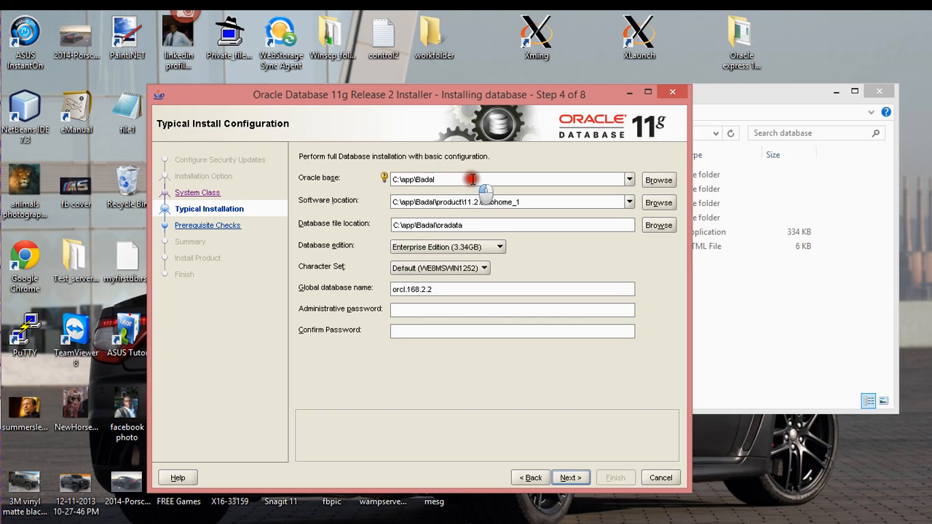
{"action": "left_click", "coordinate": [472, 180]}
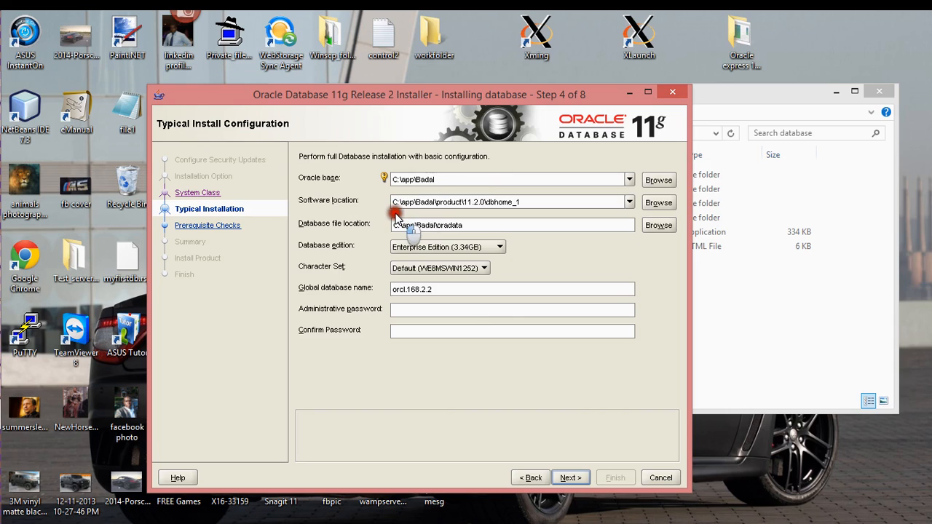
{"action": "left_click", "coordinate": [426, 204]}
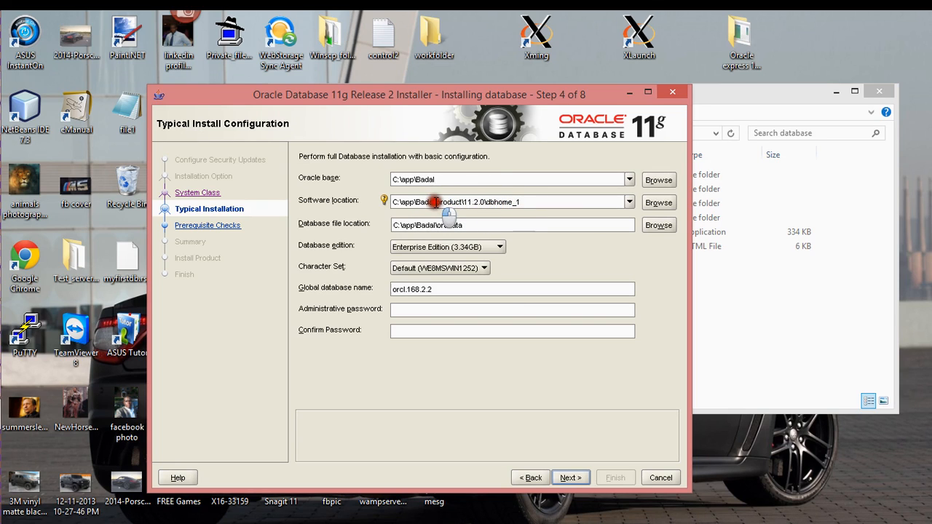
{"action": "left_click", "coordinate": [429, 180]}
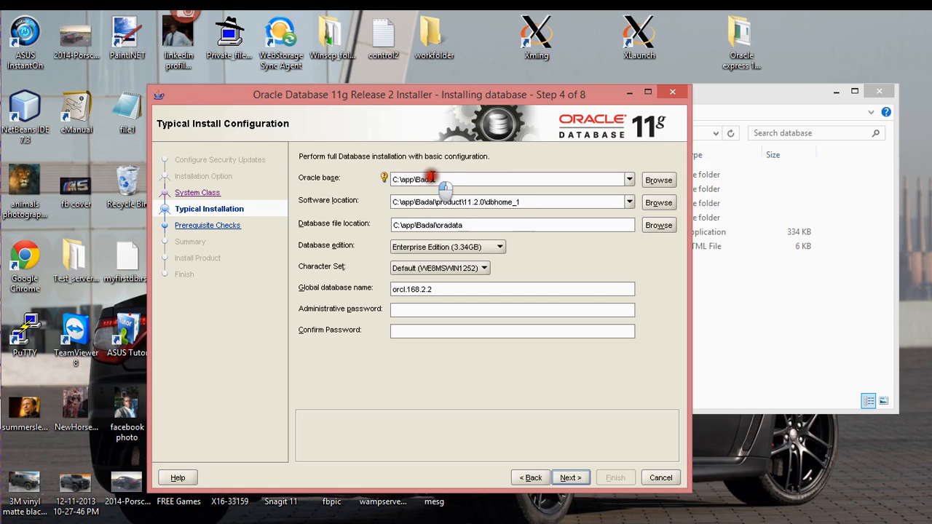
{"action": "left_click", "coordinate": [459, 225]}
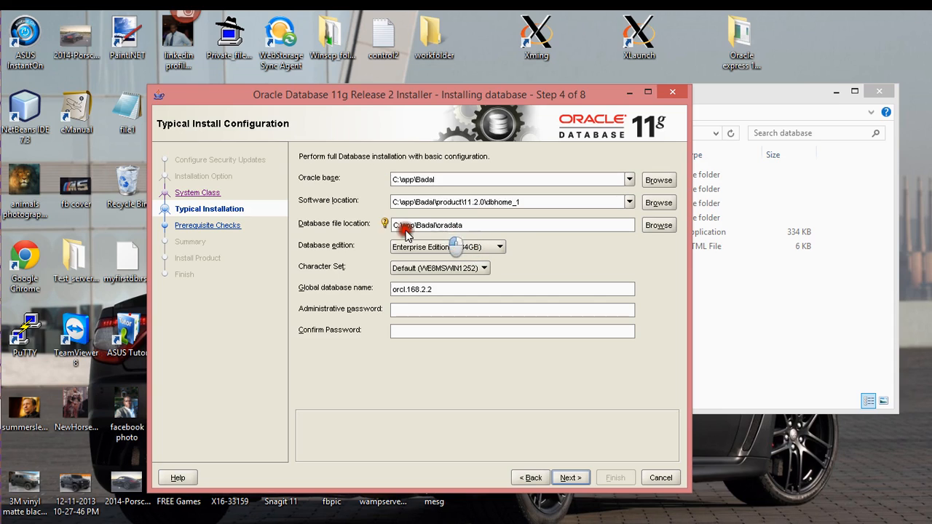
Step: Keep Enterprise Edition as the database edition and move to the Administrative password field
{"action": "left_click", "coordinate": [460, 250]}
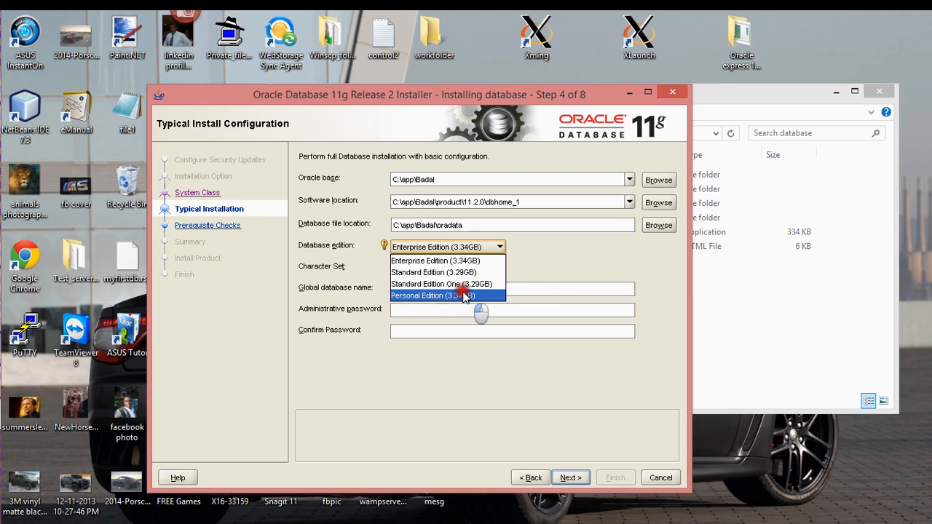
{"action": "left_click", "coordinate": [525, 255]}
{"action": "left_click", "coordinate": [440, 308]}
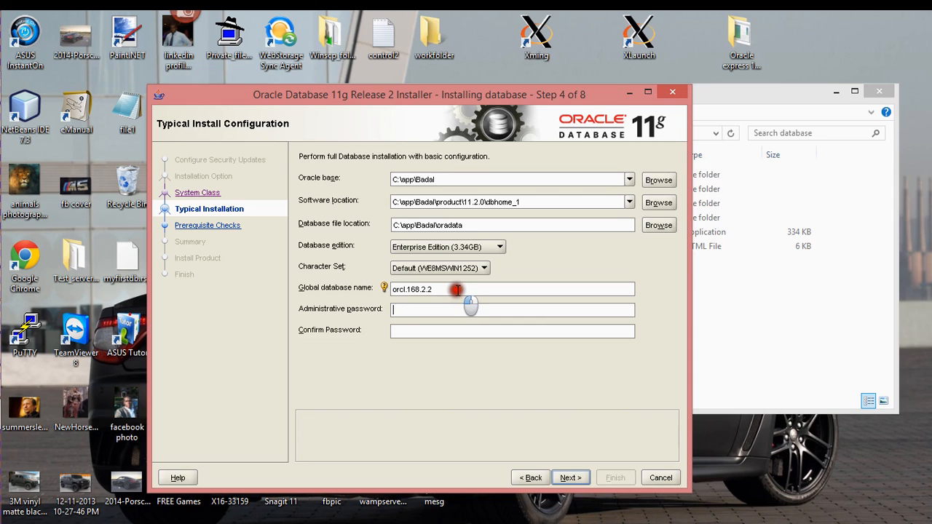
{"action": "left_click", "coordinate": [439, 314]}
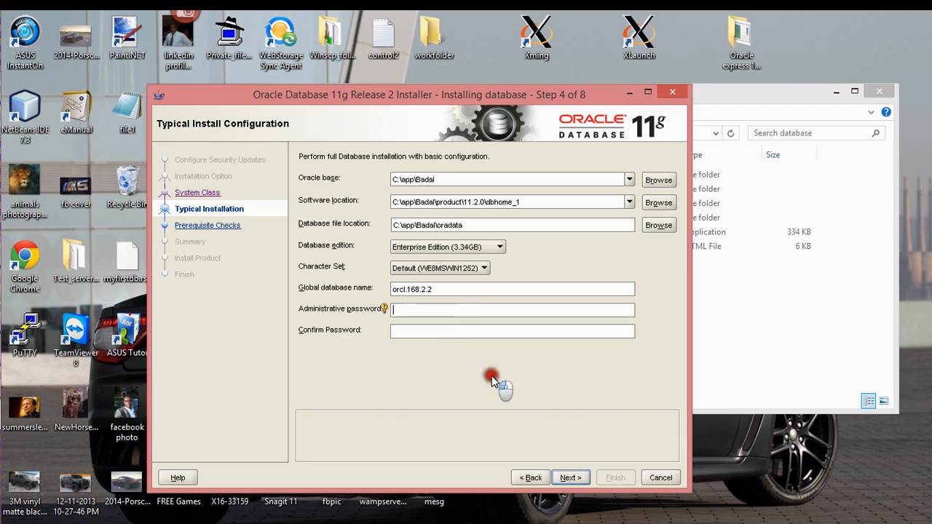
Step: Enter and confirm the administrative password, then dismiss the INS-30011/INS-35075 password and SID error
{"action": "left_click", "coordinate": [587, 477]}
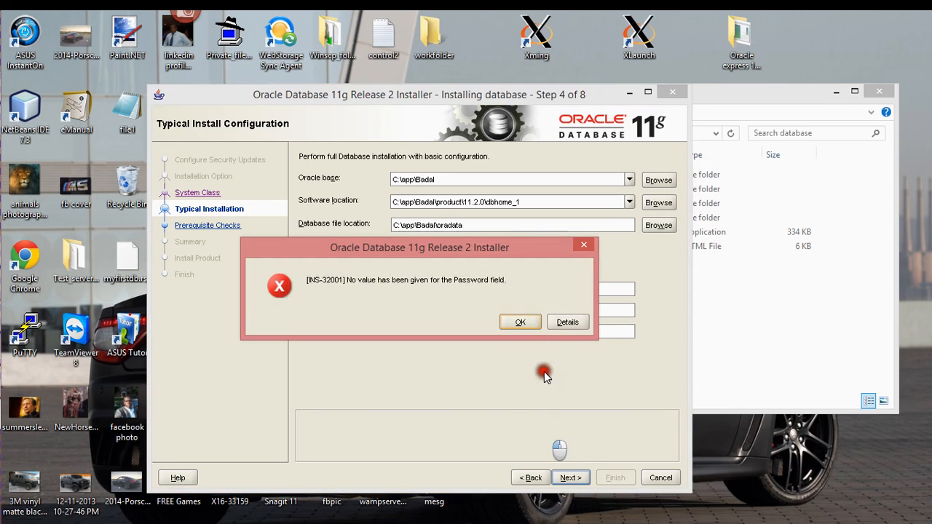
{"action": "left_click", "coordinate": [513, 321]}
{"action": "left_click", "coordinate": [413, 306]}
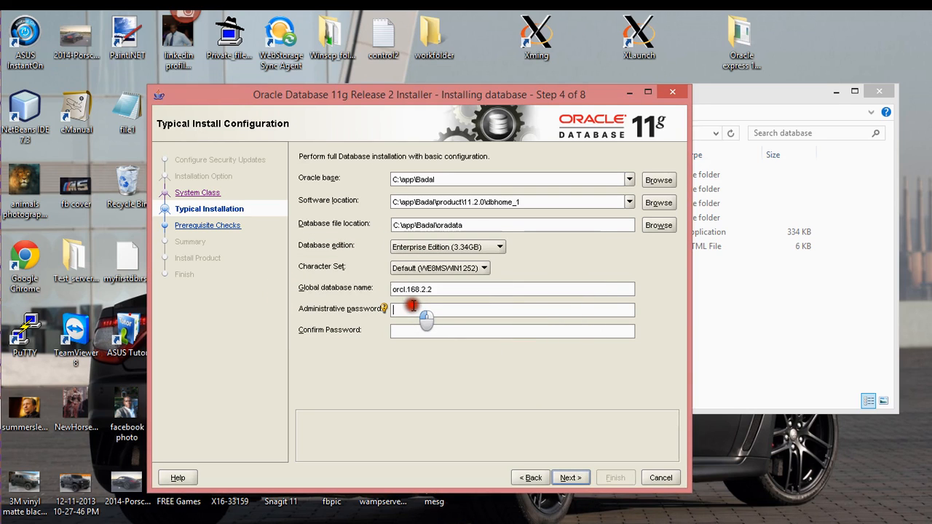
{"action": "type", "text": "oracle"}
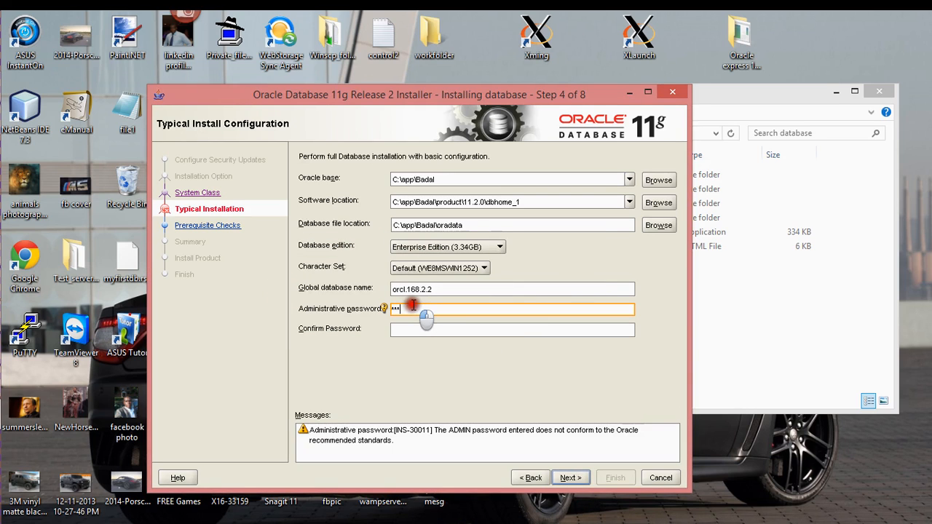
{"action": "key", "text": "Tab"}
{"action": "type", "text": "oracle"}
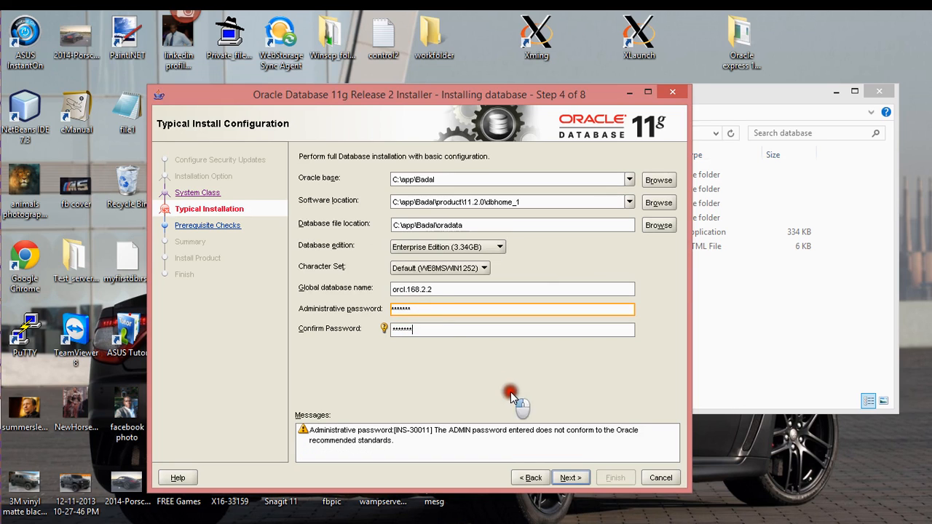
{"action": "left_click", "coordinate": [561, 474]}
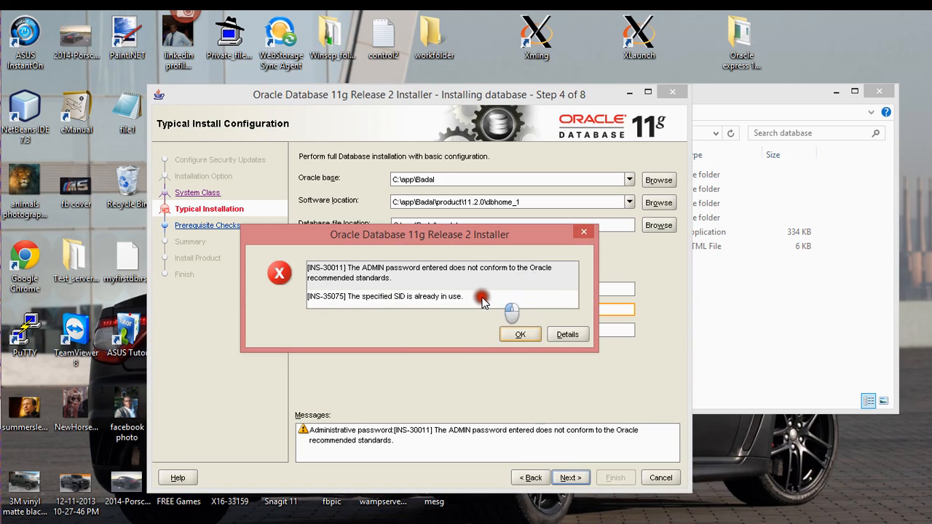
{"action": "left_click", "coordinate": [532, 333]}
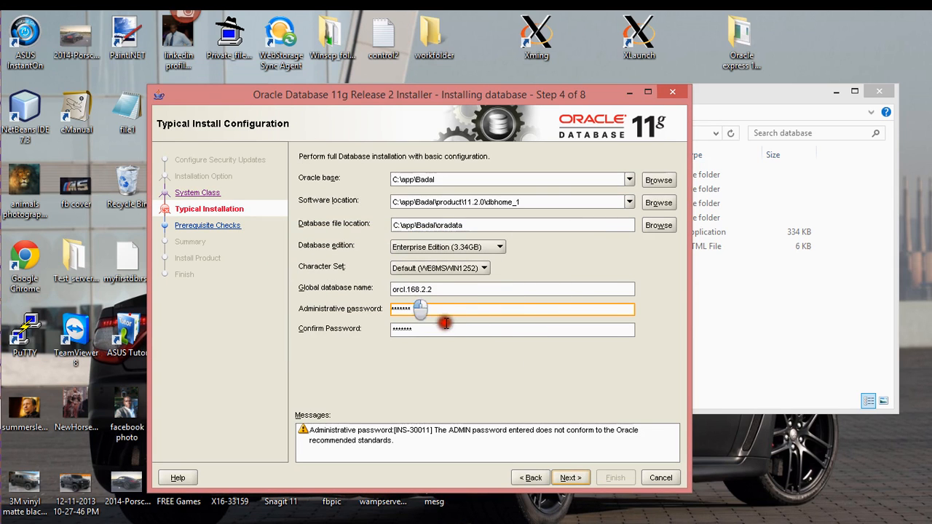
Step: Replace the administrative password with a shorter one and retype it in Confirm Password
{"action": "left_click", "coordinate": [416, 309]}
{"action": "key", "text": "BackSpace"}
{"action": "key", "text": "BackSpace"}
{"action": "key", "text": "BackSpace"}
{"action": "key", "text": "BackSpace"}
{"action": "key", "text": "BackSpace"}
{"action": "key", "text": "BackSpace"}
{"action": "key", "text": "BackSpace"}
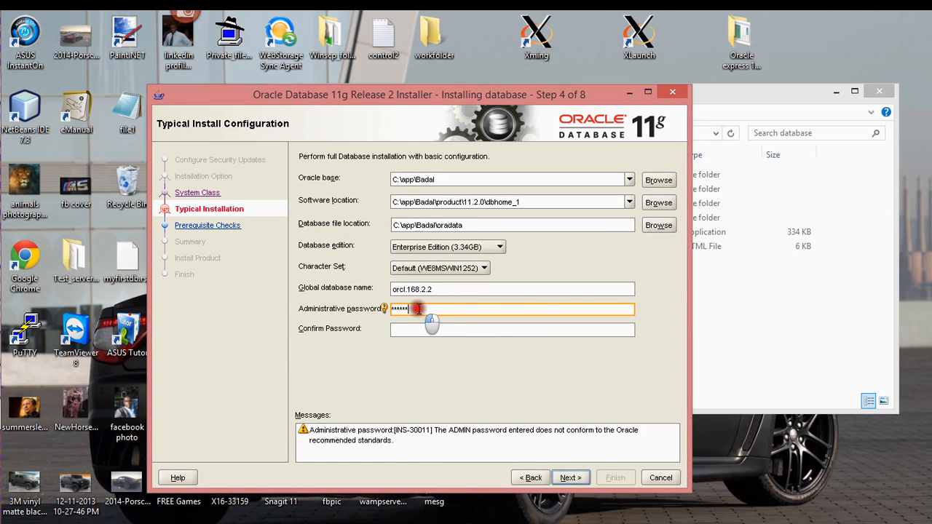
{"action": "type", "text": "*"}
{"action": "key", "text": "Tab"}
{"action": "type", "text": "****"}
Step: Show the password standards warning and its hint on starter database password rules
{"action": "left_click", "coordinate": [461, 433]}
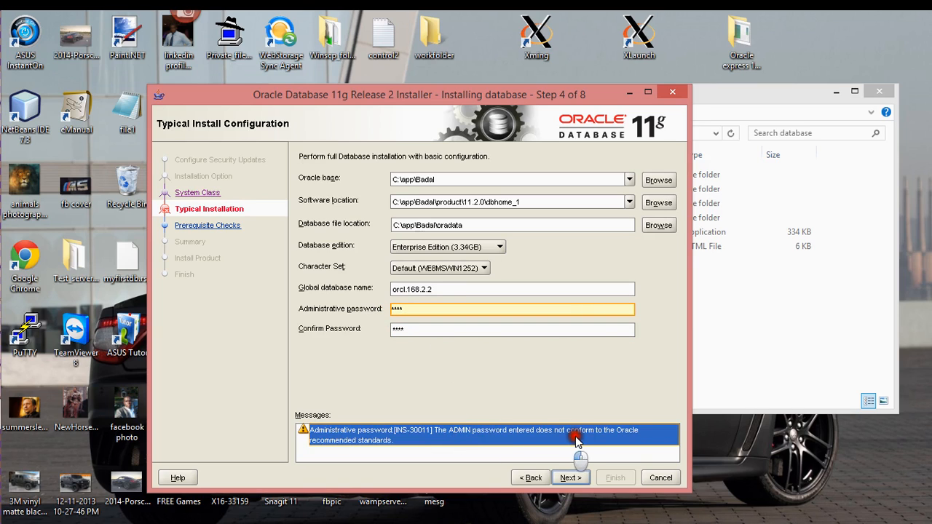
{"action": "left_click", "coordinate": [413, 309]}
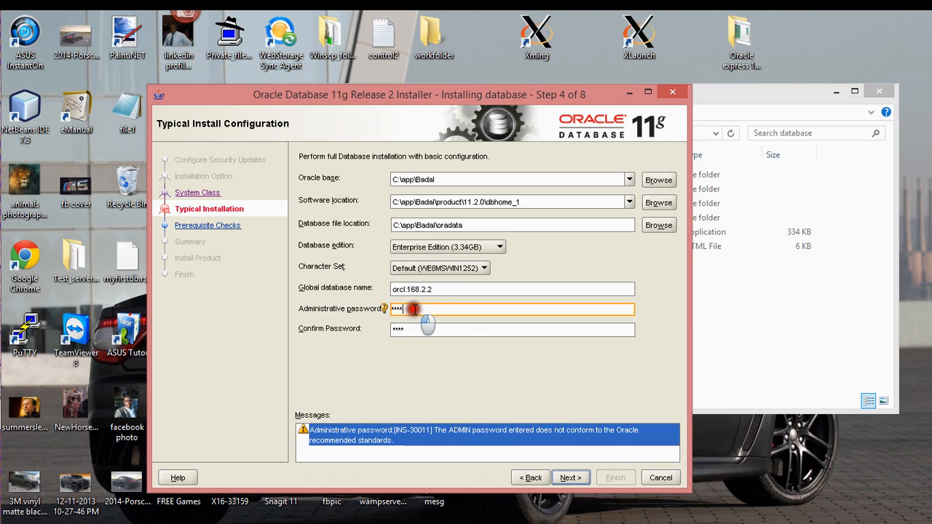
{"action": "left_click", "coordinate": [384, 309]}
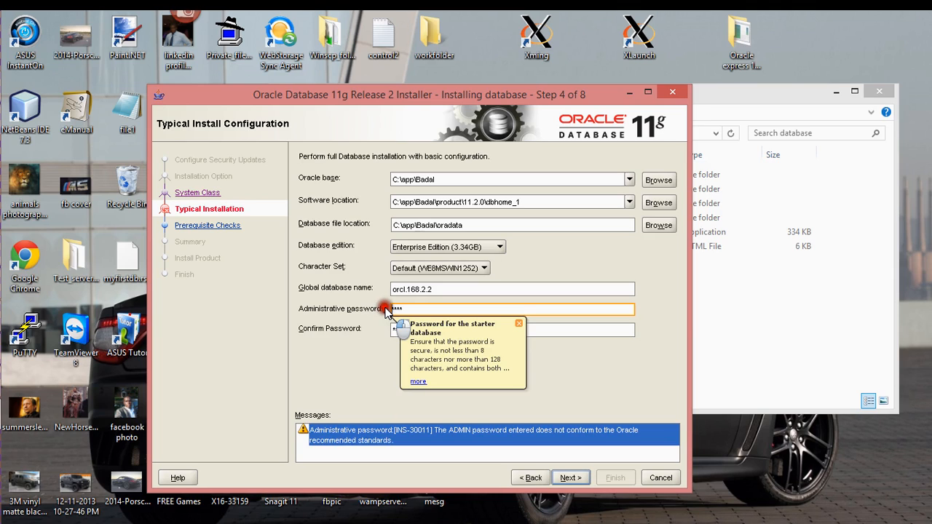
Step: Read the password help topic, close it, and start retyping a new administrative password
{"action": "left_click", "coordinate": [419, 382]}
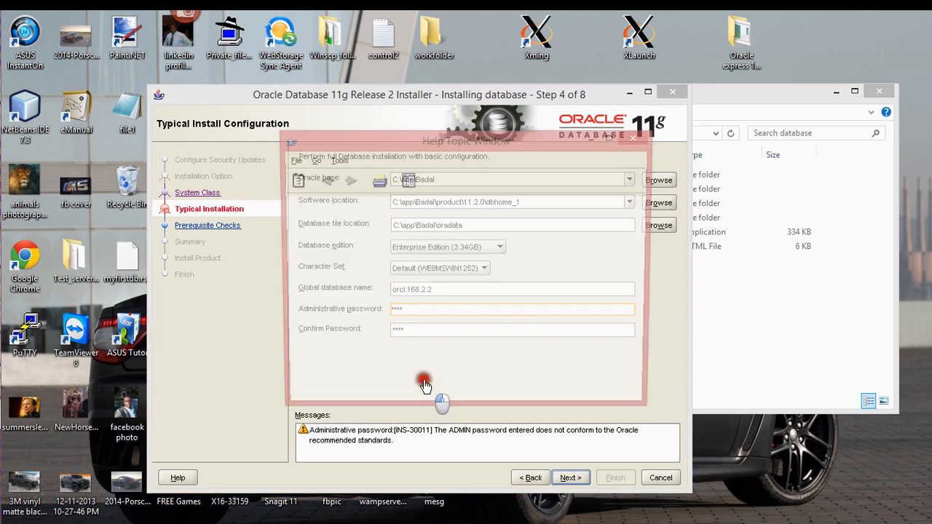
{"action": "scroll", "coordinate": [547, 325], "scroll_direction": "down", "scroll_amount": 10}
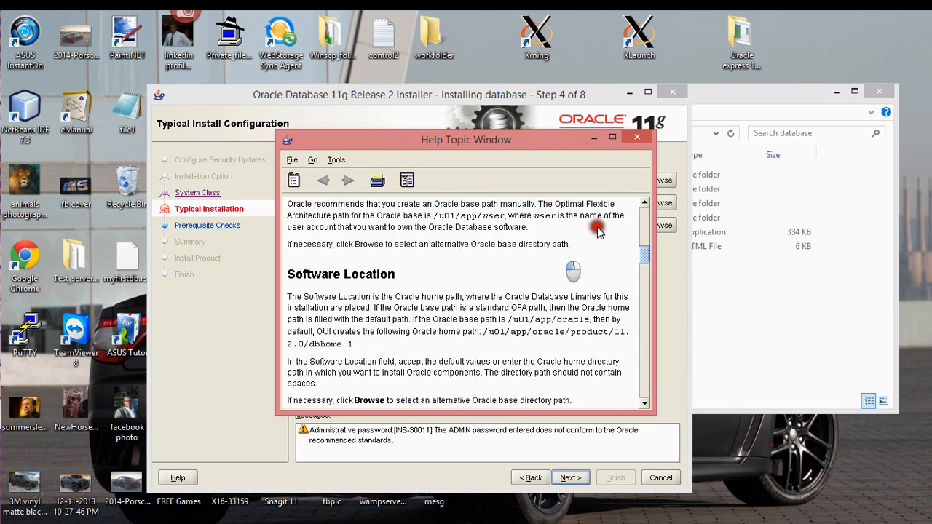
{"action": "left_click", "coordinate": [638, 137]}
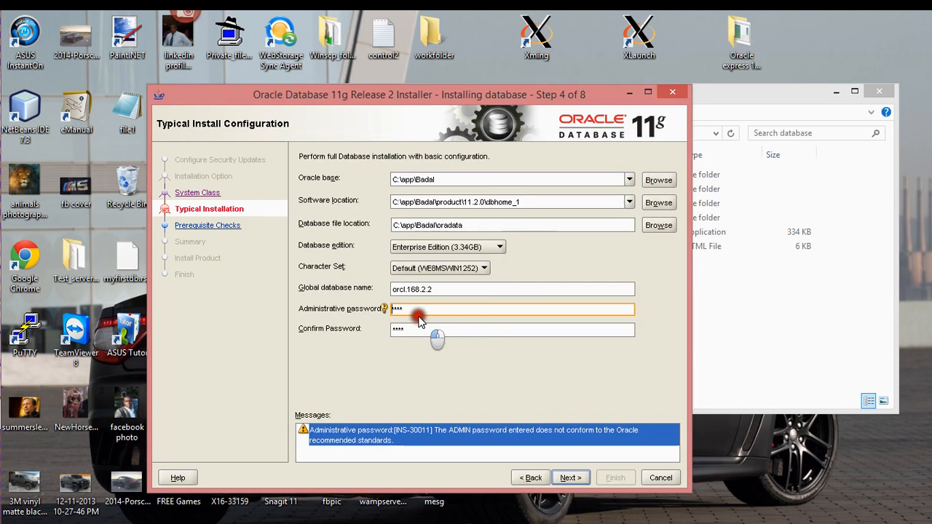
{"action": "left_click_drag", "start_coordinate": [414, 310], "coordinate": [385, 308]}
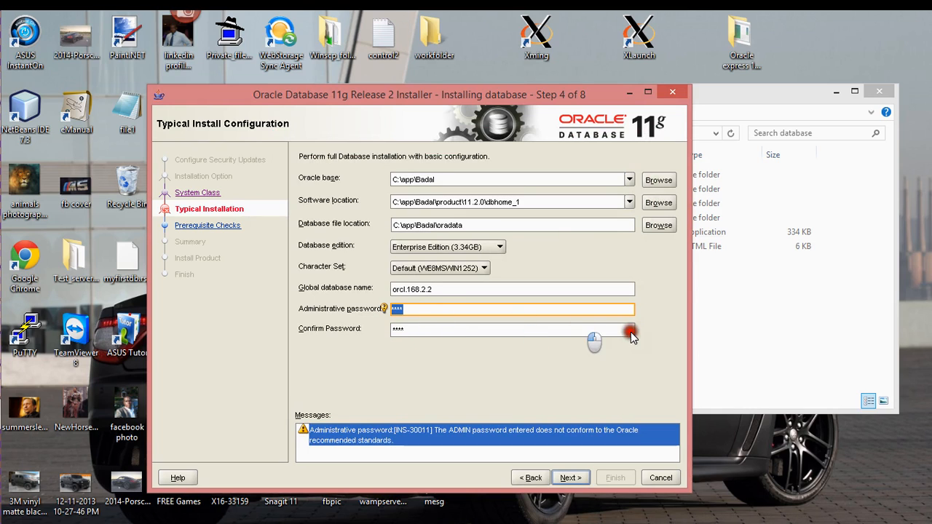
{"action": "type", "text": "**"}
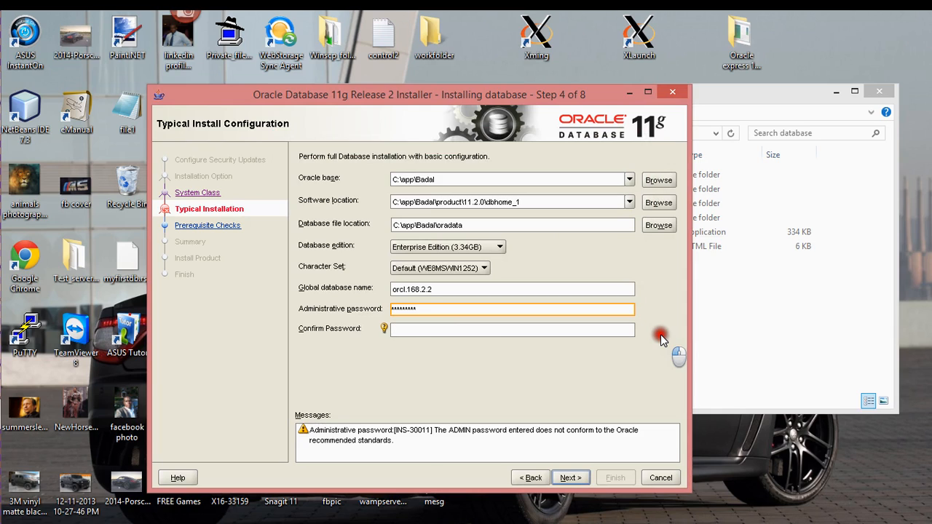
Step: Retype the administrative password, enter an identical confirmation password, and continue to the next step
{"action": "key", "text": "Tab"}
{"action": "type", "text": "*********"}
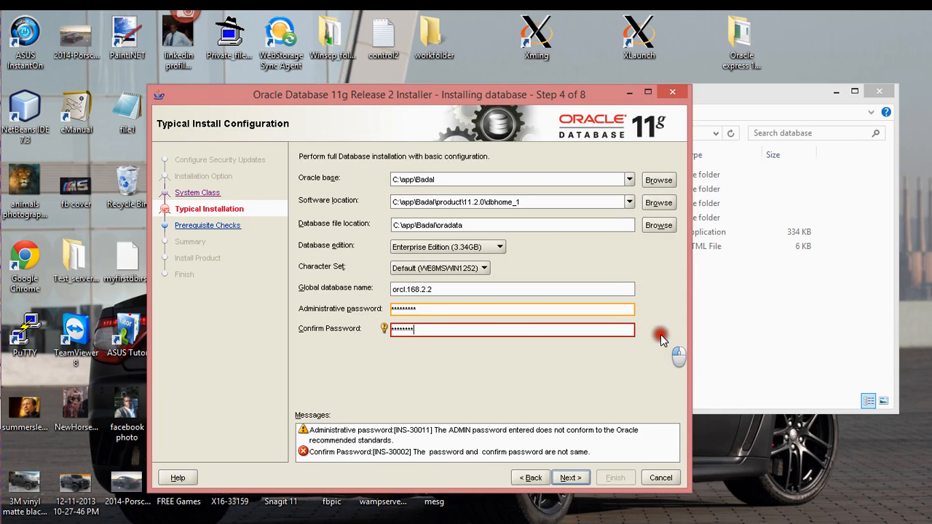
{"action": "key", "text": "BackSpace"}
{"action": "key", "text": "BackSpace"}
{"action": "key", "text": "BackSpace"}
{"action": "key", "text": "BackSpace"}
{"action": "key", "text": "BackSpace"}
{"action": "key", "text": "BackSpace"}
{"action": "key", "text": "BackSpace"}
{"action": "key", "text": "BackSpace"}
{"action": "key", "text": "BackSpace"}
{"action": "type", "text": "*"}
{"action": "left_click_drag", "start_coordinate": [419, 313], "coordinate": [350, 312]}
{"action": "type", "text": "**"}
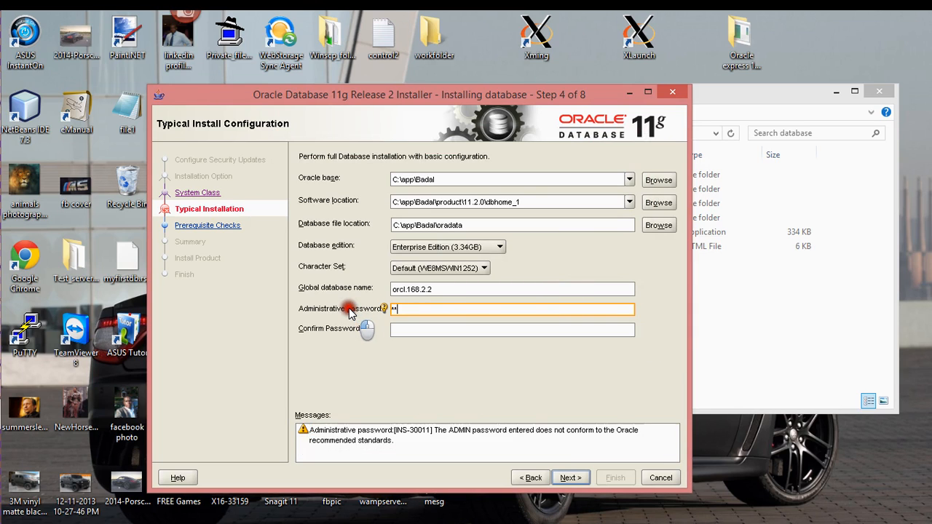
{"action": "type", "text": "*******"}
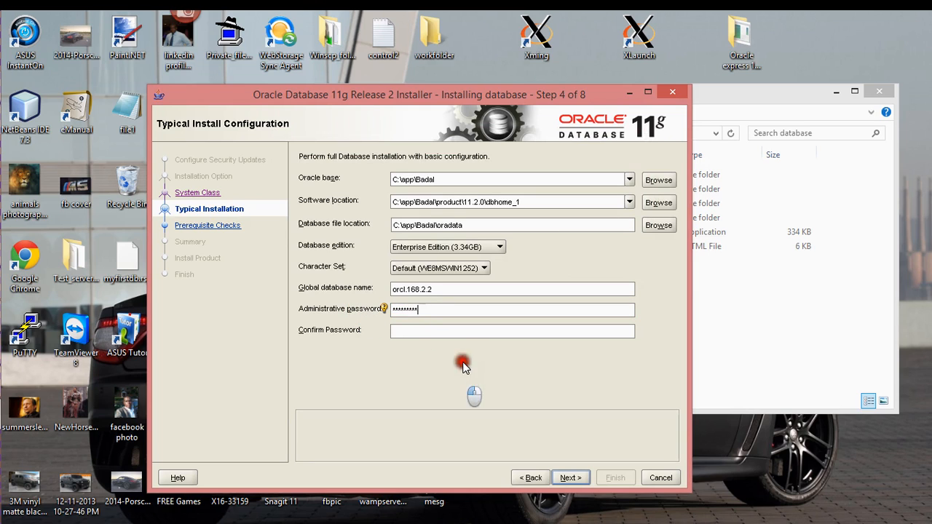
{"action": "left_click", "coordinate": [463, 330]}
{"action": "type", "text": "****"}
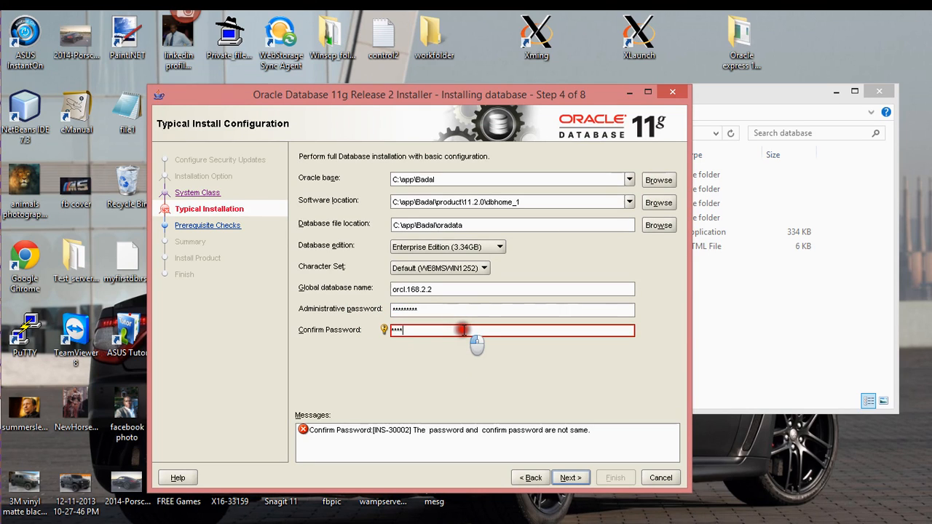
{"action": "type", "text": "*****"}
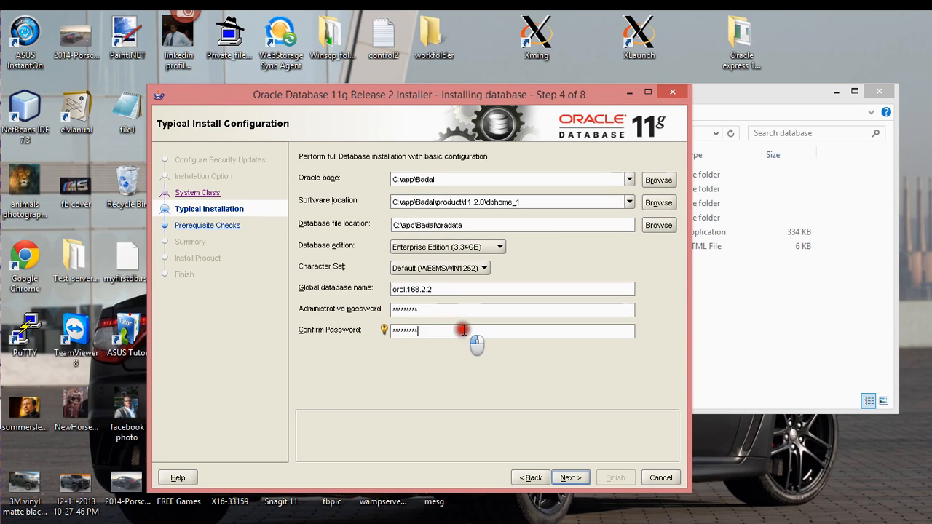
{"action": "left_click", "coordinate": [562, 478]}
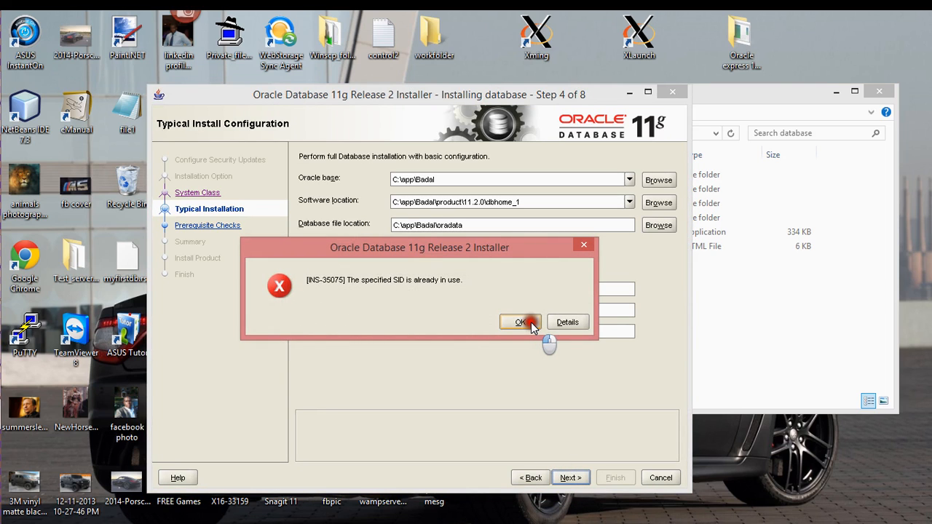
Step: Change the software location's home folder from dbhome_1 to dbhome_2, retrying past the SID-in-use error
{"action": "left_click", "coordinate": [531, 323]}
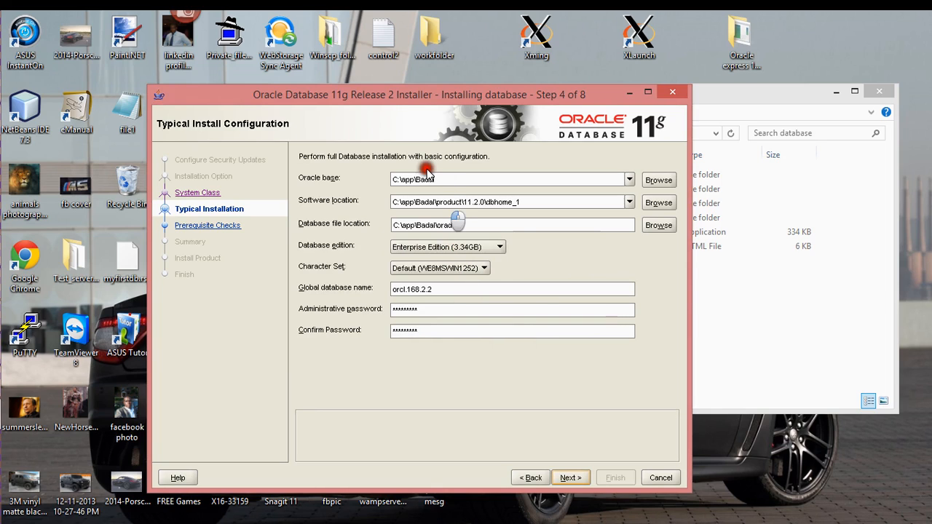
{"action": "left_click", "coordinate": [495, 179]}
{"action": "left_click", "coordinate": [541, 202]}
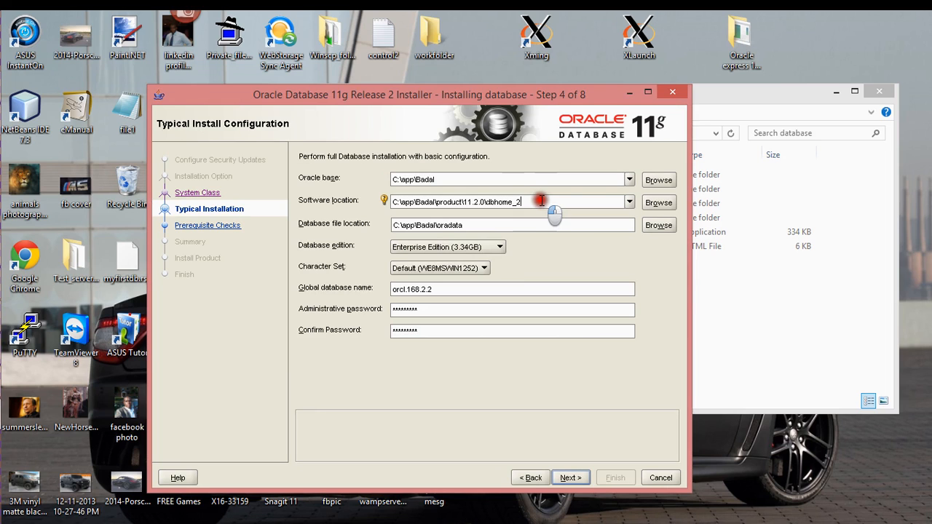
{"action": "left_click", "coordinate": [571, 478]}
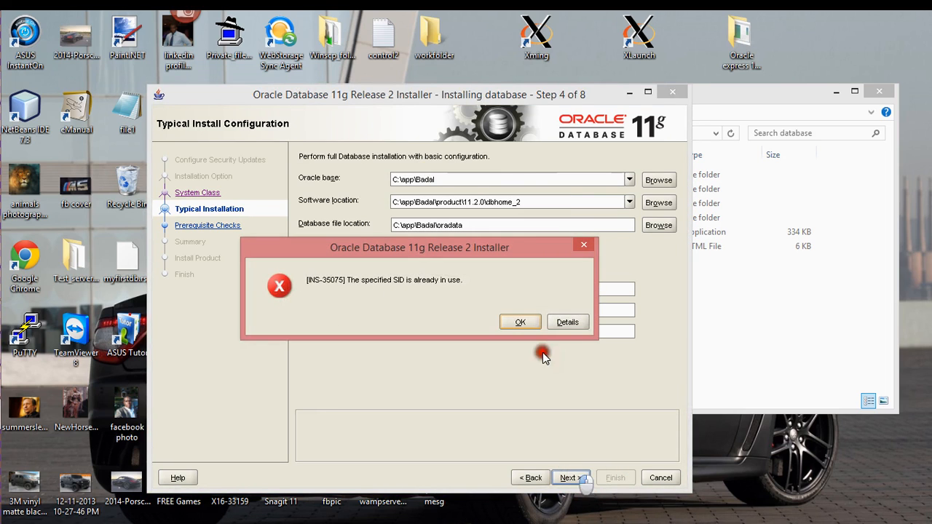
{"action": "left_click", "coordinate": [520, 322]}
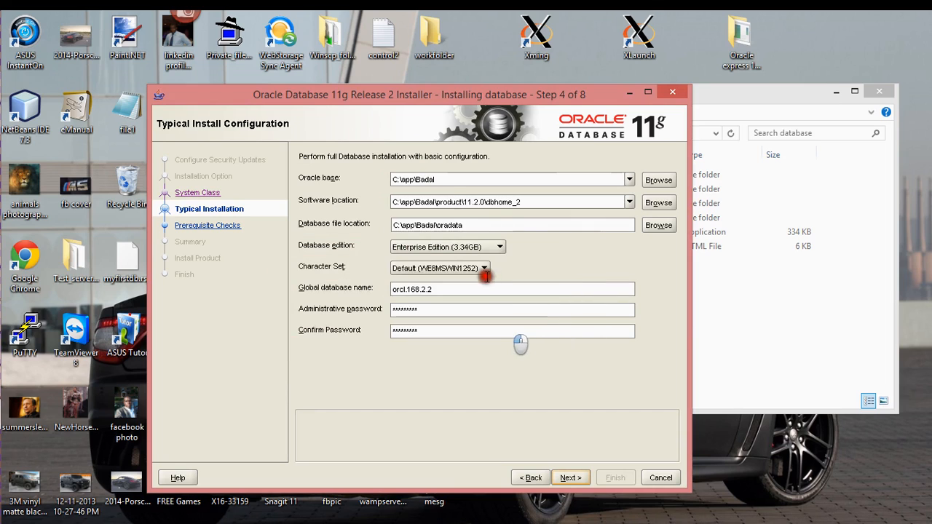
Step: Set Oracle base to D:\app\exampledb and retry, dismissing the INS-32018 and INS-35075 errors
{"action": "left_click", "coordinate": [445, 291]}
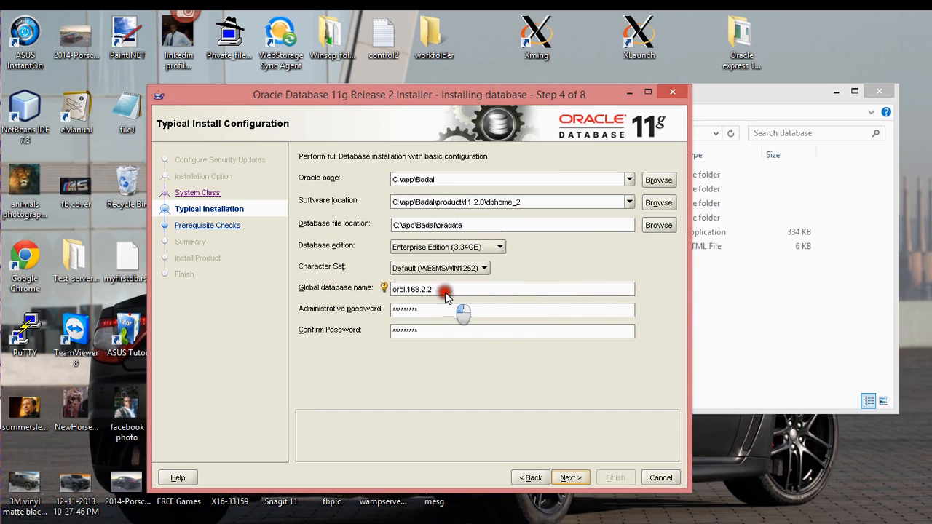
{"action": "left_click", "coordinate": [466, 188]}
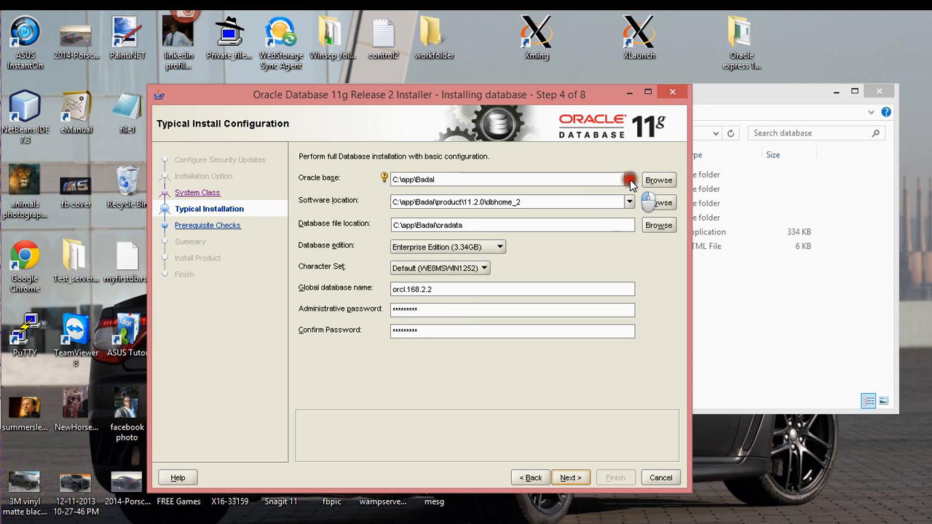
{"action": "left_click_drag", "start_coordinate": [631, 182], "coordinate": [500, 204]}
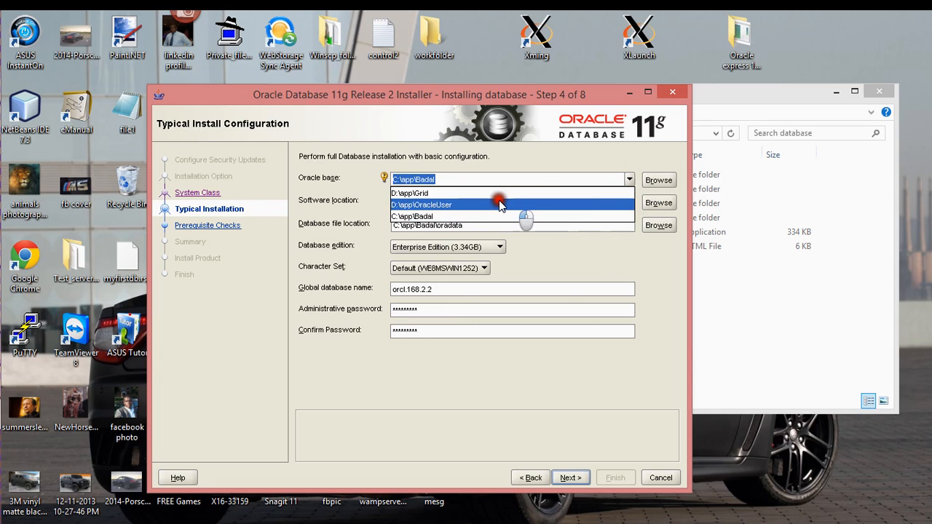
{"action": "left_click", "coordinate": [483, 193]}
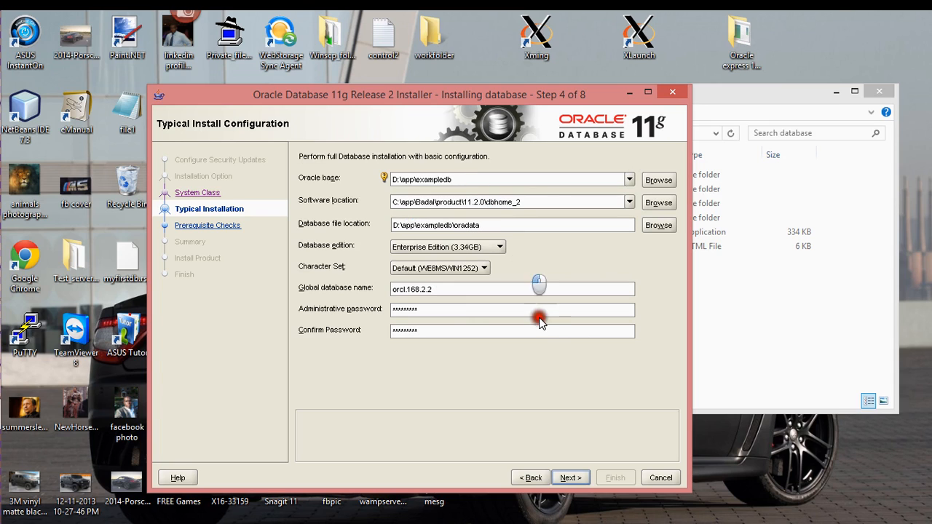
{"action": "left_click", "coordinate": [576, 477]}
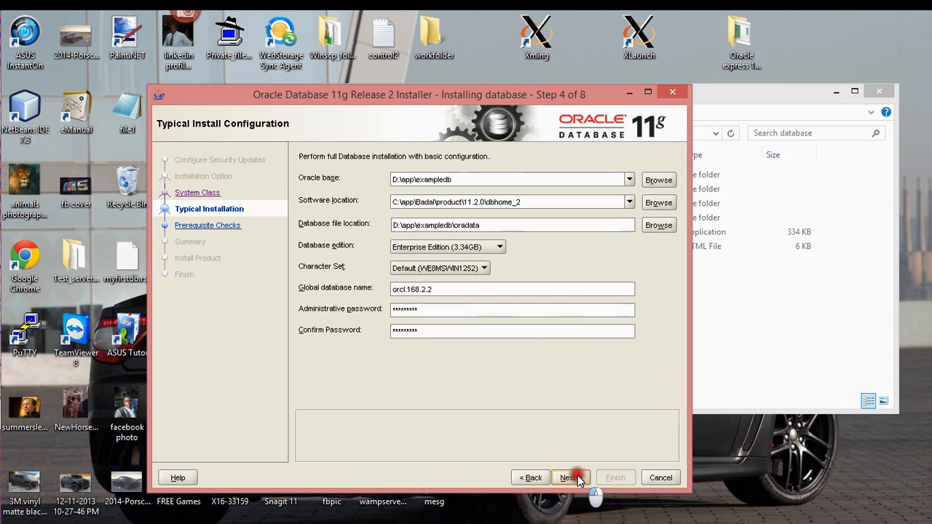
{"action": "left_click", "coordinate": [518, 330]}
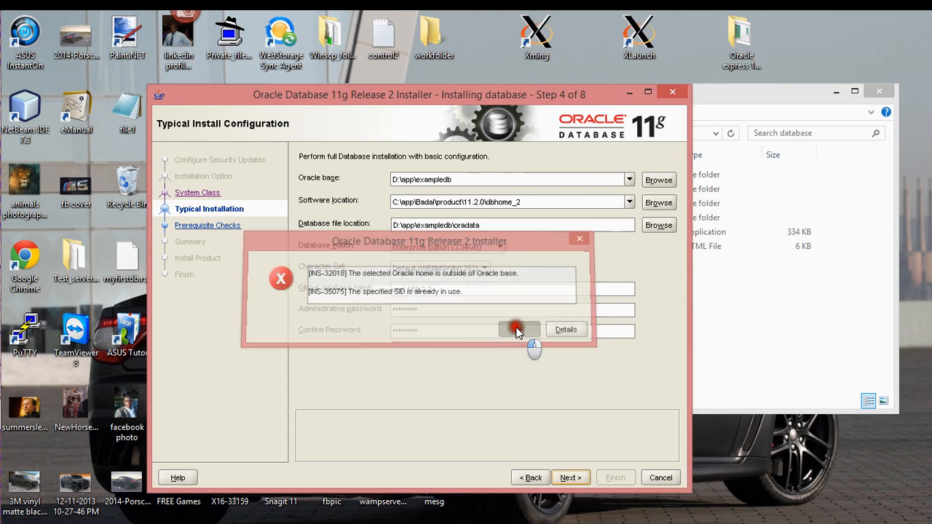
Step: In File Explorer, go back to D:\app and create a new folder there
{"action": "mouse_move", "coordinate": [4, 198]}
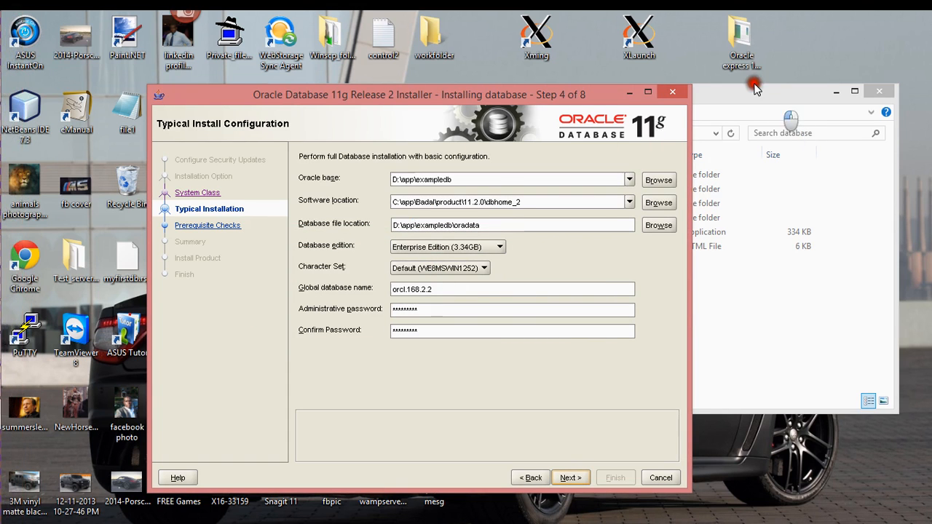
{"action": "left_click", "coordinate": [748, 93]}
{"action": "key", "text": "BackSpace"}
{"action": "key", "text": "BackSpace"}
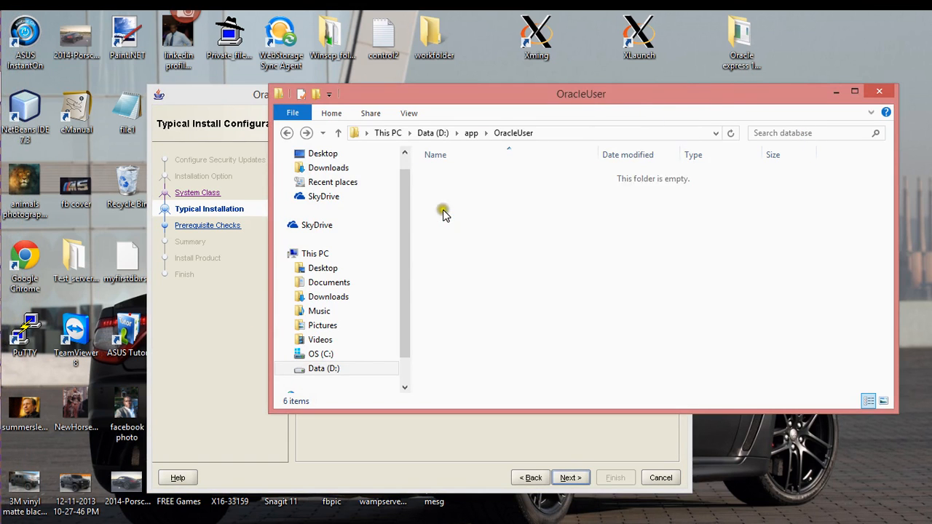
{"action": "right_click", "coordinate": [456, 230]}
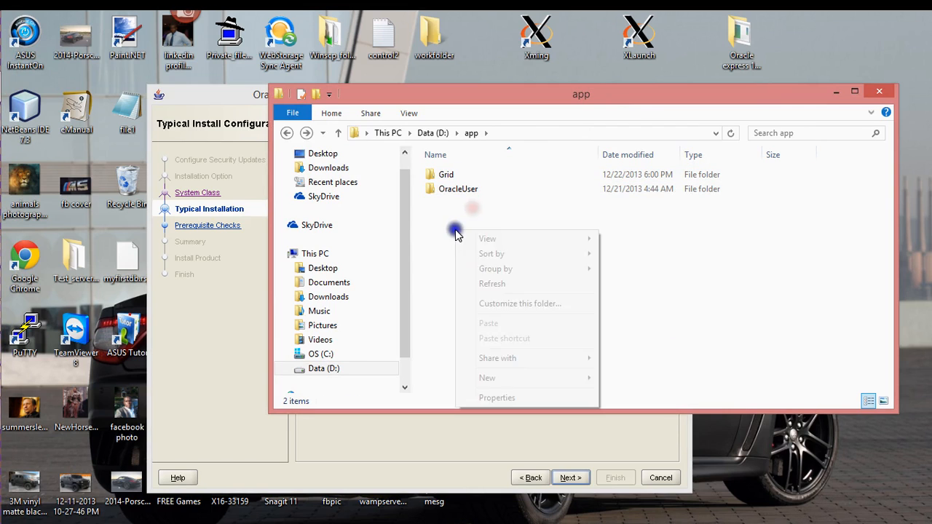
{"action": "mouse_move", "coordinate": [500, 376]}
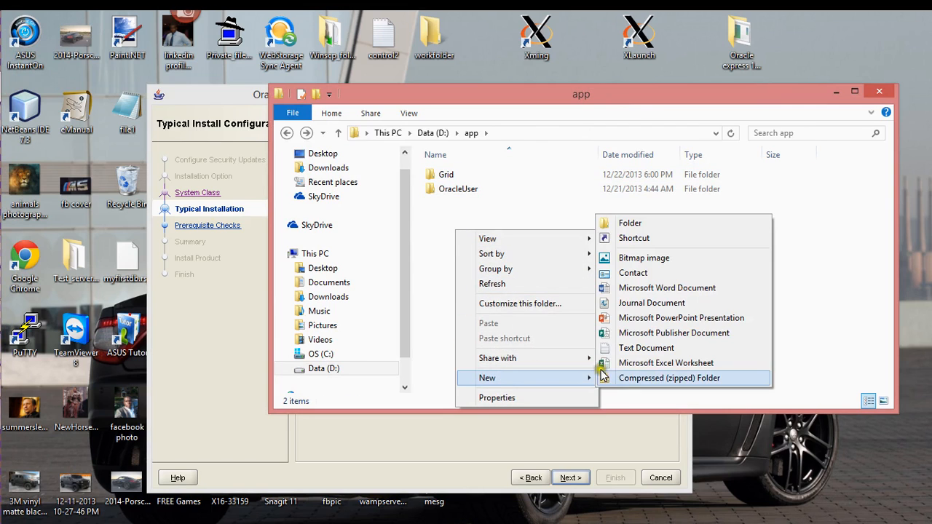
{"action": "left_click", "coordinate": [613, 222]}
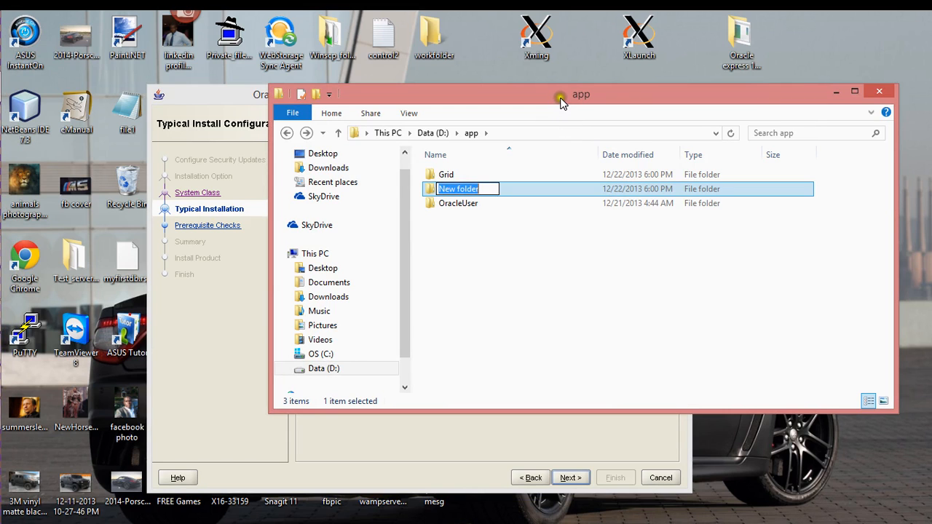
Step: Name the new folder exampledb, then return to the installer and advance
{"action": "left_click_drag", "start_coordinate": [560, 102], "coordinate": [566, 323]}
{"action": "left_click", "coordinate": [493, 411]}
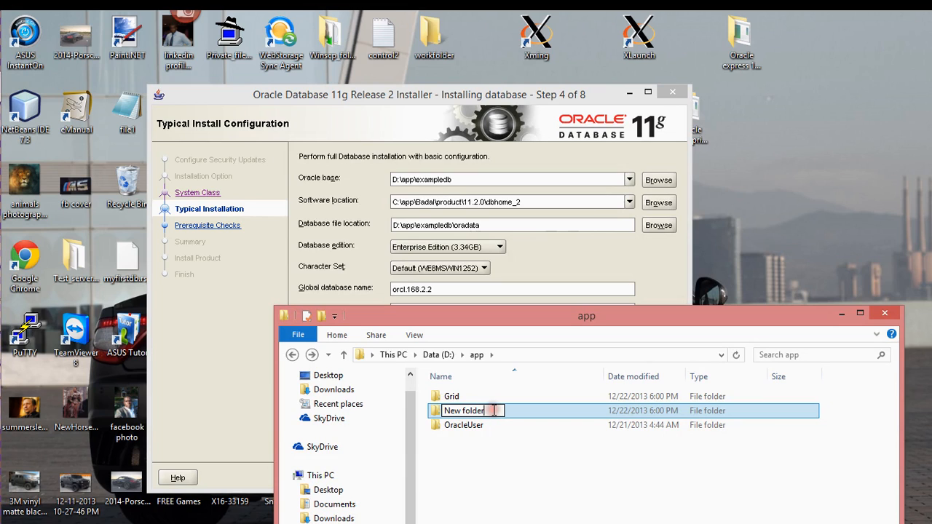
{"action": "key", "text": "ctrl+a"}
{"action": "type", "text": "example"}
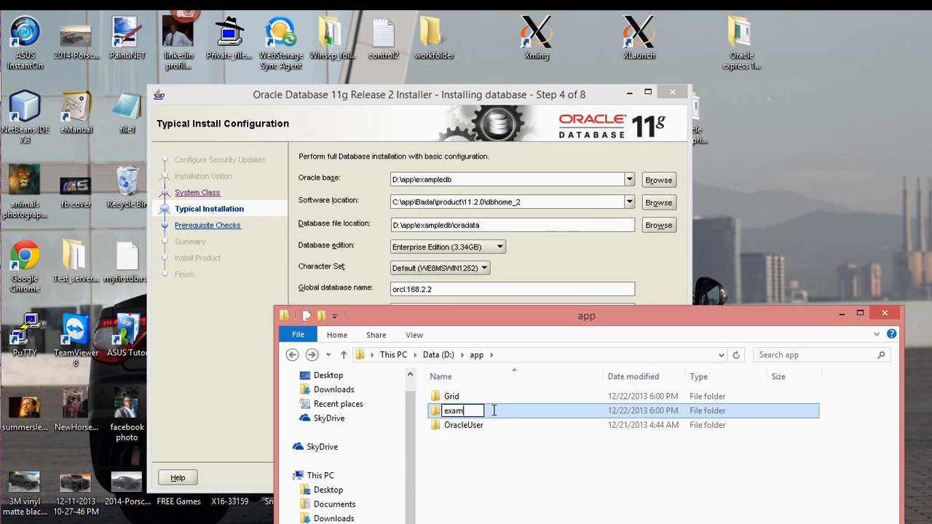
{"action": "key", "text": "Return"}
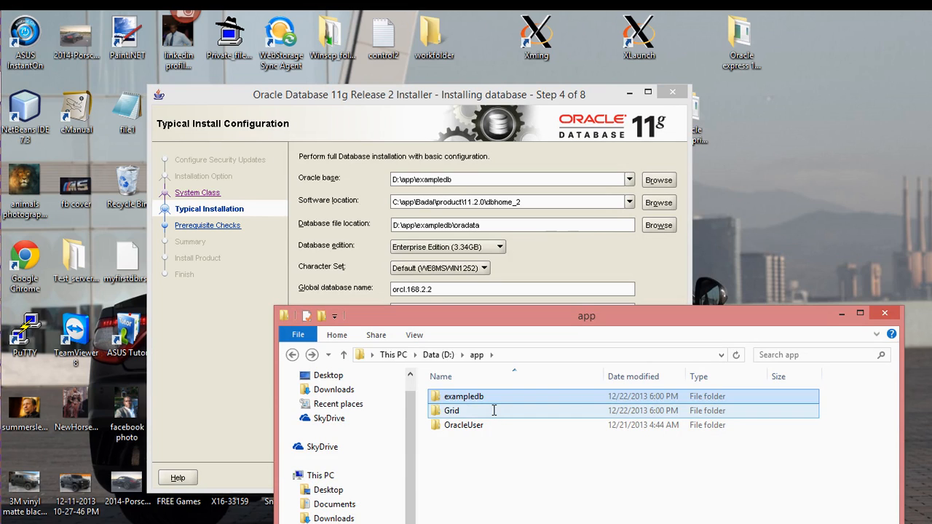
{"action": "left_click", "coordinate": [518, 267]}
{"action": "left_click", "coordinate": [568, 478]}
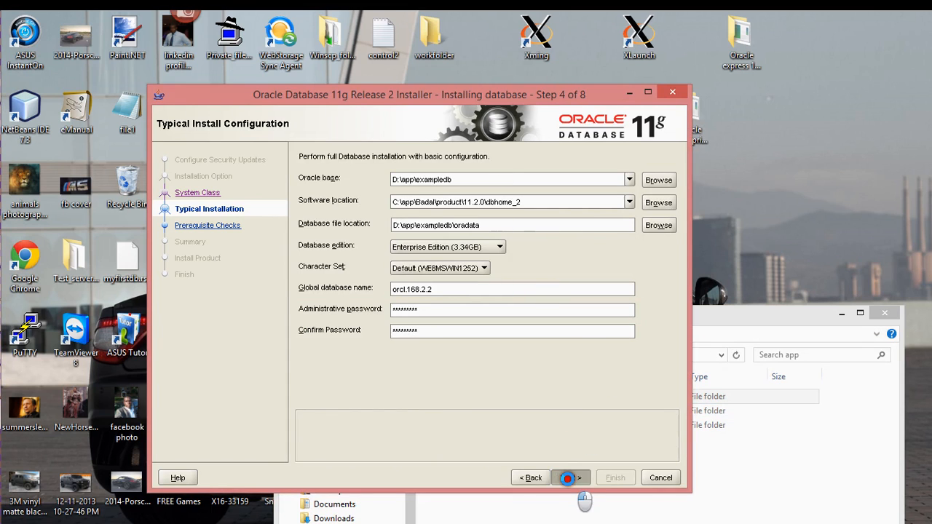
Step: Change the software location to D:\app\exampledb\product\11.2.0\dbhome_2 using the Oracle base path, then retry
{"action": "left_click", "coordinate": [518, 327]}
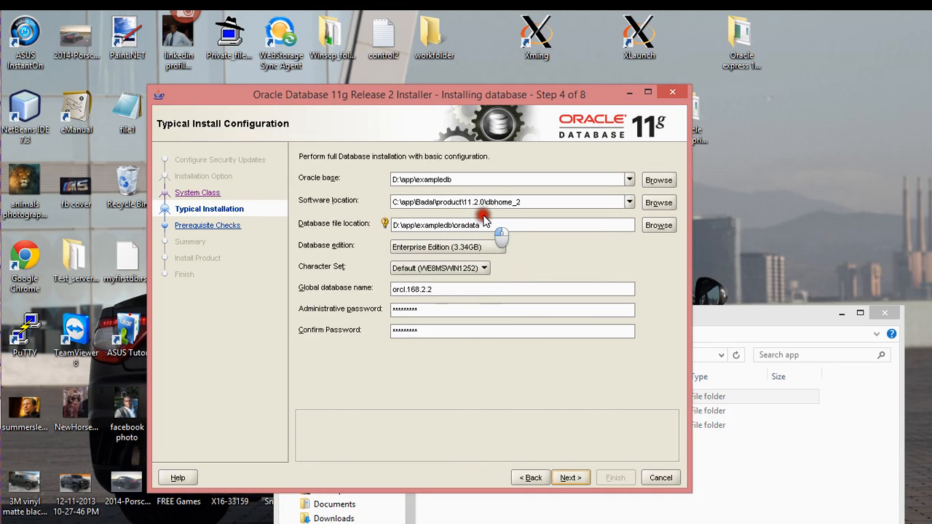
{"action": "left_click", "coordinate": [395, 202]}
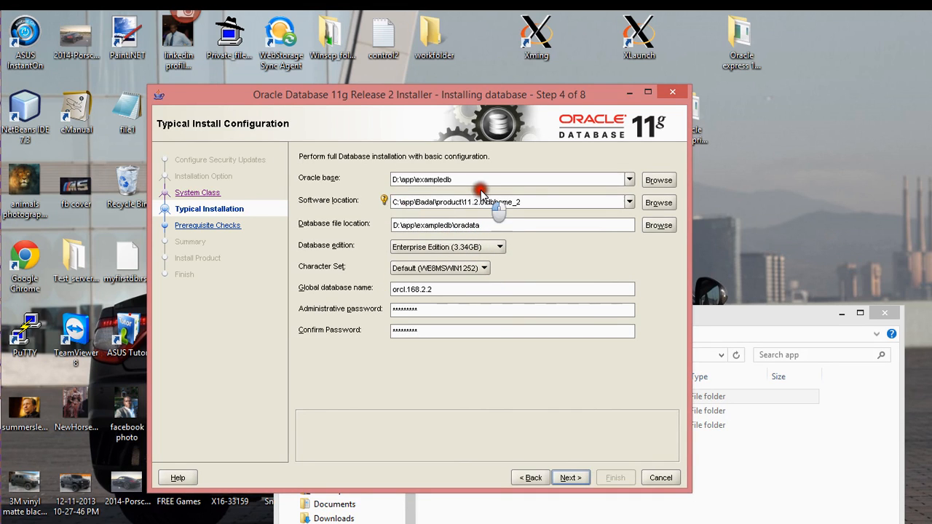
{"action": "key", "text": "BackSpace"}
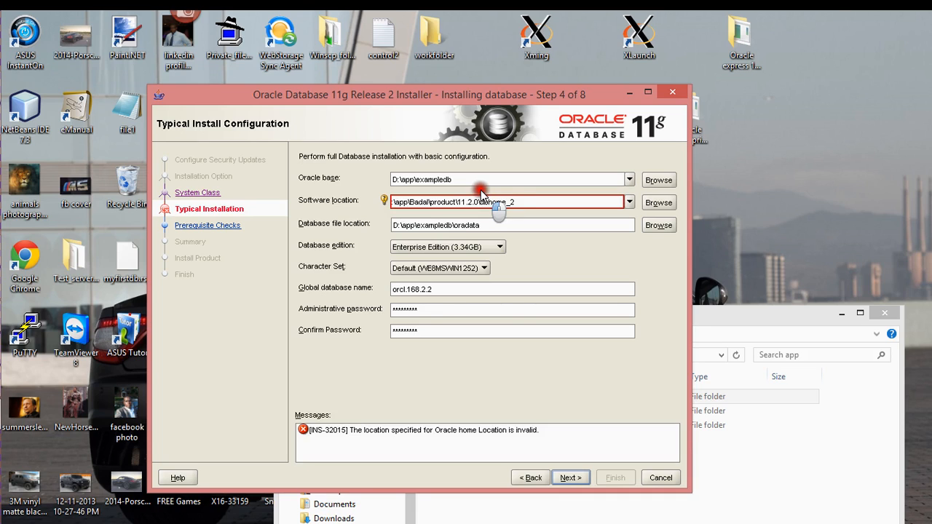
{"action": "type", "text": "D:"}
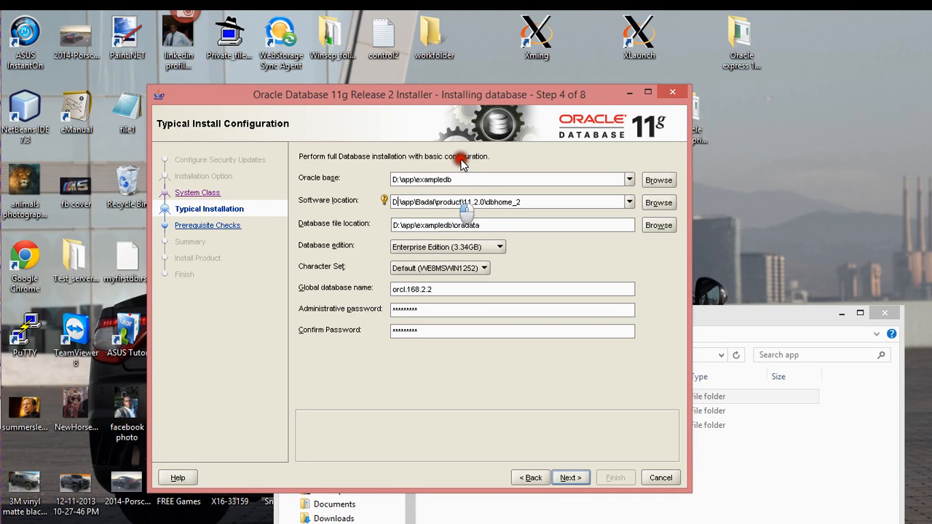
{"action": "left_click", "coordinate": [474, 179]}
{"action": "key", "text": "ctrl+c"}
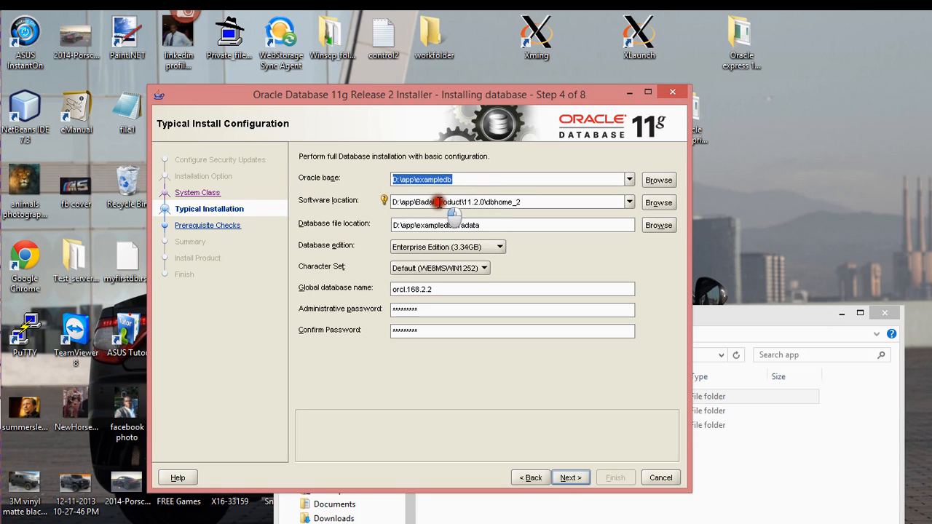
{"action": "left_click_drag", "start_coordinate": [435, 202], "coordinate": [362, 200]}
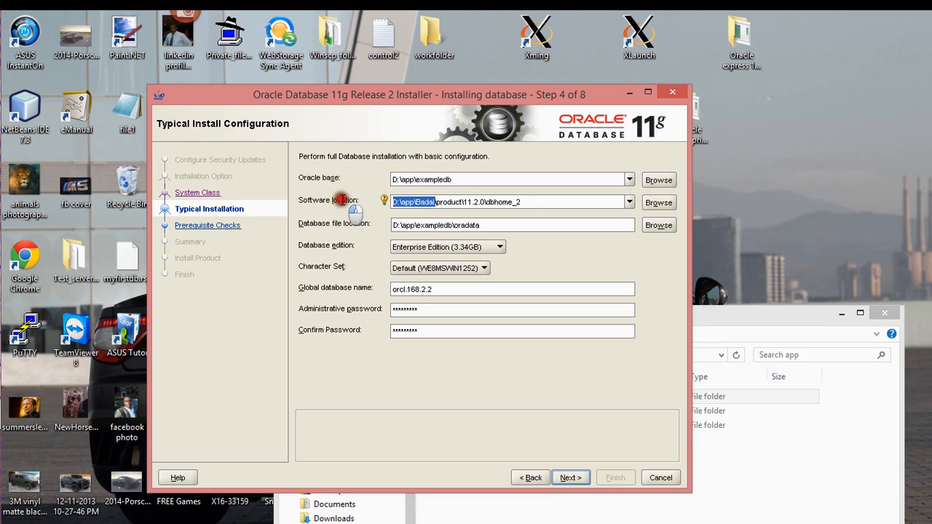
{"action": "key", "text": "ctrl+v"}
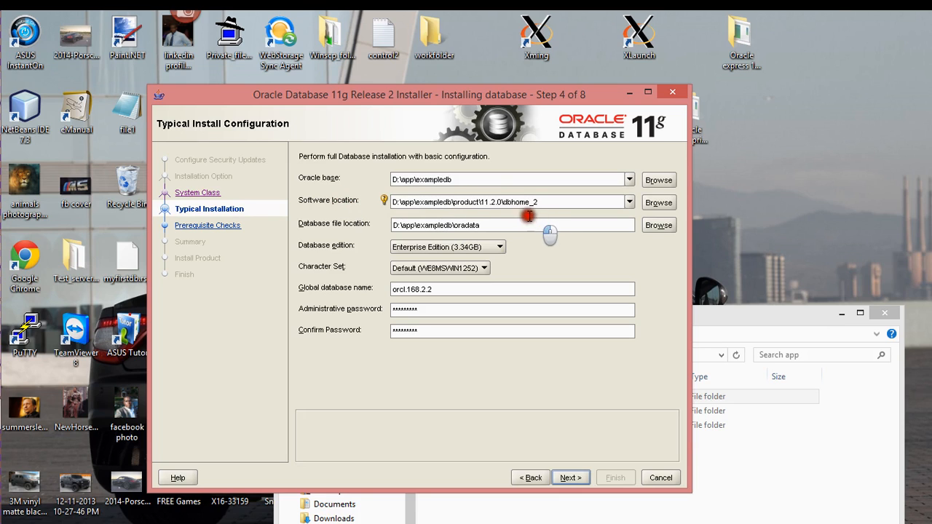
{"action": "left_click", "coordinate": [453, 225]}
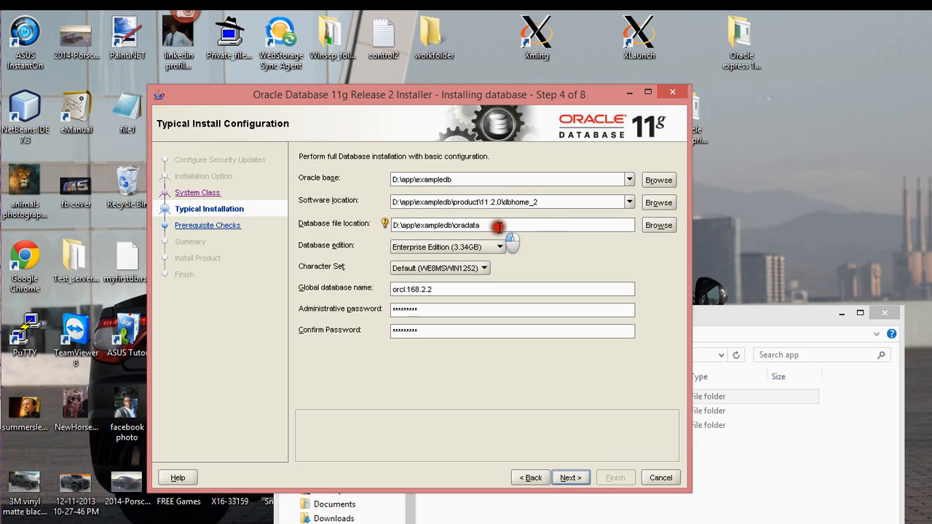
{"action": "left_click", "coordinate": [580, 478]}
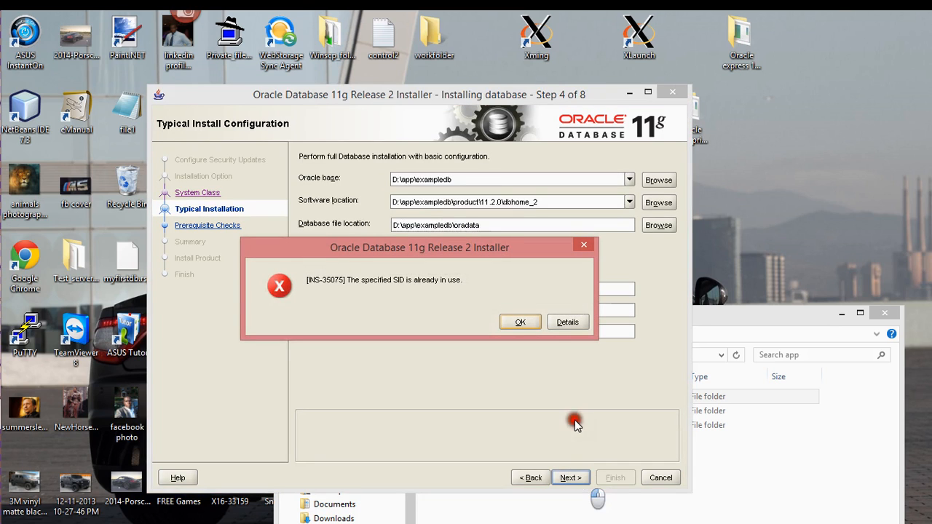
Step: Retry advancing twice, dismissing the INS-35075 SID-in-use error each time
{"action": "left_click", "coordinate": [515, 324]}
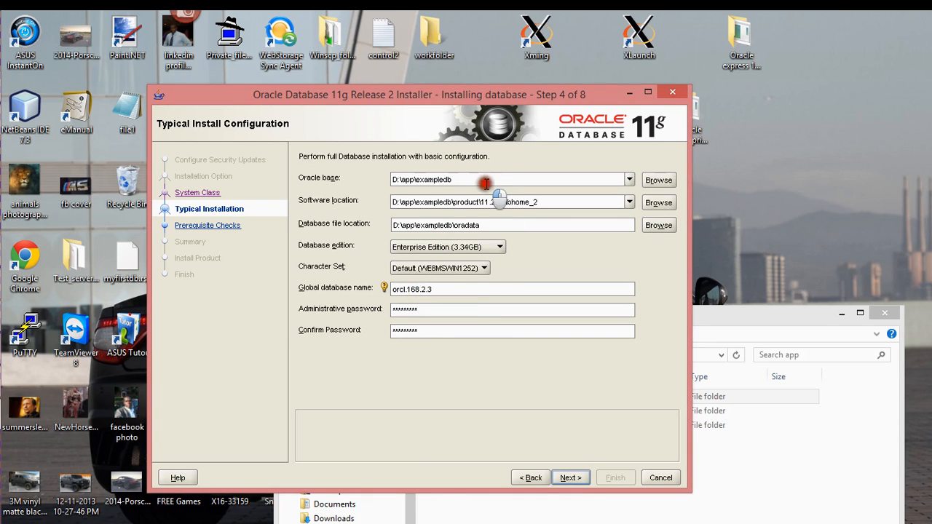
{"action": "left_click", "coordinate": [580, 479]}
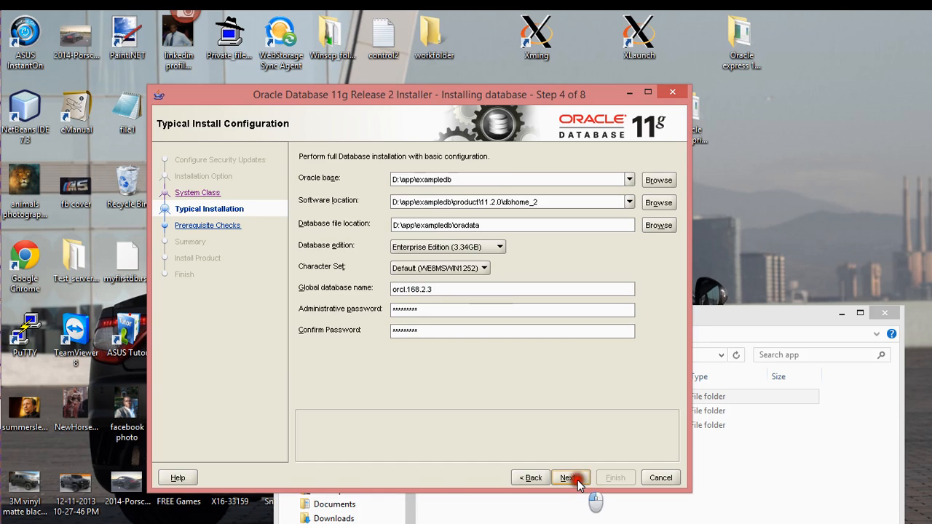
{"action": "left_click", "coordinate": [513, 320]}
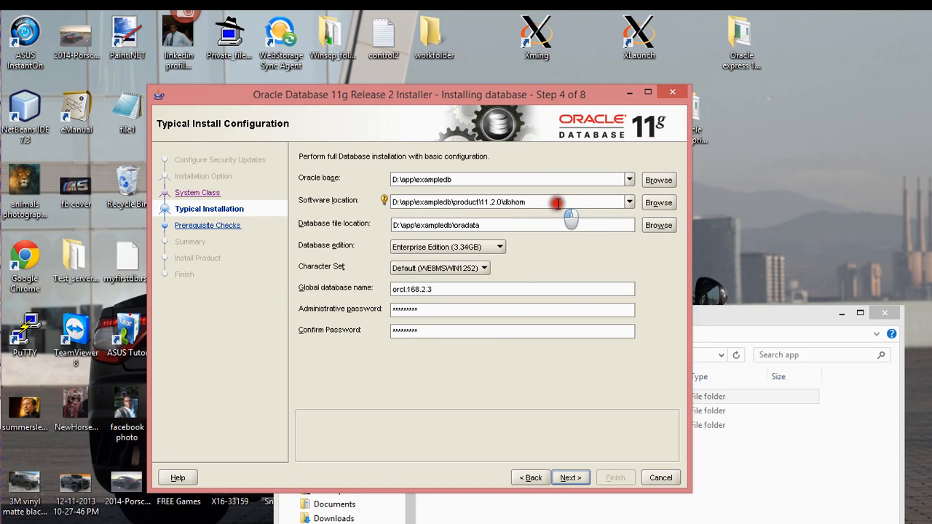
{"action": "left_click", "coordinate": [568, 478]}
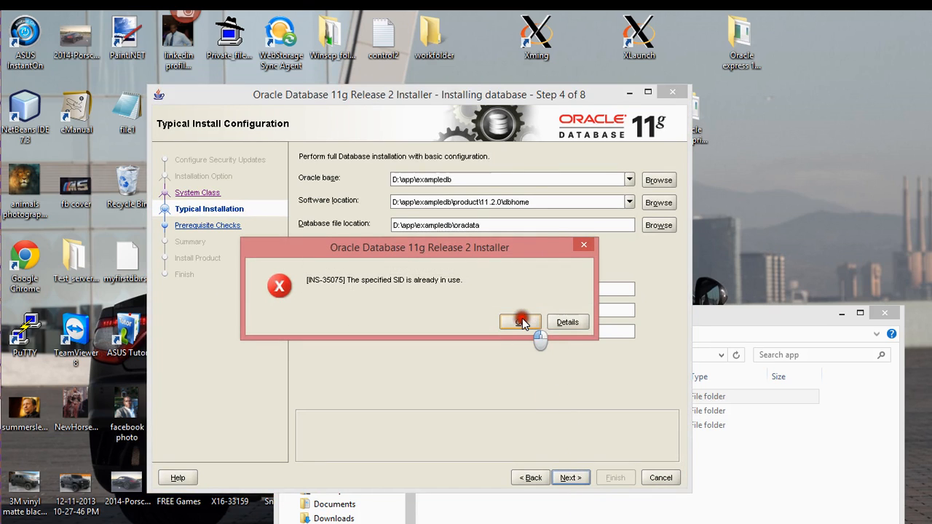
{"action": "left_click", "coordinate": [522, 320]}
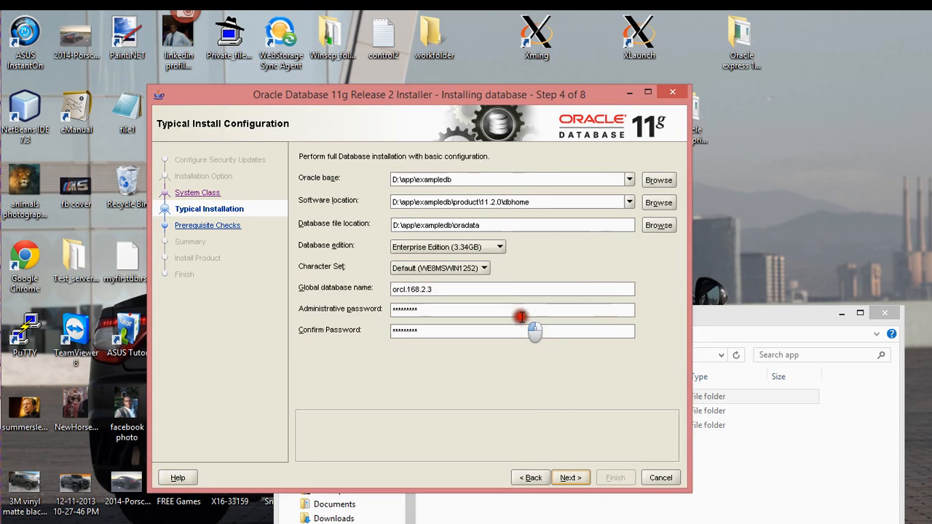
Step: Review the global database name and software location list, then bring File Explorer over the installer
{"action": "left_click", "coordinate": [449, 292]}
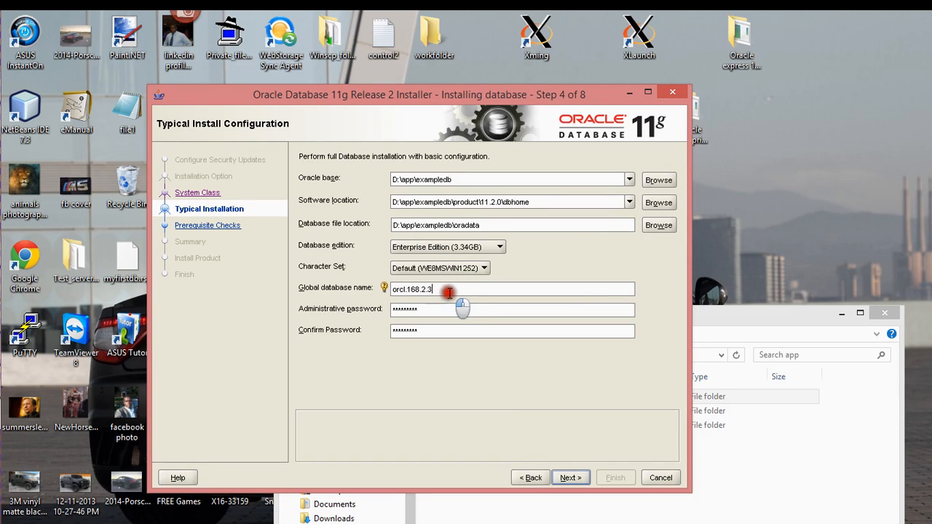
{"action": "left_click", "coordinate": [629, 203]}
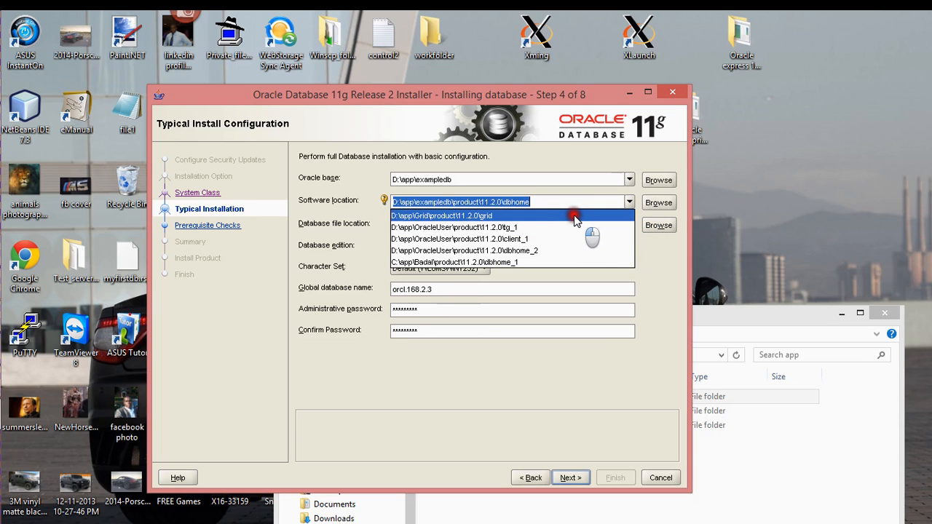
{"action": "left_click", "coordinate": [570, 164]}
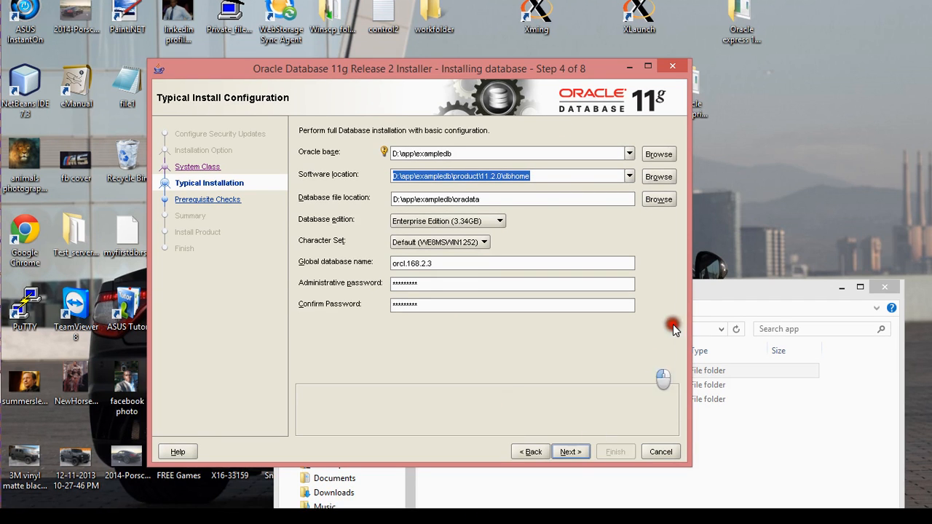
{"action": "left_click_drag", "start_coordinate": [714, 295], "coordinate": [621, 237]}
Step: Check the empty exampledb folder in D:\app and select it in File Explorer
{"action": "double_click", "coordinate": [408, 314]}
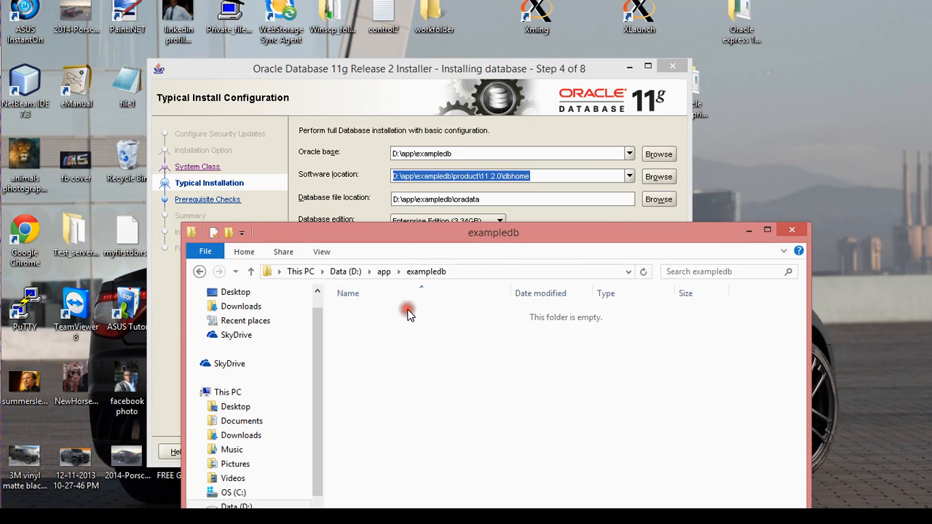
{"action": "key", "text": "BackSpace"}
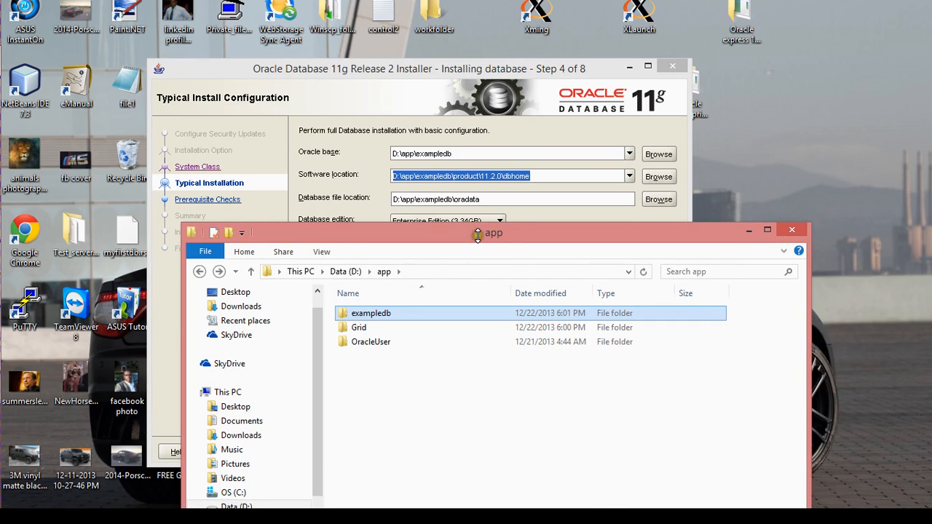
{"action": "left_click", "coordinate": [501, 180]}
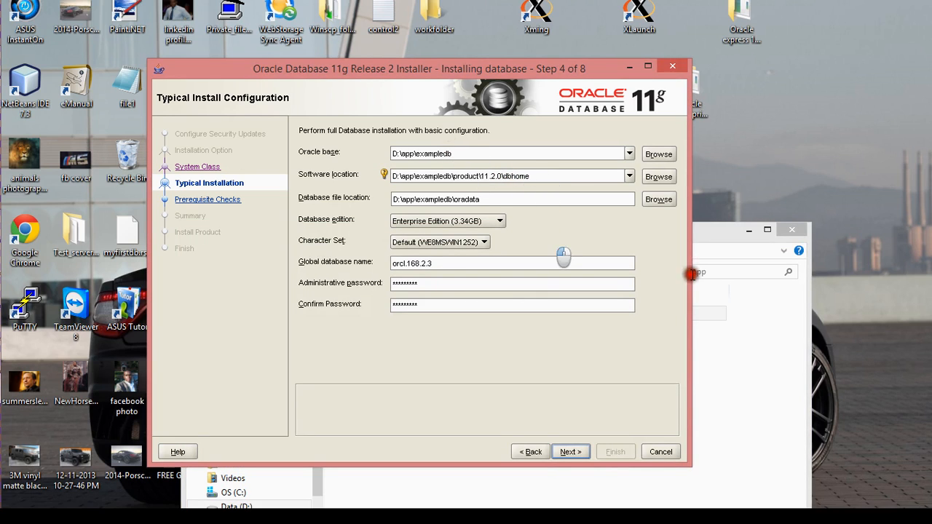
{"action": "left_click", "coordinate": [717, 242]}
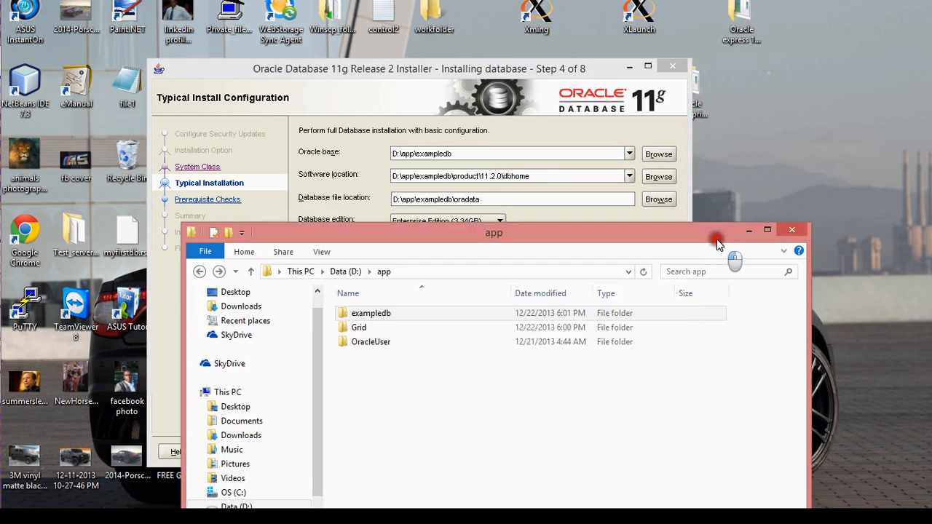
{"action": "left_click", "coordinate": [536, 314]}
{"action": "left_click", "coordinate": [421, 342], "text": "ctrl"}
{"action": "left_click", "coordinate": [420, 342], "text": "ctrl"}
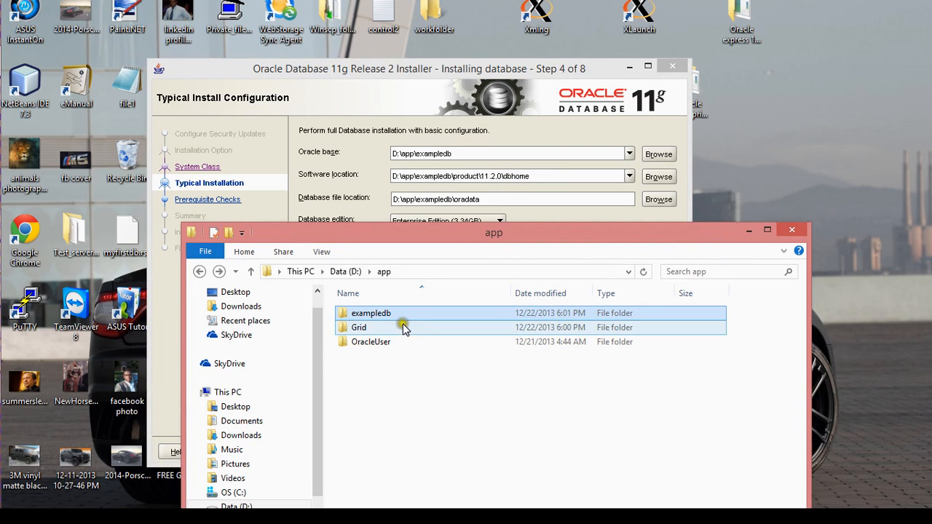
{"action": "left_click_drag", "start_coordinate": [472, 240], "coordinate": [475, 346]}
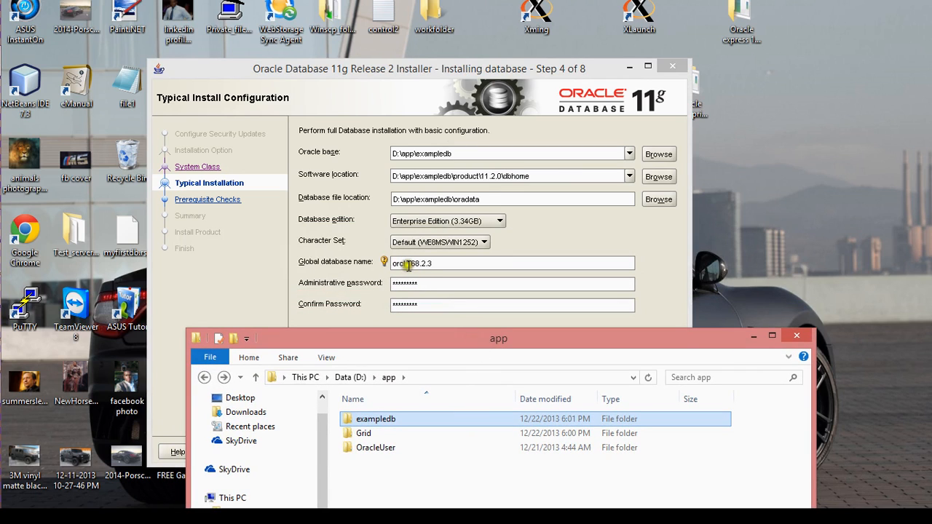
Step: Edit the global database name to orcl1.168.2.3 and submit the typical install configuration
{"action": "left_click_drag", "start_coordinate": [445, 268], "coordinate": [387, 266]}
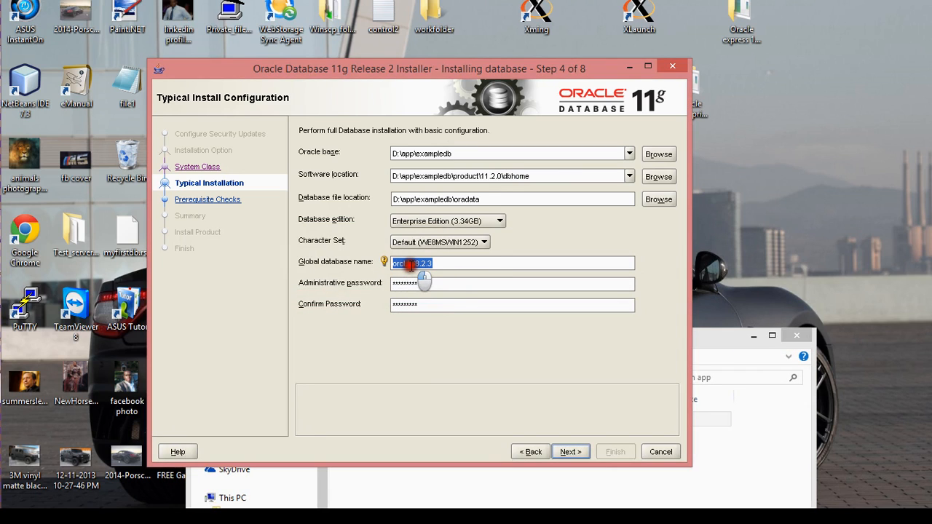
{"action": "left_click", "coordinate": [405, 264]}
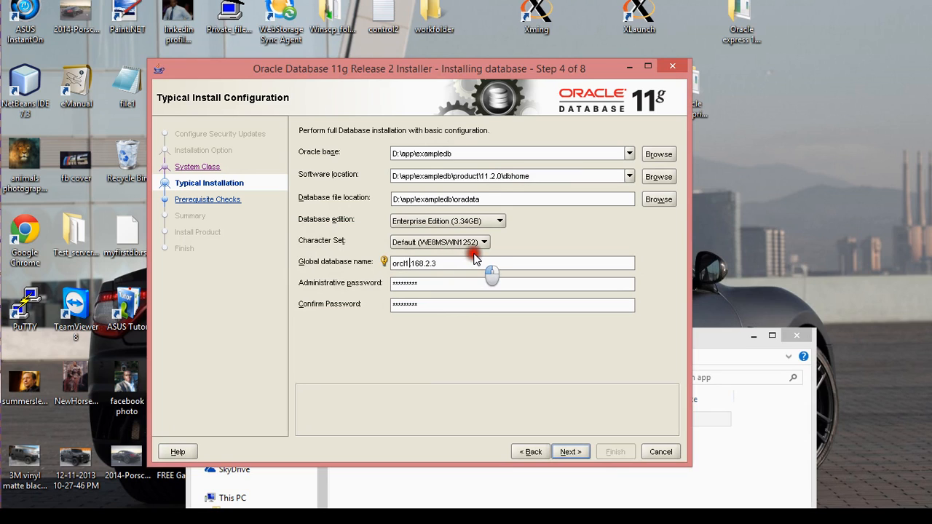
{"action": "left_click", "coordinate": [561, 459]}
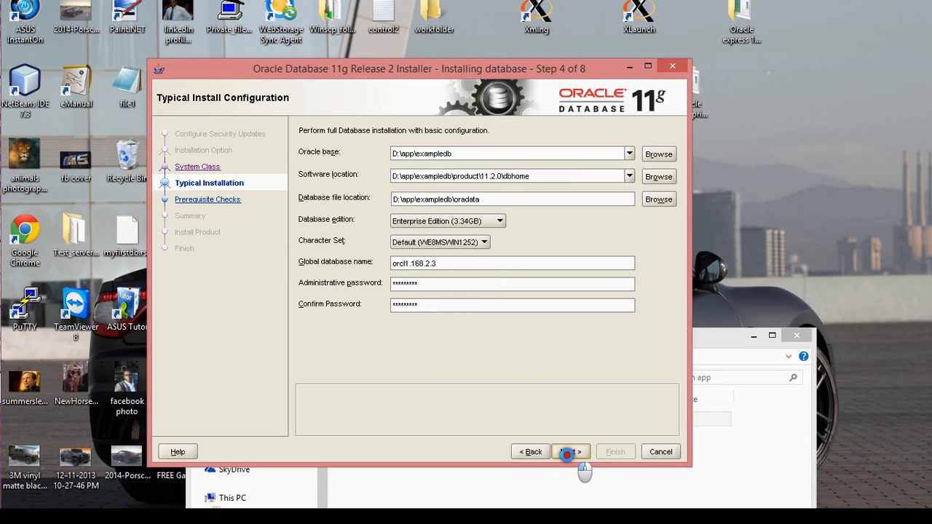
Step: Dismiss the SID error, step back to System Class, and return to the configuration page
{"action": "left_click", "coordinate": [522, 297]}
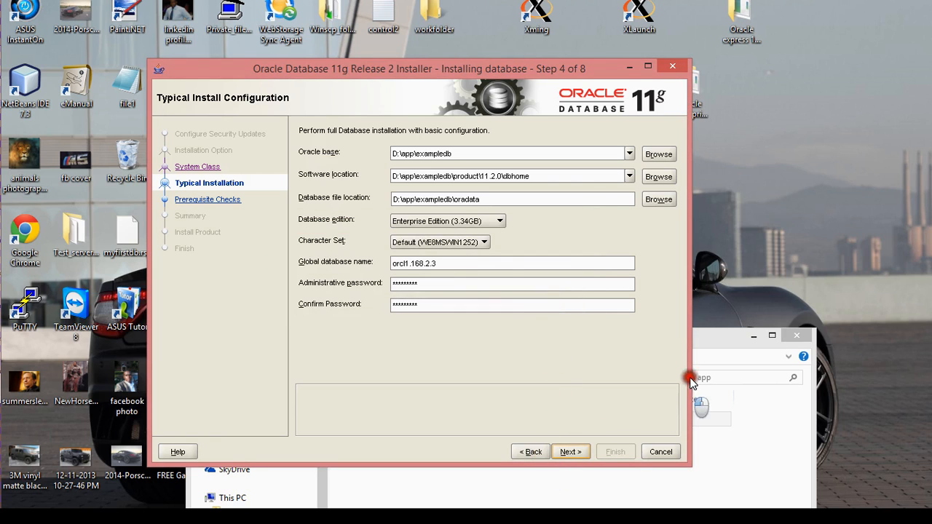
{"action": "left_click", "coordinate": [528, 453]}
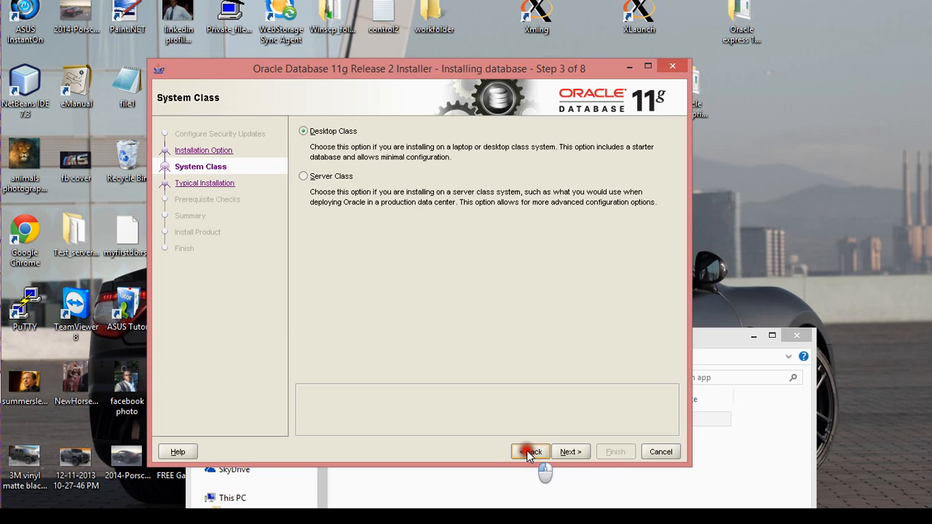
{"action": "left_click", "coordinate": [571, 453]}
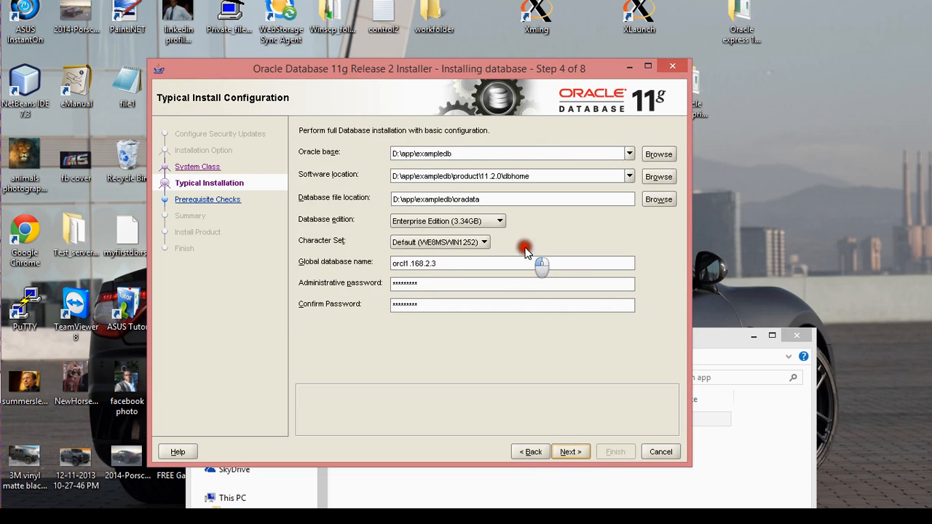
Step: Compare the D:\app folder with the Oracle base and software location settings, then retry advancing
{"action": "left_click", "coordinate": [477, 153]}
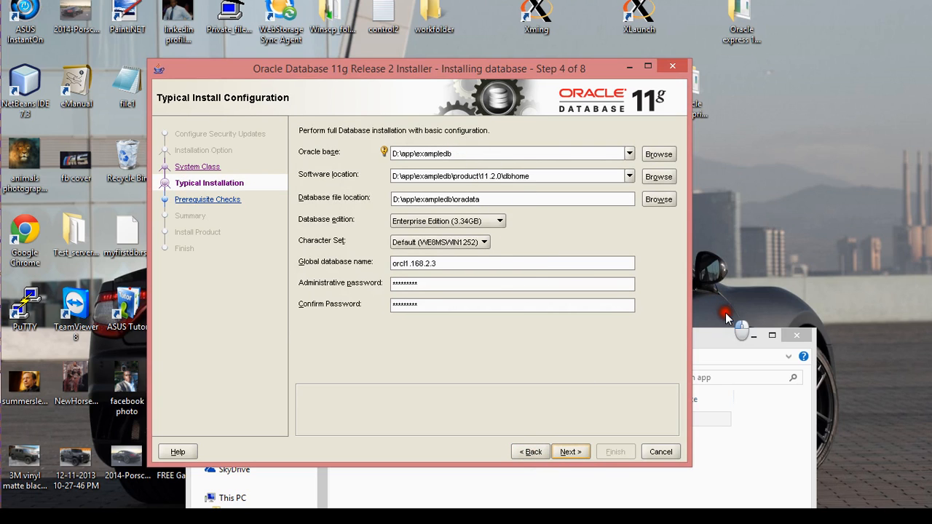
{"action": "left_click", "coordinate": [712, 343]}
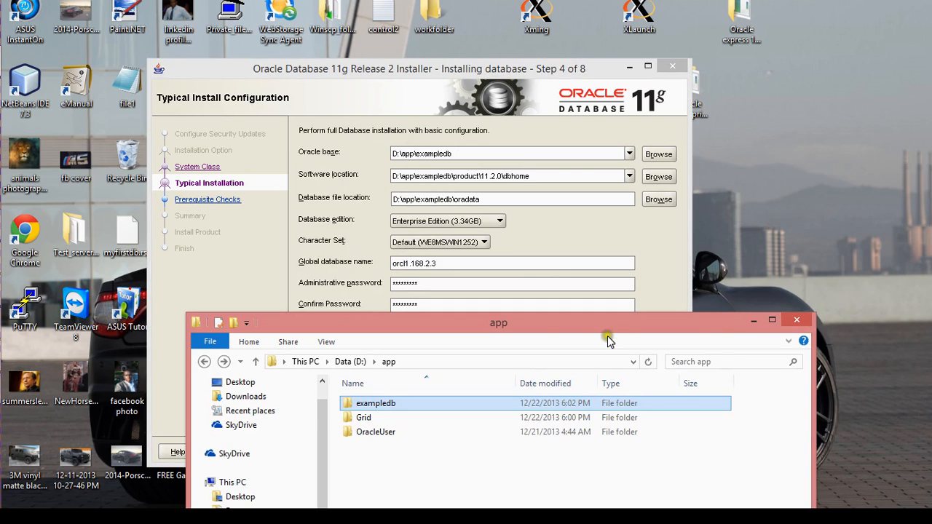
{"action": "left_click_drag", "start_coordinate": [561, 327], "coordinate": [600, 317]}
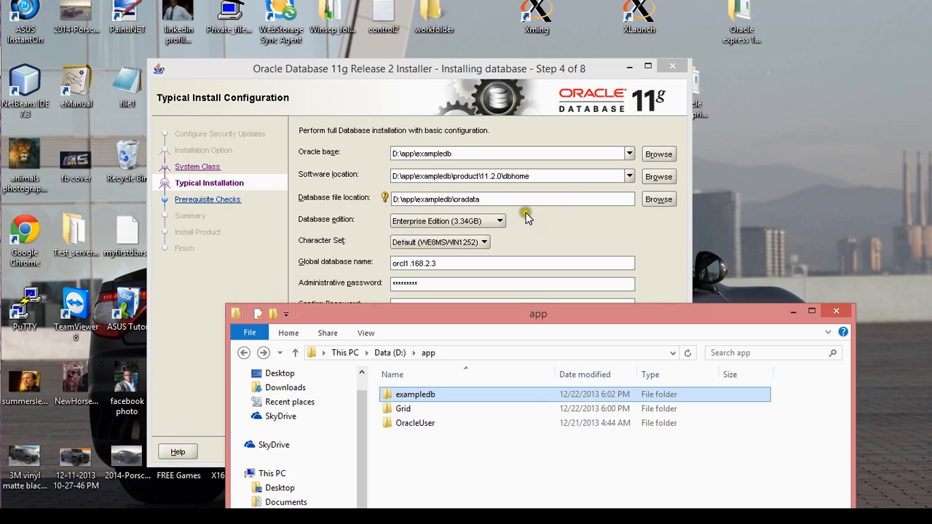
{"action": "left_click", "coordinate": [493, 203]}
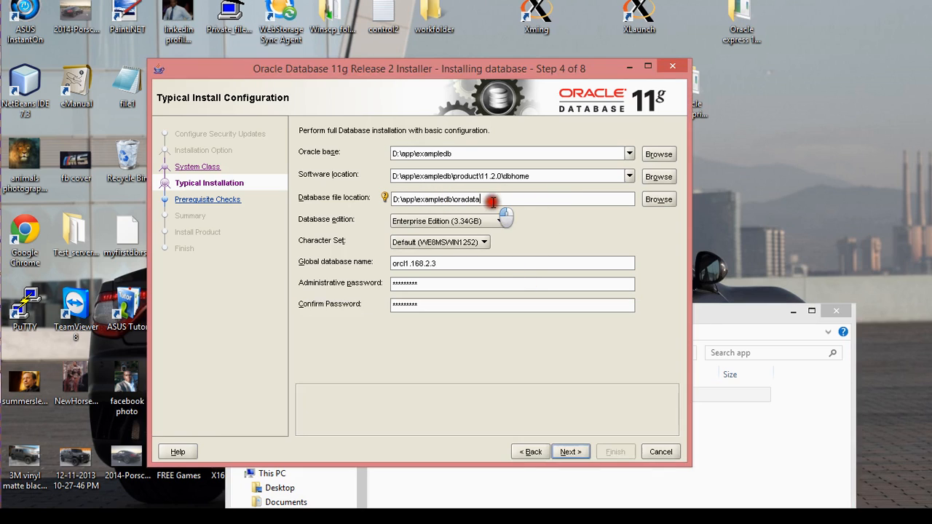
{"action": "left_click", "coordinate": [559, 176]}
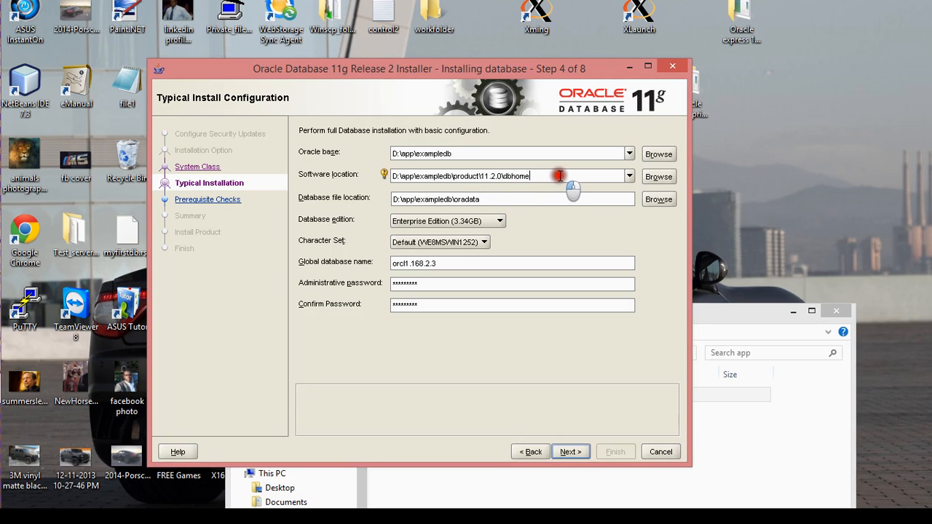
{"action": "left_click", "coordinate": [585, 283]}
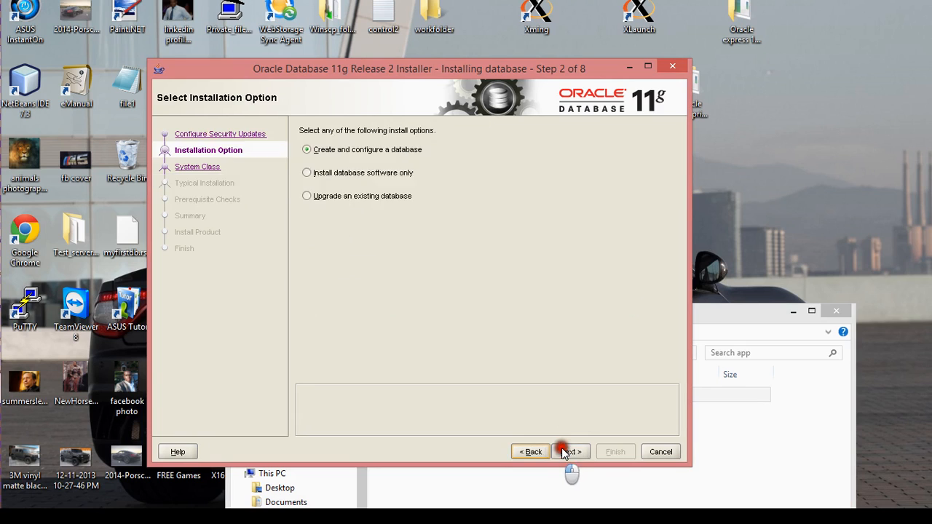
{"action": "left_click", "coordinate": [562, 449]}
Step: Keep Enterprise Edition and the WE8MSWIN1252 character set, then retry advancing past the configuration
{"action": "left_click", "coordinate": [562, 449]}
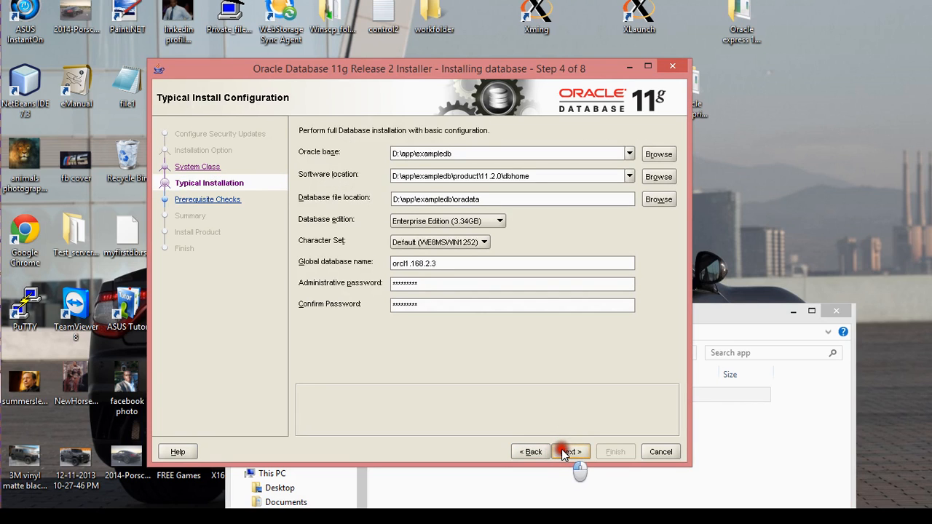
{"action": "left_click", "coordinate": [596, 263]}
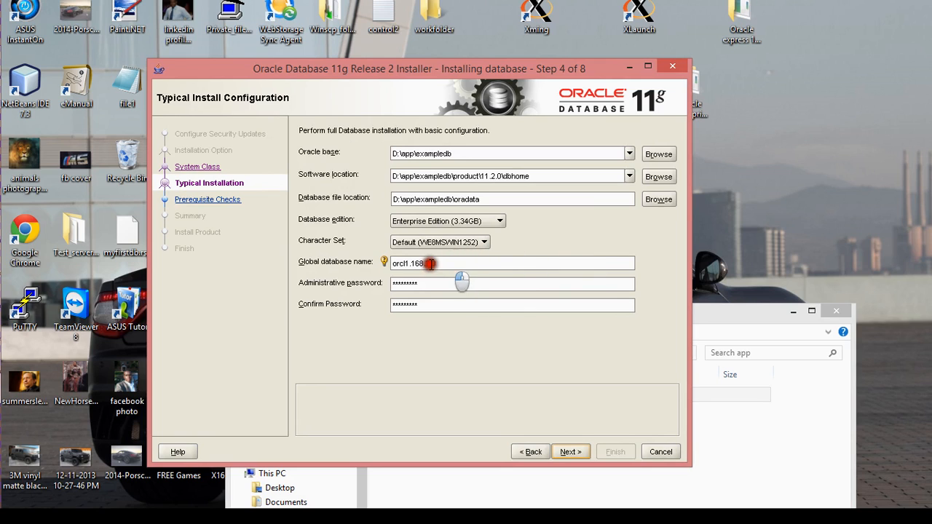
{"action": "left_click", "coordinate": [463, 242]}
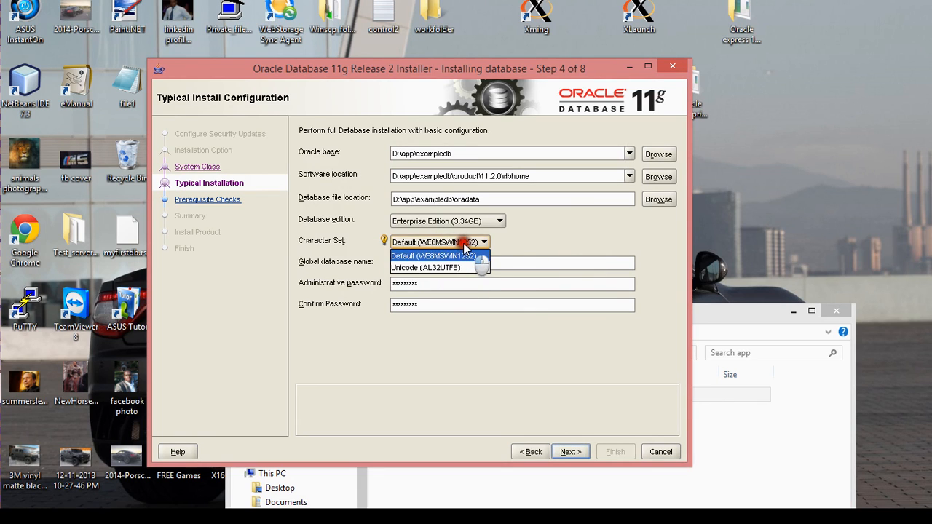
{"action": "left_click", "coordinate": [467, 254]}
{"action": "left_click", "coordinate": [469, 221]}
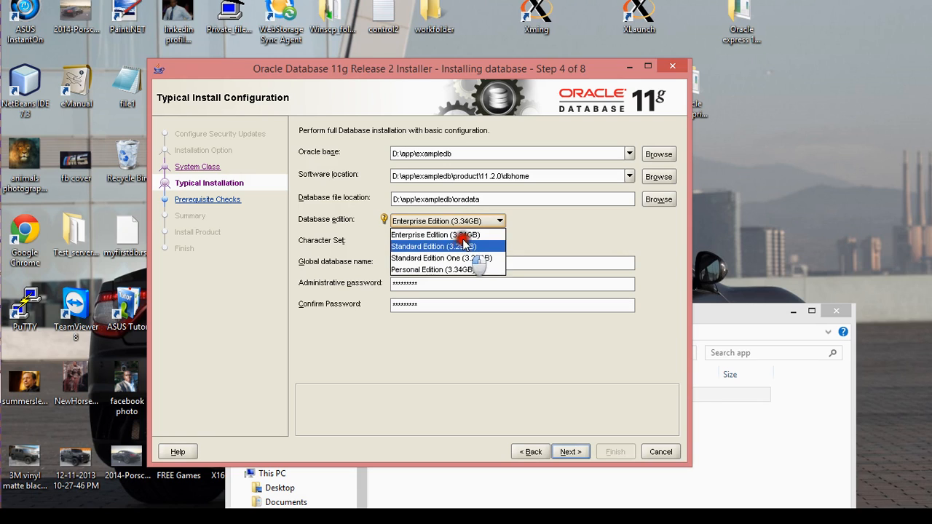
{"action": "left_click", "coordinate": [464, 235]}
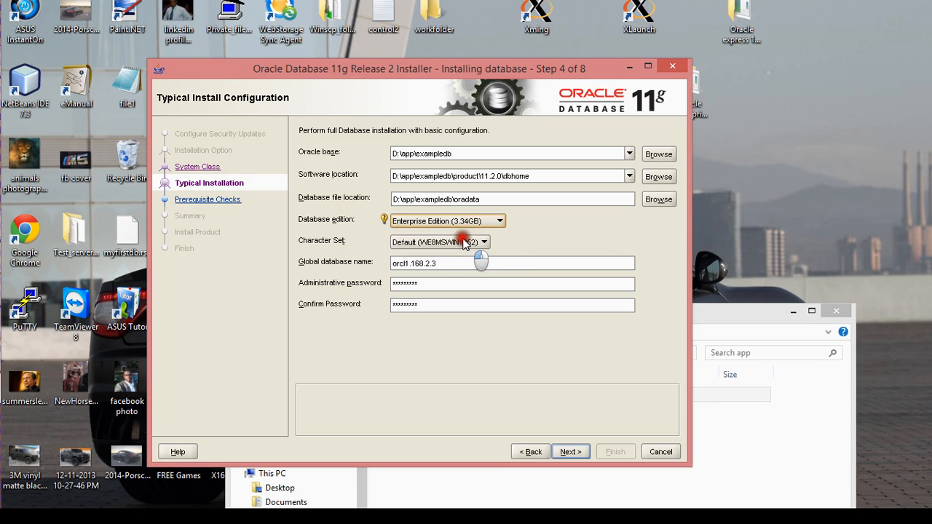
{"action": "left_click", "coordinate": [493, 201]}
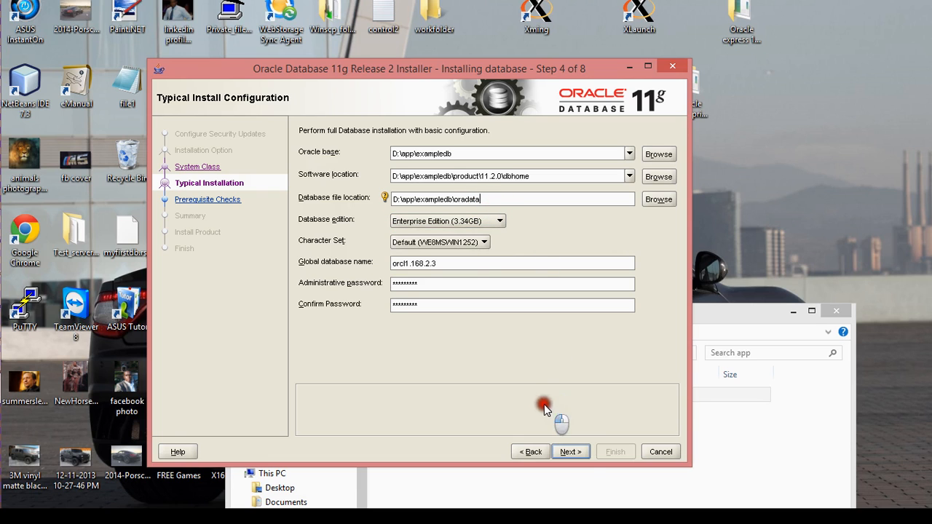
{"action": "left_click", "coordinate": [570, 452]}
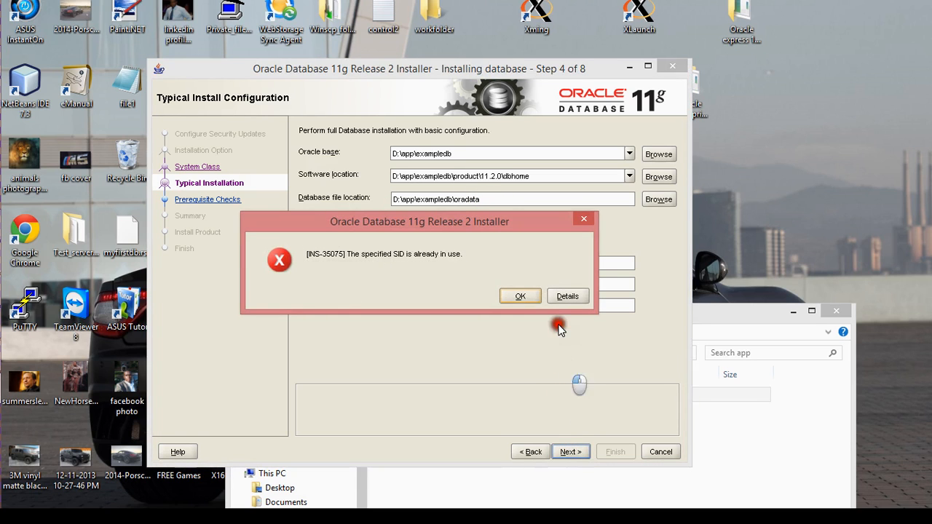
Step: Dismiss the SID error and inspect the D:\app\OracleUser folder in File Explorer
{"action": "left_click", "coordinate": [518, 299]}
{"action": "left_click", "coordinate": [461, 156]}
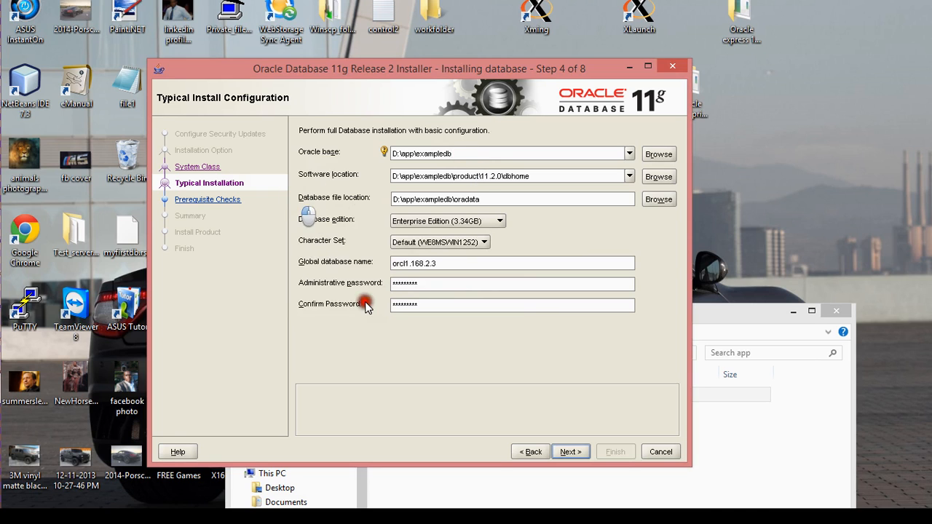
{"action": "left_click_drag", "start_coordinate": [718, 331], "coordinate": [716, 261]}
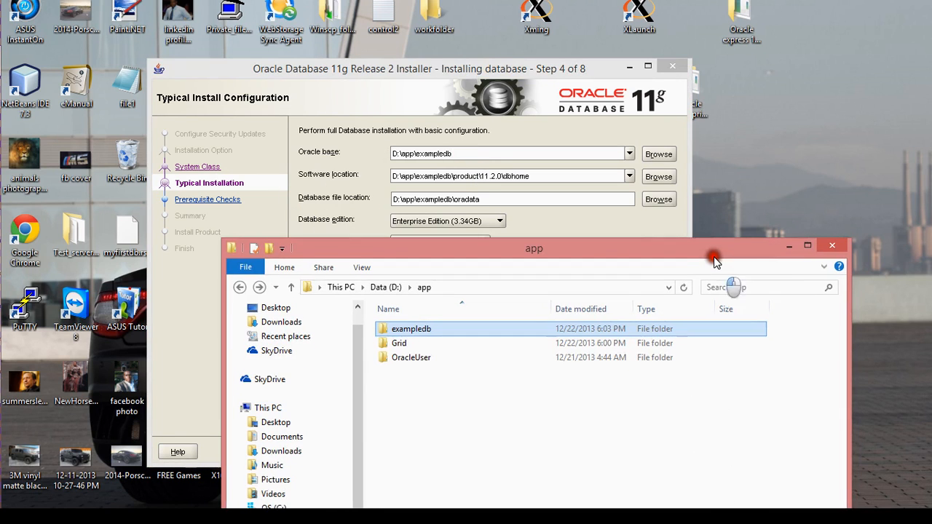
{"action": "double_click", "coordinate": [408, 358]}
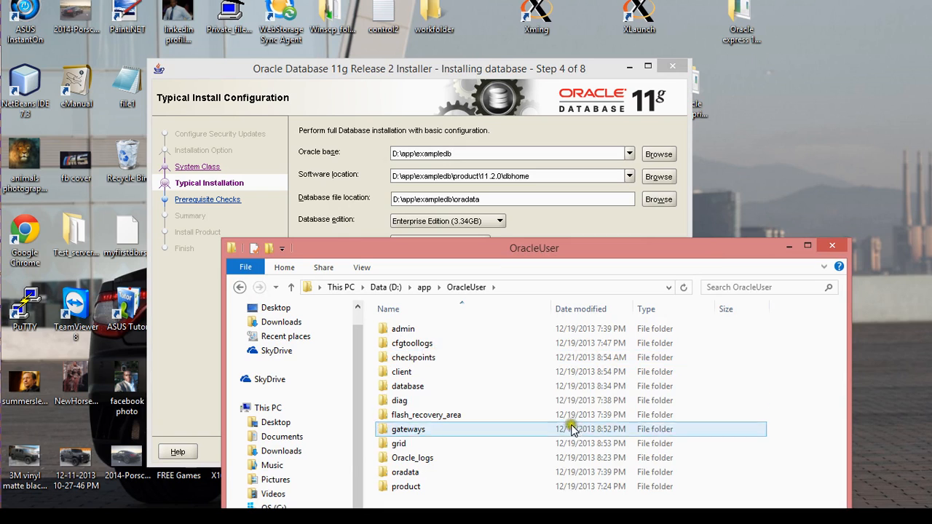
{"action": "left_click", "coordinate": [525, 288]}
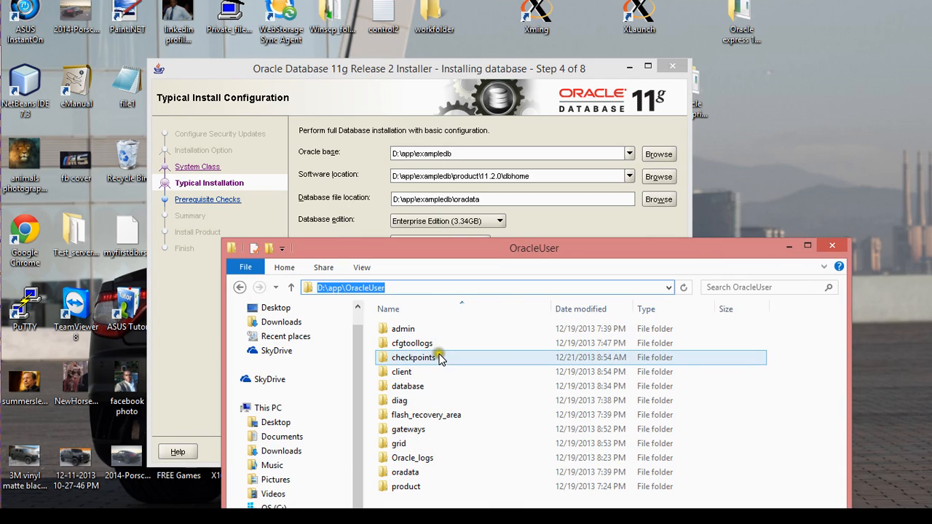
{"action": "key", "text": "alt+Left"}
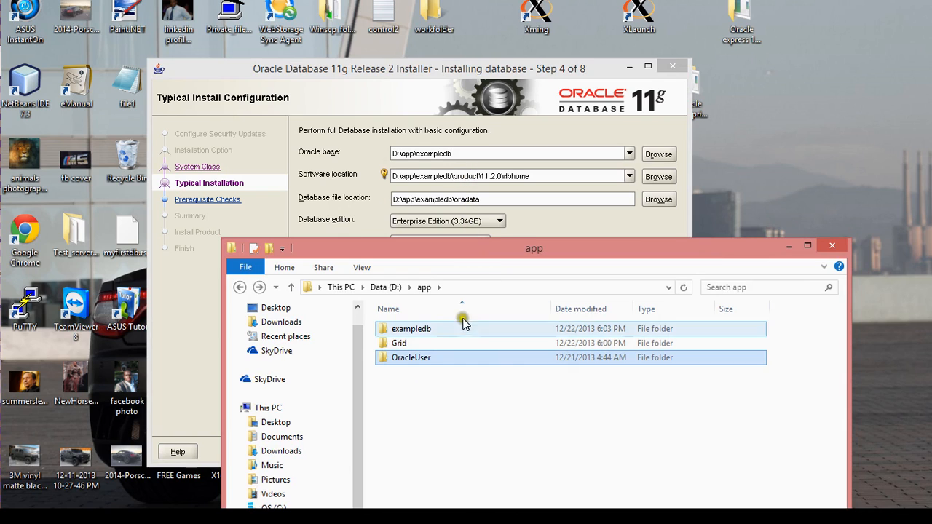
Step: Return the installer to the System Class step and cancel the installation
{"action": "left_click", "coordinate": [495, 200]}
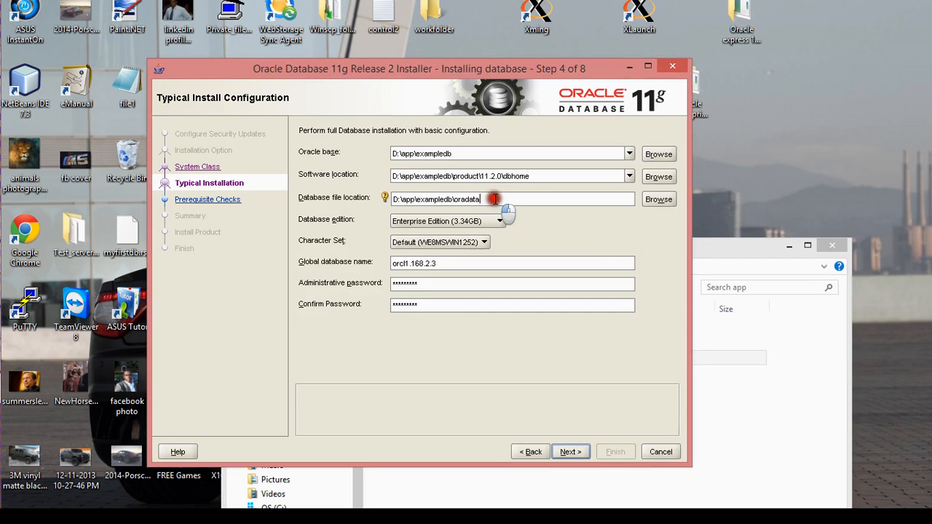
{"action": "left_click", "coordinate": [533, 452]}
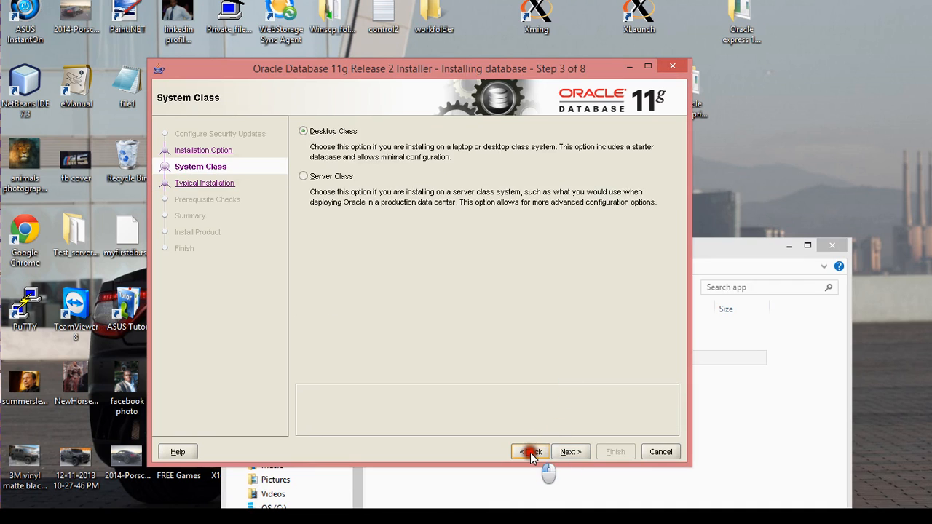
{"action": "left_click", "coordinate": [660, 452]}
Step: Exit the installer, then glance into OracleUser and return to D:\app in File Explorer
{"action": "left_click", "coordinate": [448, 297]}
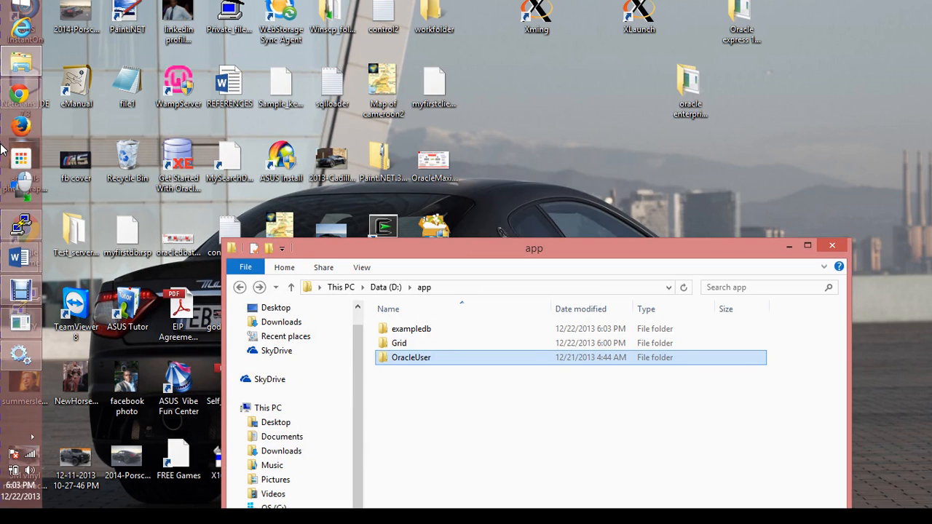
{"action": "double_click", "coordinate": [425, 358]}
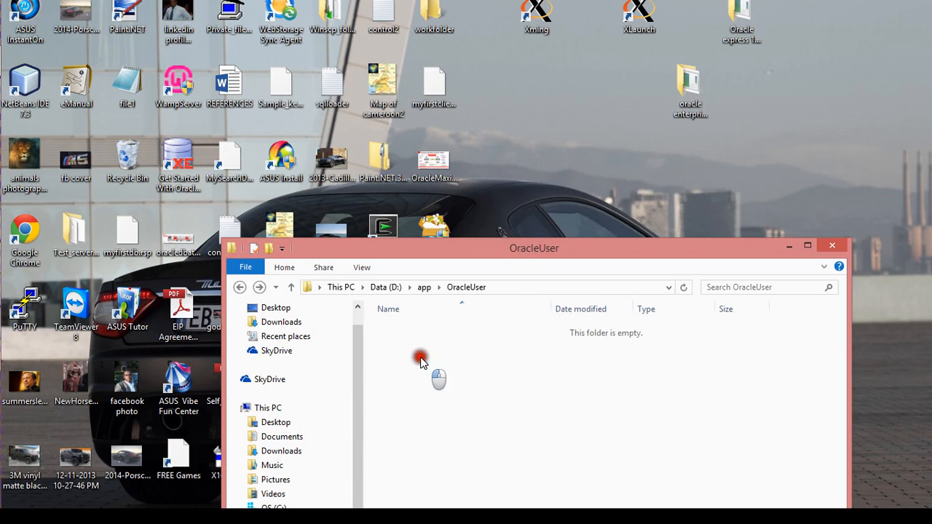
{"action": "left_click_drag", "start_coordinate": [491, 252], "coordinate": [413, 118]}
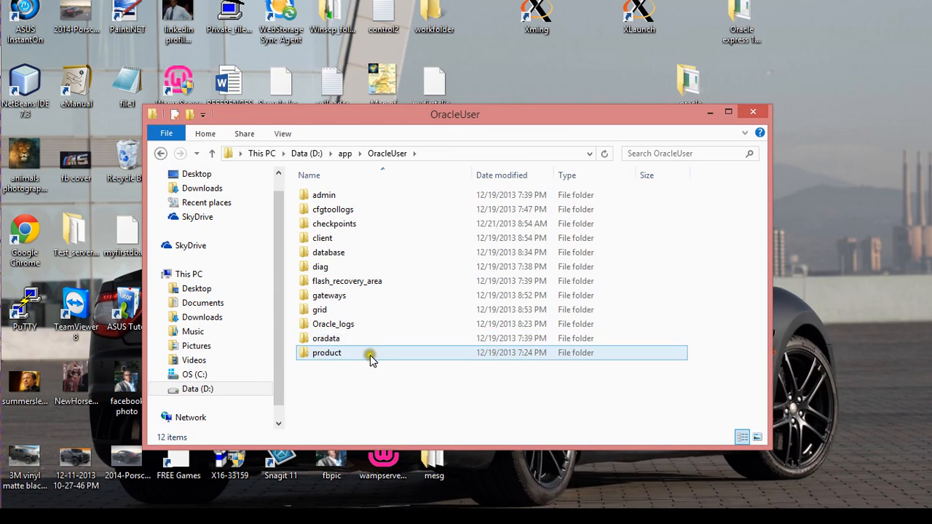
{"action": "key", "text": "BackSpace"}
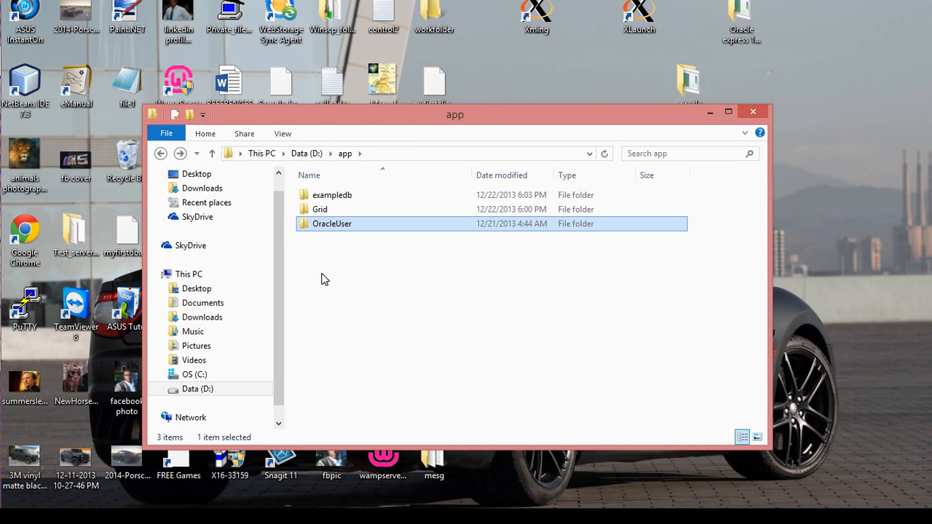
Step: Delete the exampledb folder, then open OracleUser and its database subfolder
{"action": "right_click", "coordinate": [346, 195]}
{"action": "left_click", "coordinate": [412, 371]}
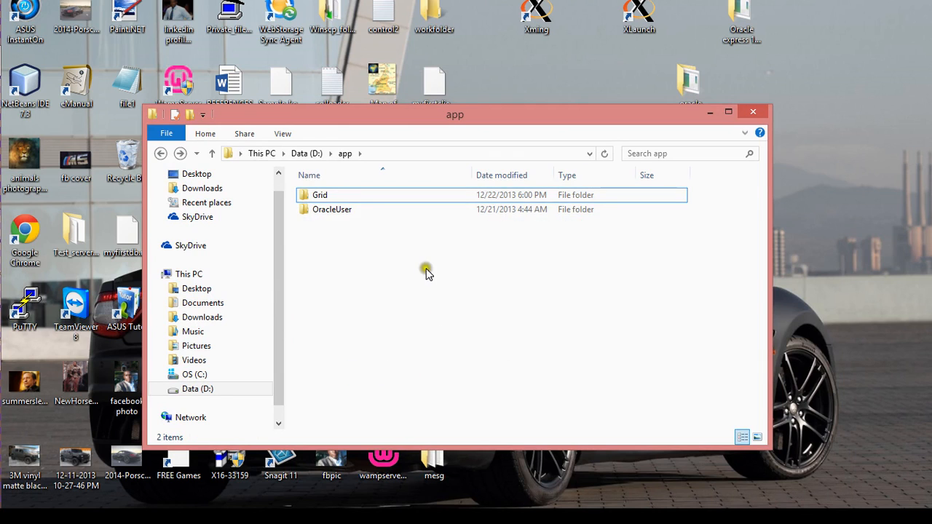
{"action": "double_click", "coordinate": [359, 209]}
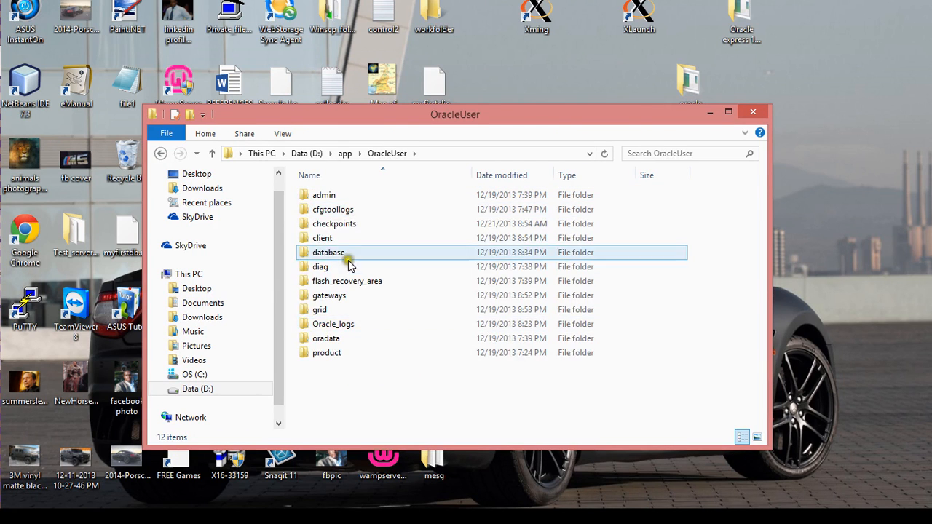
{"action": "double_click", "coordinate": [349, 254]}
Step: Run setup from D:\app\OracleUser\database, accept the INS-13001 warning, and decline My Oracle Support updates
{"action": "double_click", "coordinate": [356, 254]}
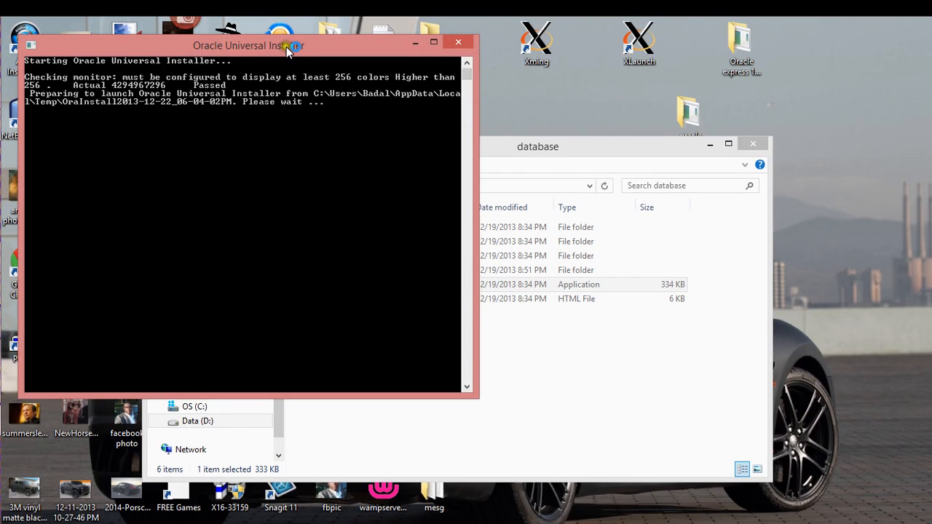
{"action": "left_click_drag", "start_coordinate": [287, 47], "coordinate": [572, 321]}
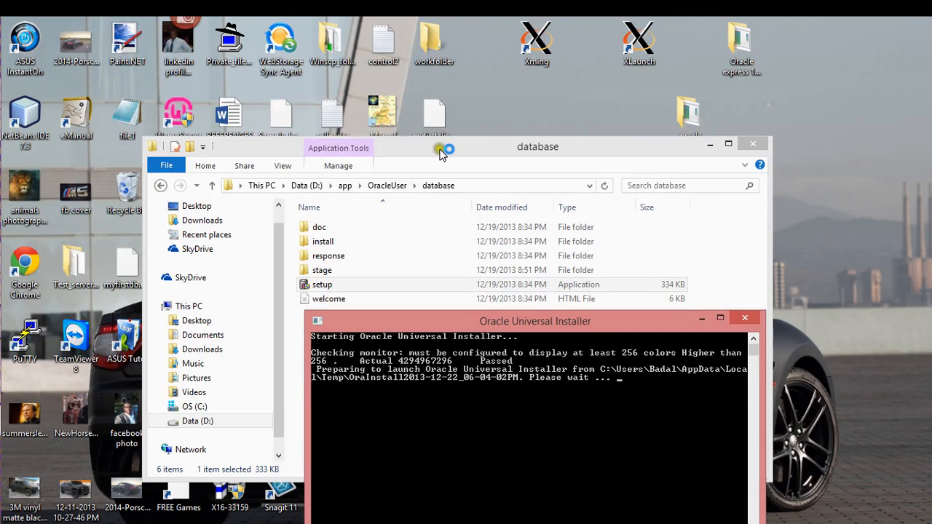
{"action": "left_click_drag", "start_coordinate": [441, 153], "coordinate": [321, 78]}
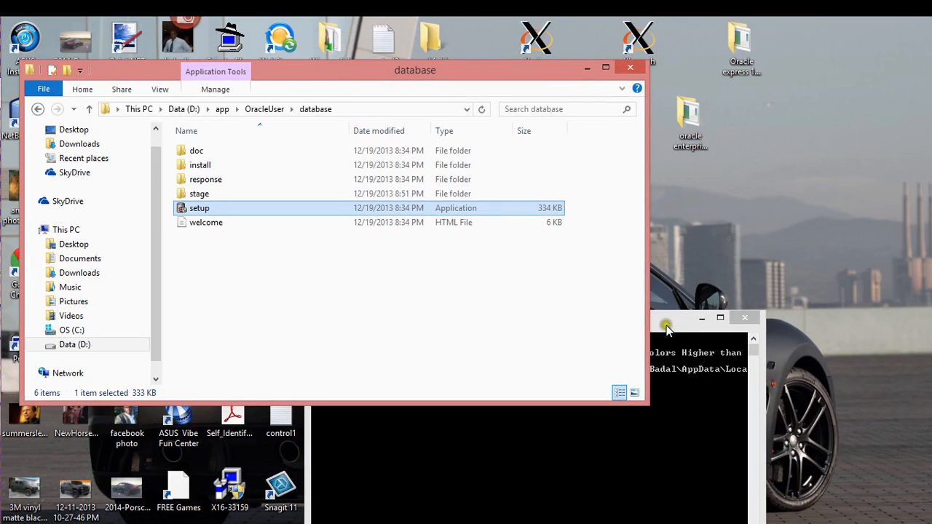
{"action": "left_click_drag", "start_coordinate": [667, 326], "coordinate": [693, 243]}
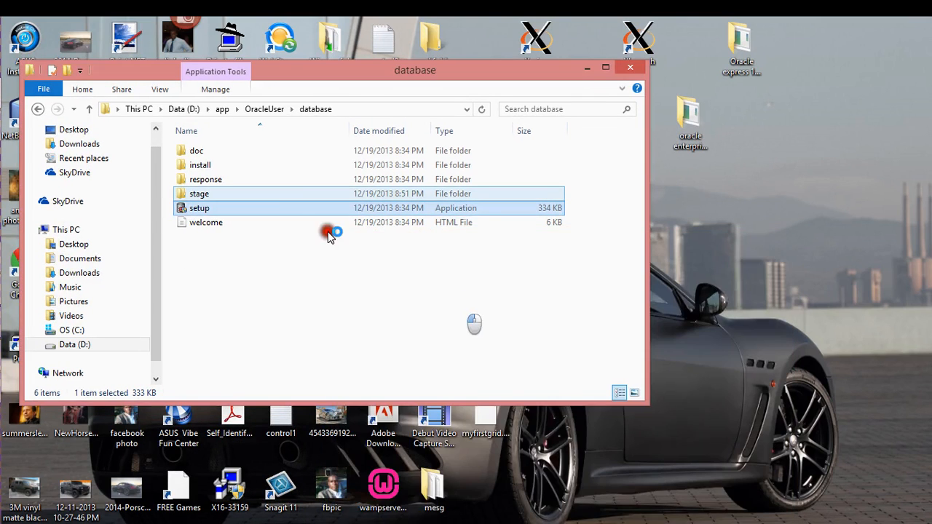
{"action": "double_click", "coordinate": [225, 207]}
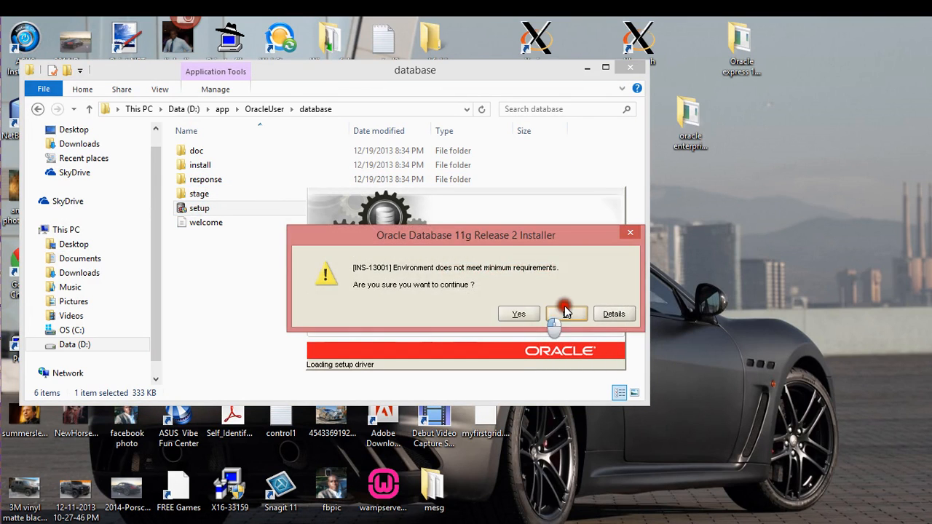
{"action": "left_click", "coordinate": [511, 315]}
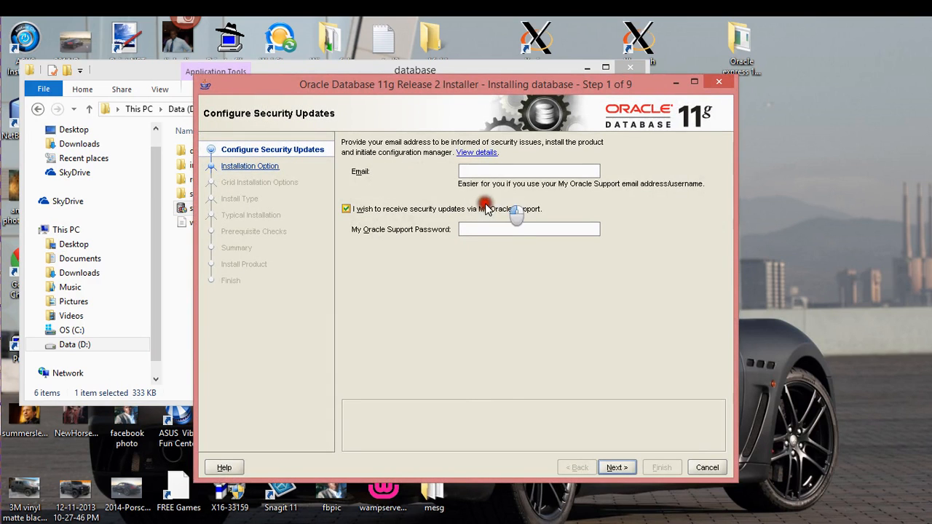
{"action": "left_click", "coordinate": [346, 209]}
Step: Proceed without an email, choosing Create and configure a database and Desktop Class
{"action": "left_click", "coordinate": [618, 464]}
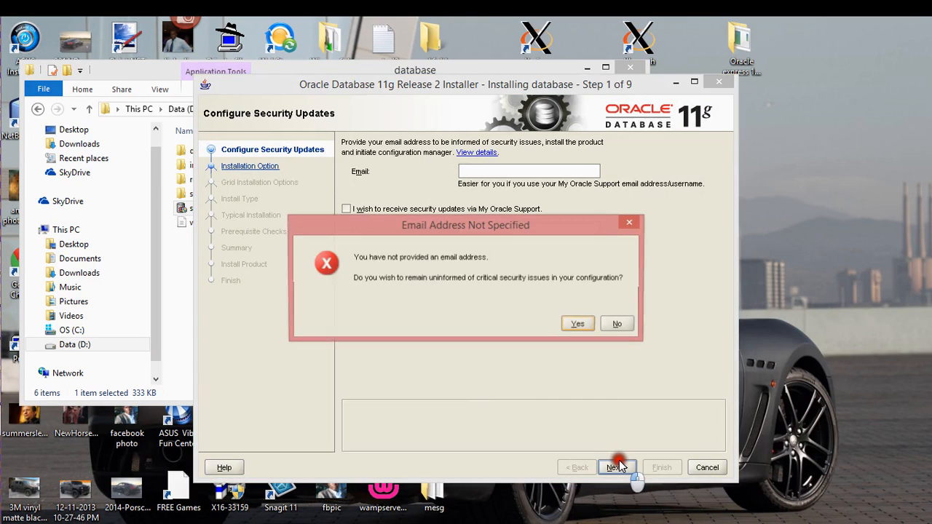
{"action": "left_click", "coordinate": [581, 323]}
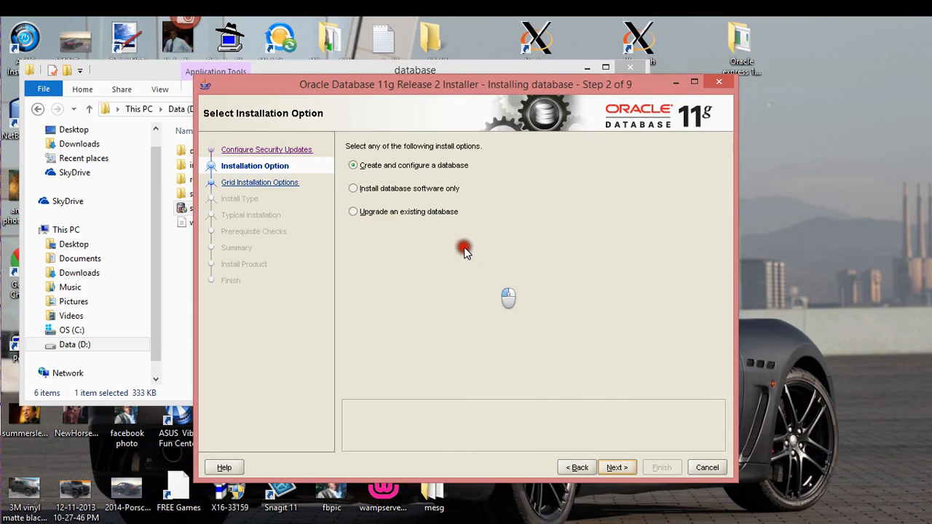
{"action": "left_click", "coordinate": [606, 466]}
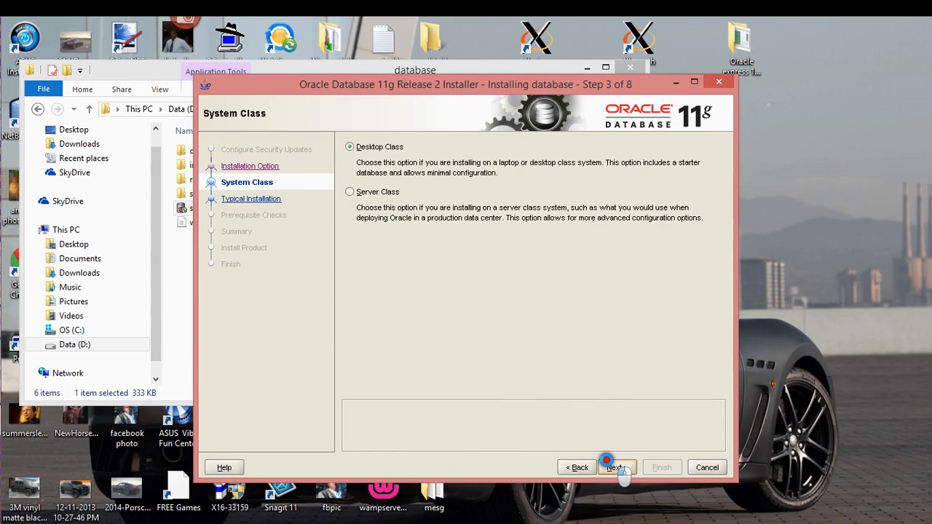
{"action": "left_click", "coordinate": [624, 464]}
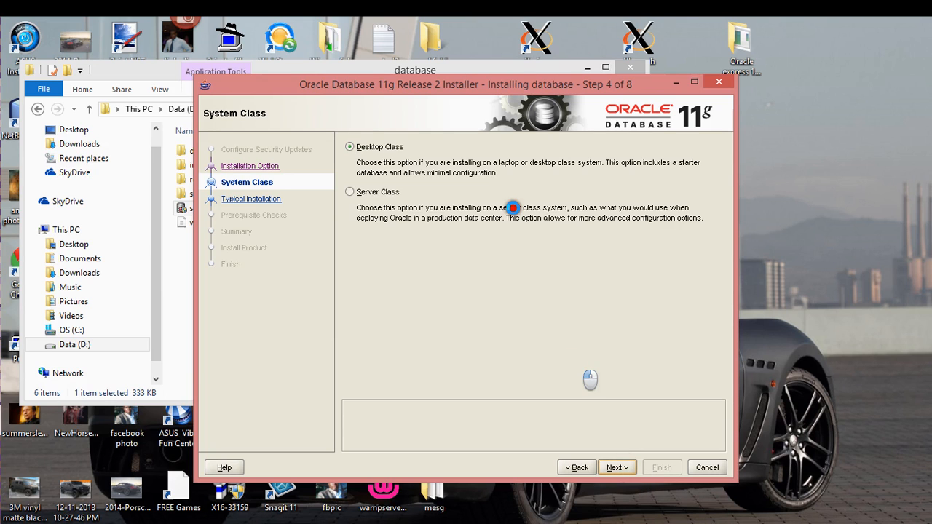
Step: Arrange the installer and Explorer windows and copy the database folder path
{"action": "left_click", "coordinate": [465, 93]}
{"action": "left_click_drag", "start_coordinate": [465, 85], "coordinate": [551, 238]}
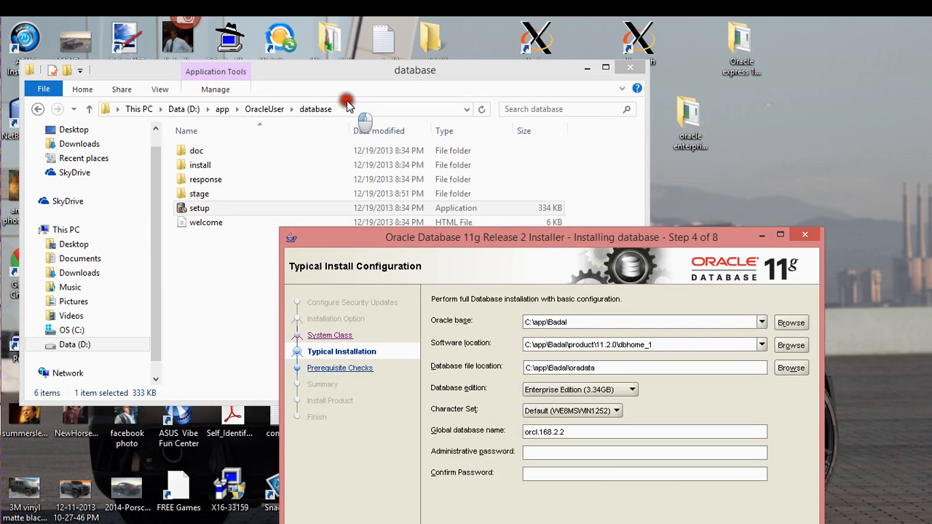
{"action": "left_click", "coordinate": [333, 109]}
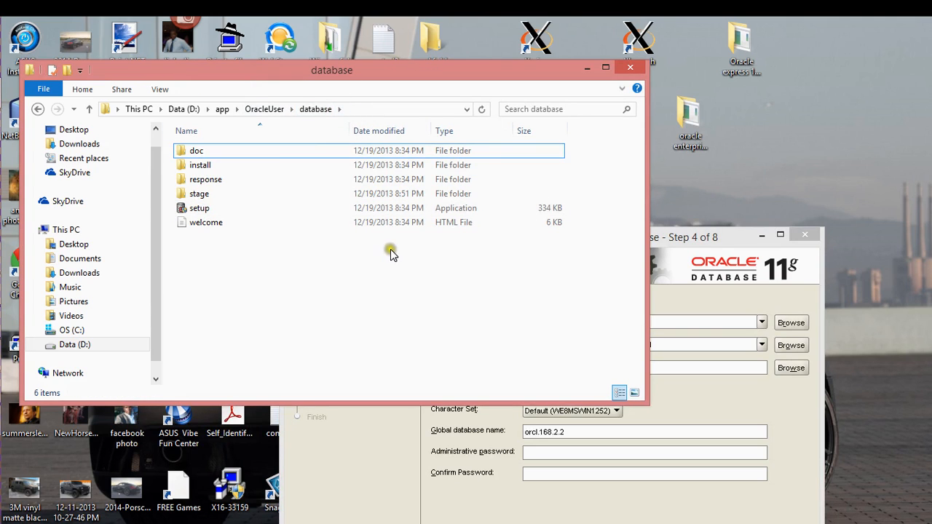
{"action": "left_click", "coordinate": [657, 243]}
{"action": "left_click", "coordinate": [359, 99]}
{"action": "left_click", "coordinate": [348, 109]}
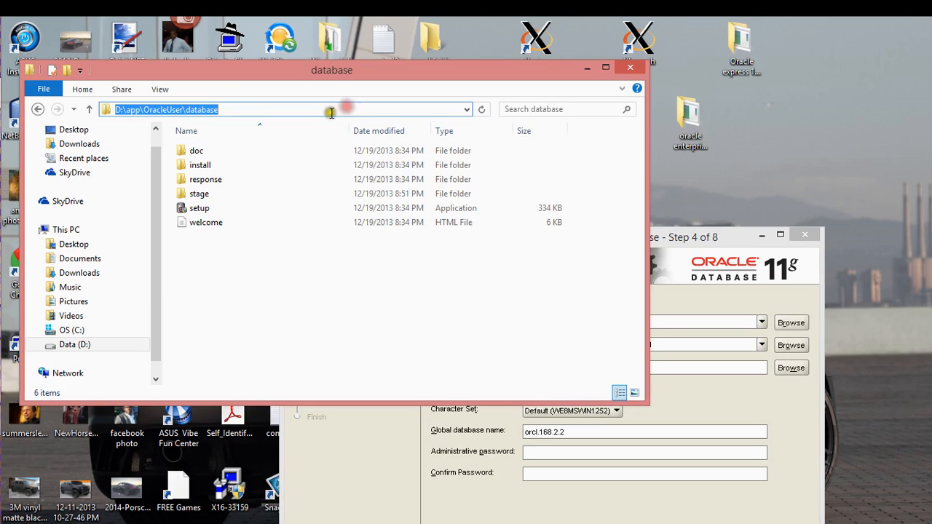
{"action": "right_click", "coordinate": [209, 100]}
{"action": "right_click", "coordinate": [210, 110]}
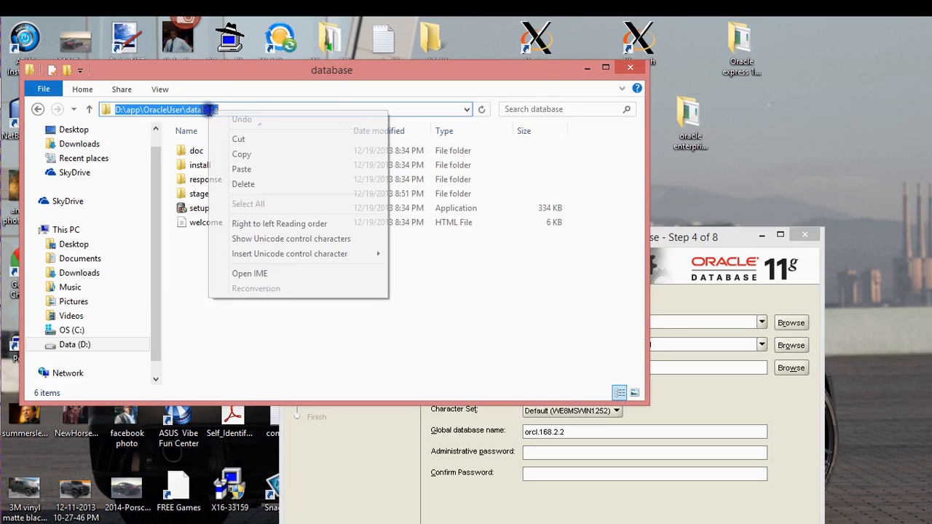
{"action": "left_click", "coordinate": [243, 155]}
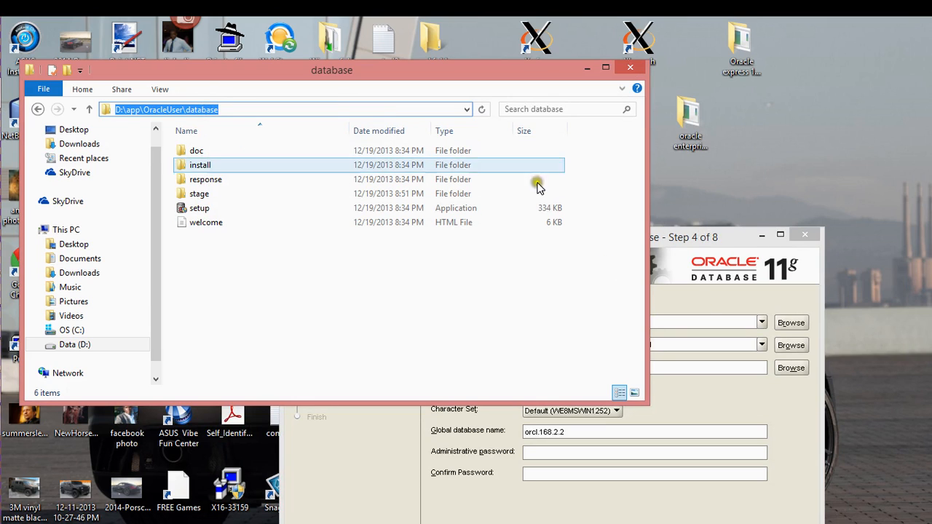
{"action": "left_click", "coordinate": [718, 246]}
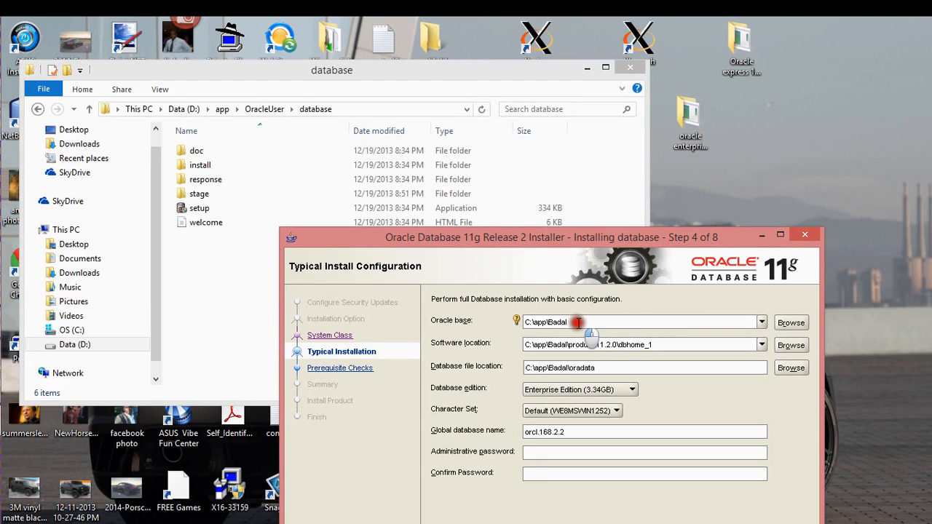
Step: Copy the D:\app\OracleUser path from Explorer's address bar
{"action": "left_click", "coordinate": [360, 109]}
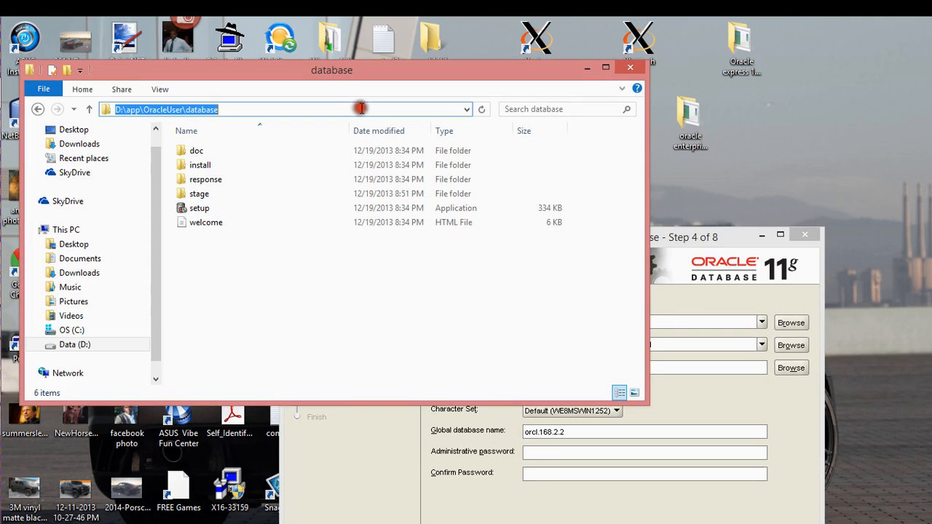
{"action": "key", "text": "alt+Up"}
{"action": "left_click", "coordinate": [318, 109]}
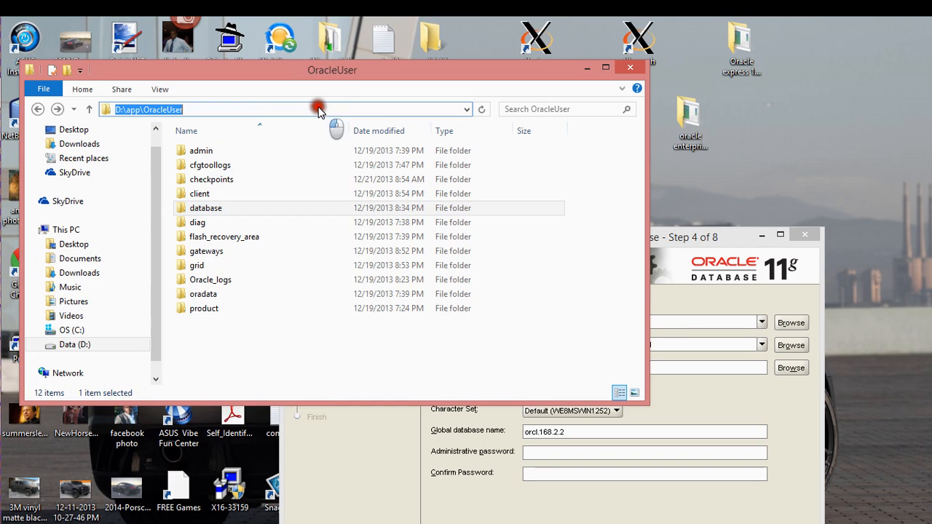
{"action": "right_click", "coordinate": [162, 111]}
{"action": "left_click", "coordinate": [183, 155]}
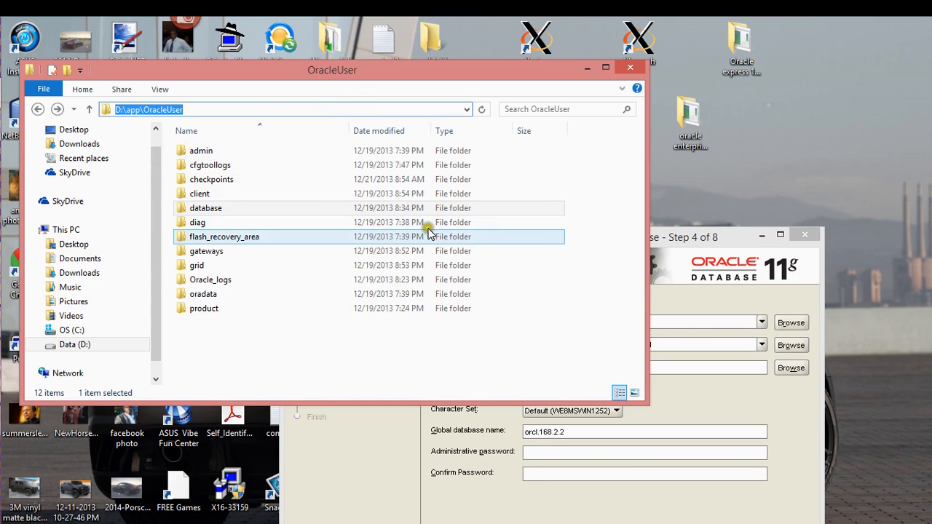
Step: Paste D:\app\OracleUser into the installer's Oracle base field
{"action": "left_click", "coordinate": [672, 237]}
{"action": "left_click", "coordinate": [576, 322]}
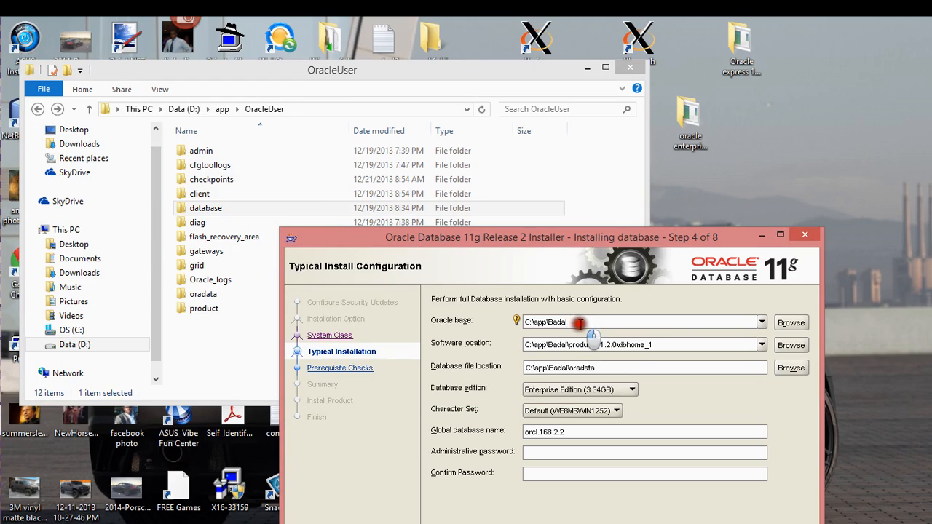
{"action": "left_click_drag", "start_coordinate": [524, 322], "coordinate": [501, 323]}
{"action": "left_click", "coordinate": [578, 322]}
{"action": "key", "text": "ctrl+v"}
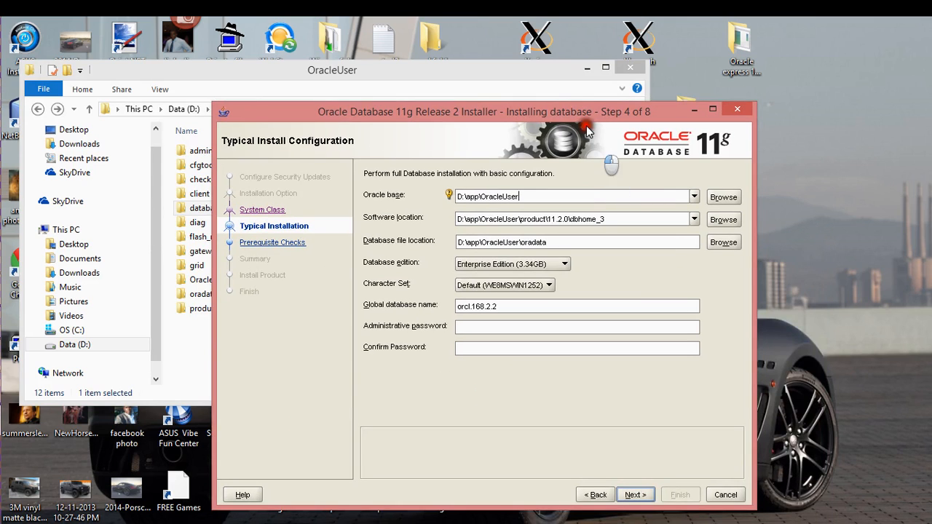
Step: Open D:\app\OracleUser\product\11.2.0 in Explorer to see the existing Oracle homes
{"action": "left_click_drag", "start_coordinate": [583, 115], "coordinate": [663, 252]}
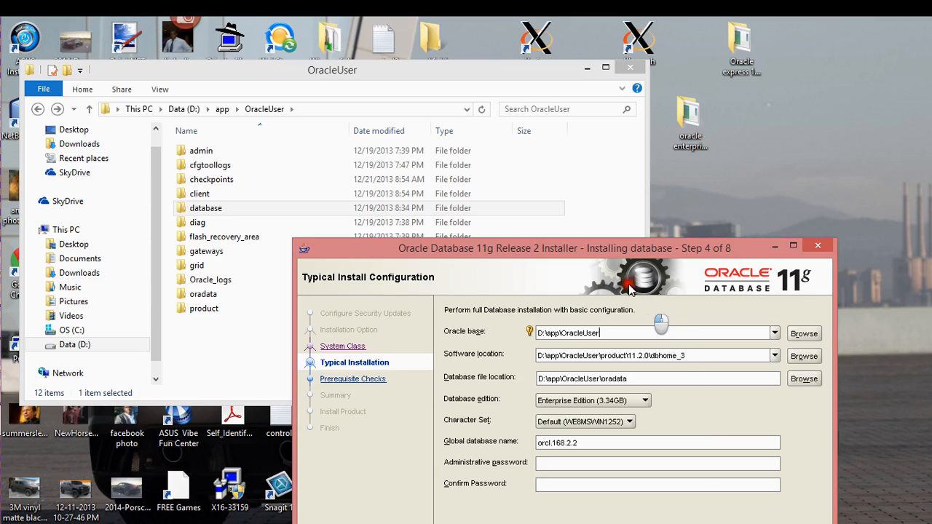
{"action": "left_click", "coordinate": [513, 228]}
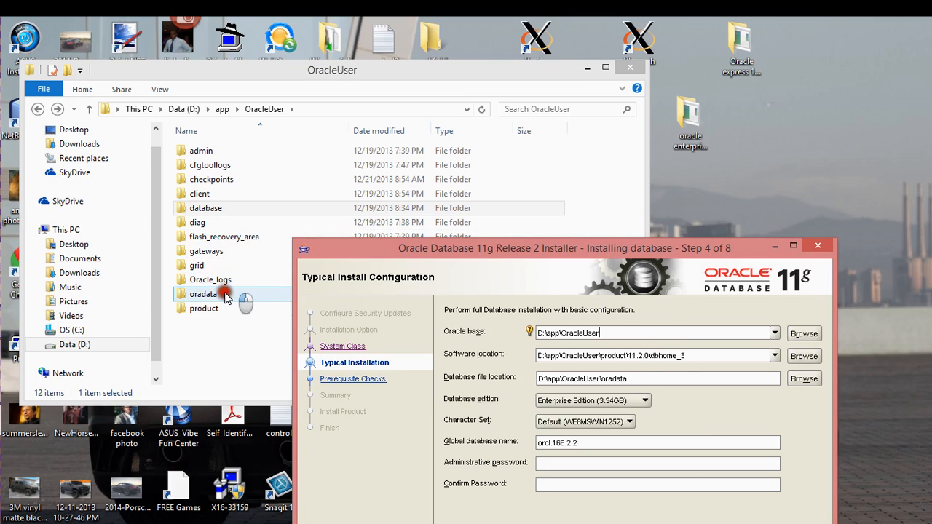
{"action": "left_click", "coordinate": [221, 315]}
{"action": "double_click", "coordinate": [212, 151]}
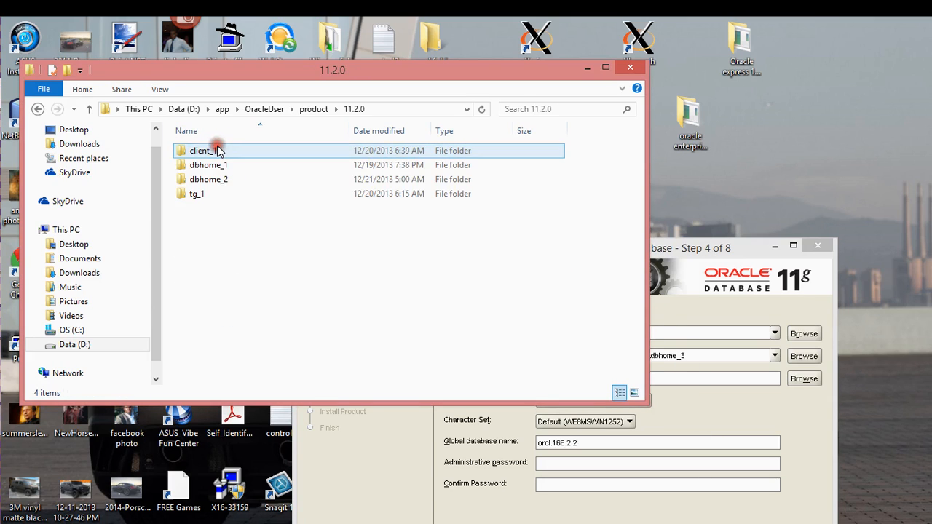
{"action": "left_click_drag", "start_coordinate": [735, 253], "coordinate": [483, 68]}
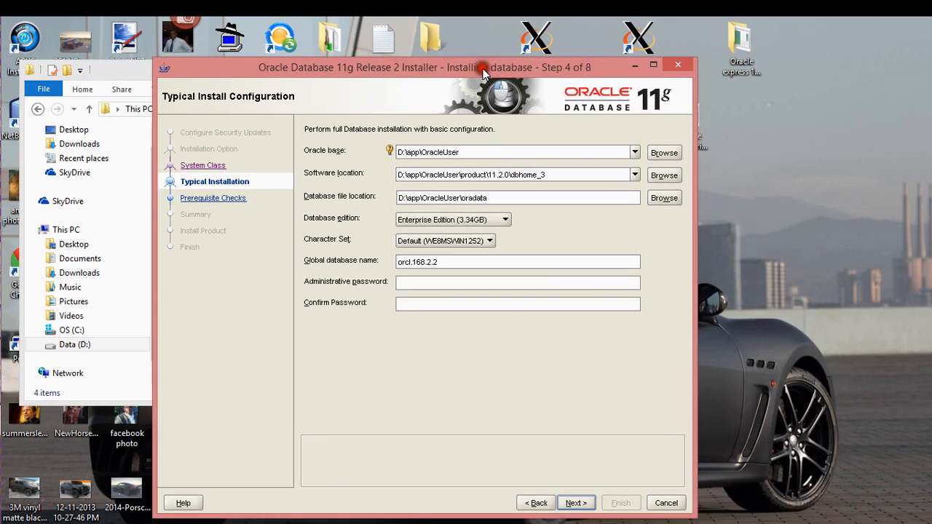
Step: Enter and confirm the administrative password, then dismiss the directory and SID in-use error
{"action": "left_click", "coordinate": [480, 281]}
{"action": "type", "text": "********"}
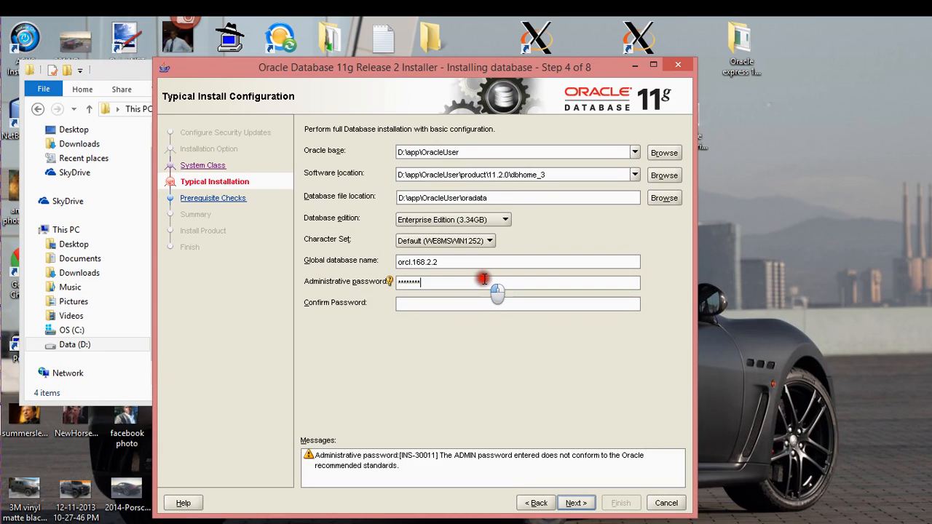
{"action": "type", "text": "******"}
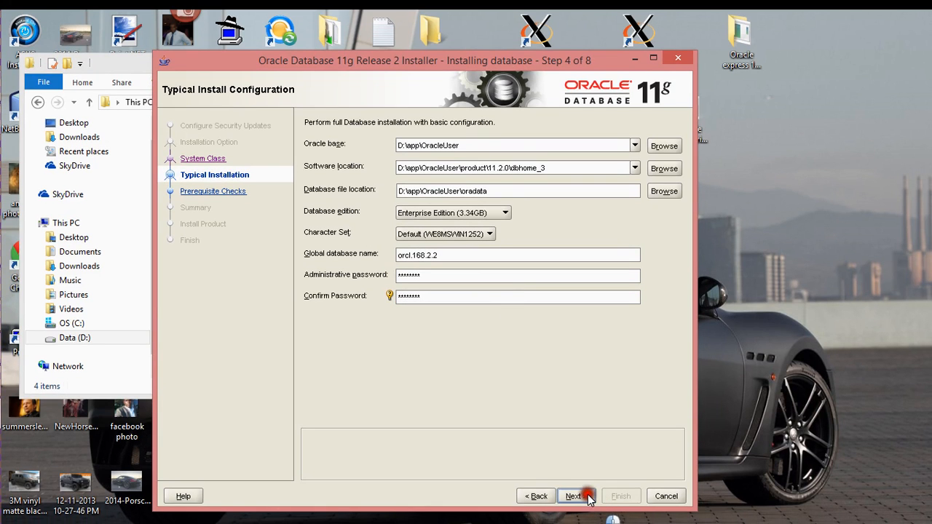
{"action": "left_click", "coordinate": [575, 496]}
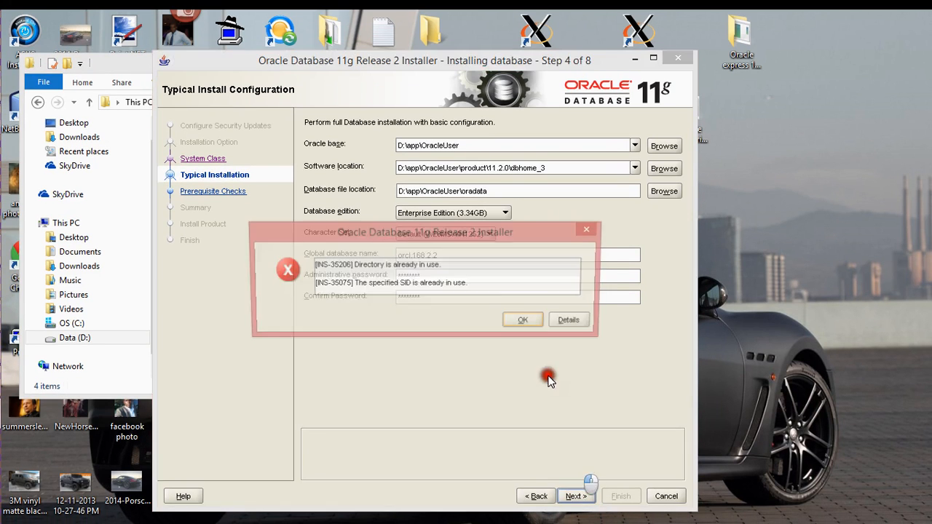
{"action": "left_click", "coordinate": [522, 322]}
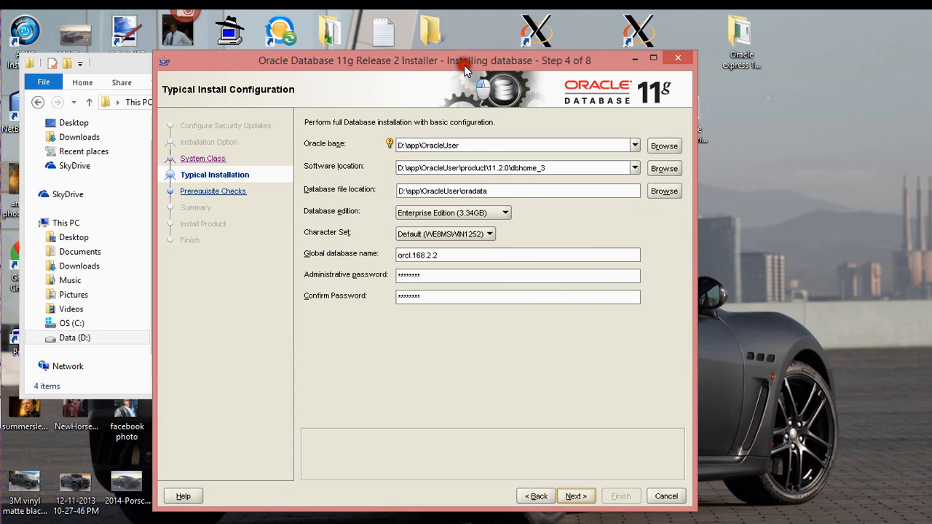
{"action": "left_click_drag", "start_coordinate": [464, 61], "coordinate": [580, 121]}
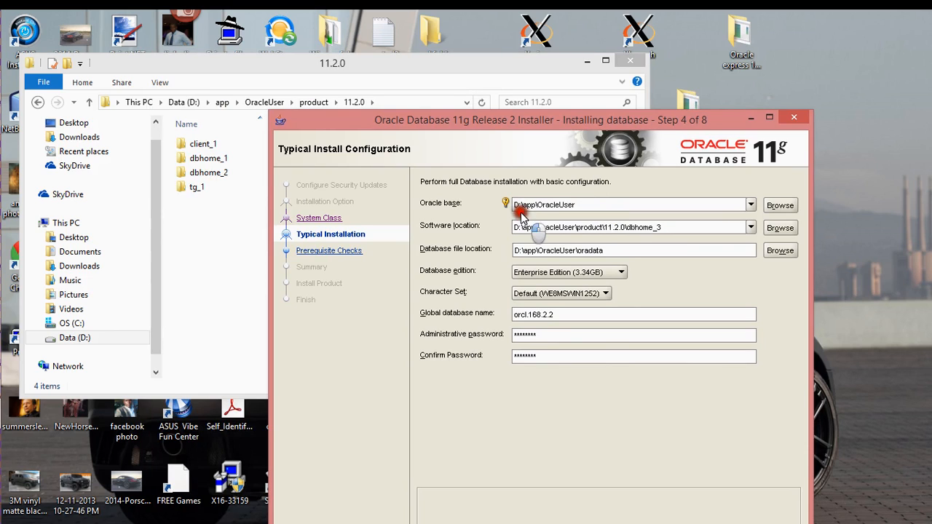
Step: Navigate File Explorer back up to D:\app while checking the database file location
{"action": "left_click", "coordinate": [658, 252]}
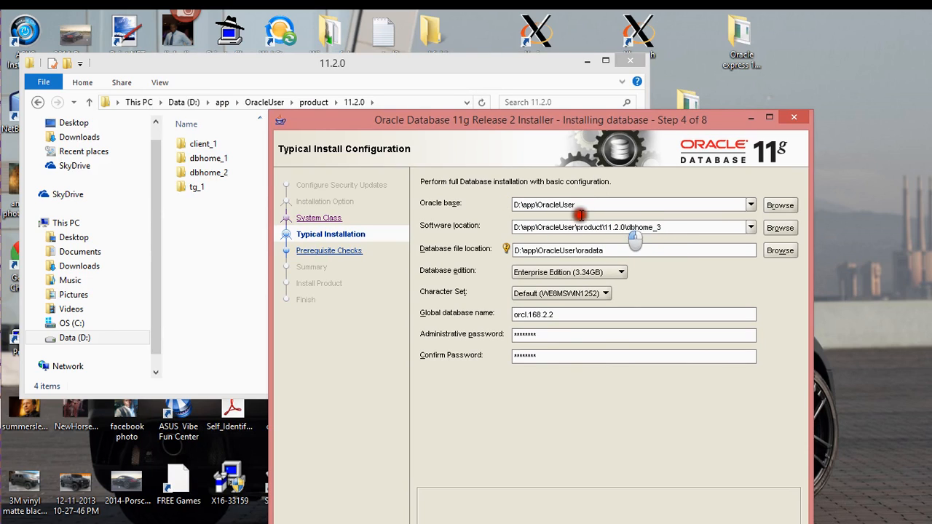
{"action": "left_click", "coordinate": [242, 227]}
{"action": "key", "text": "alt+Up"}
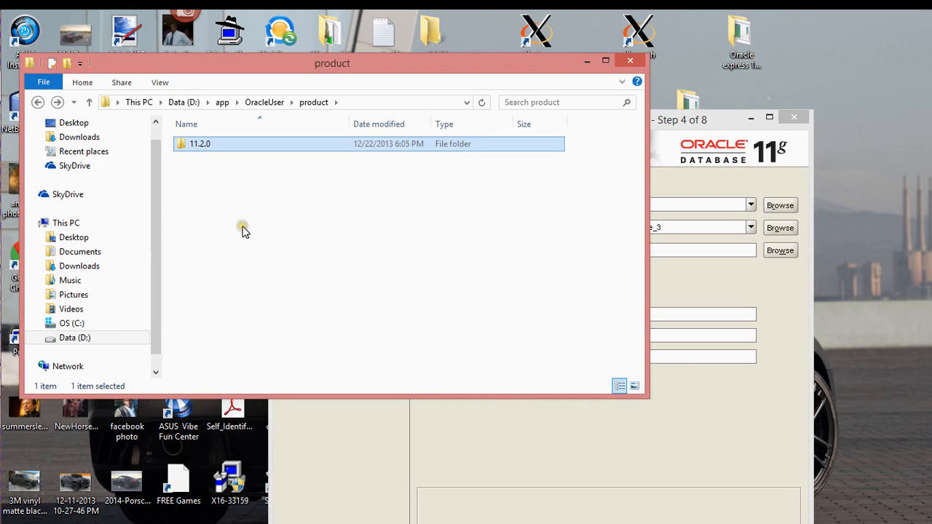
{"action": "key", "text": "alt+Up"}
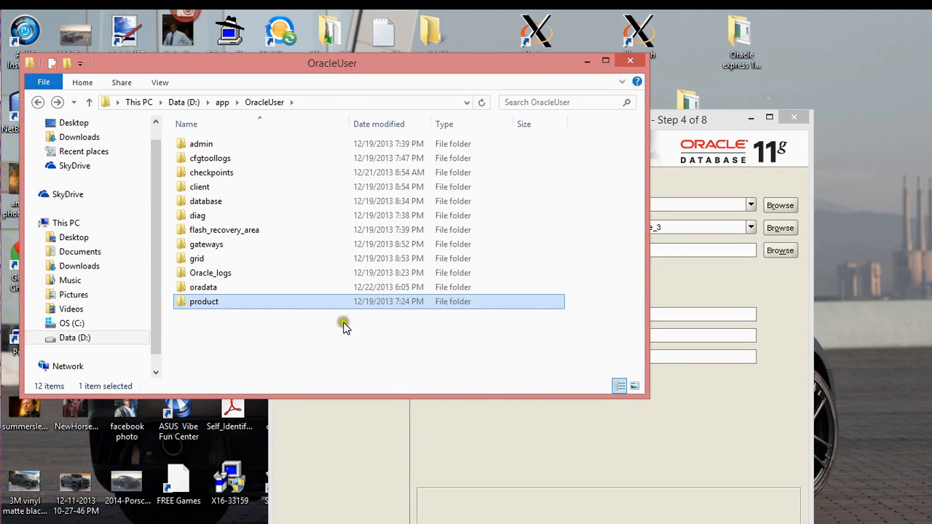
{"action": "key", "text": "alt+Up"}
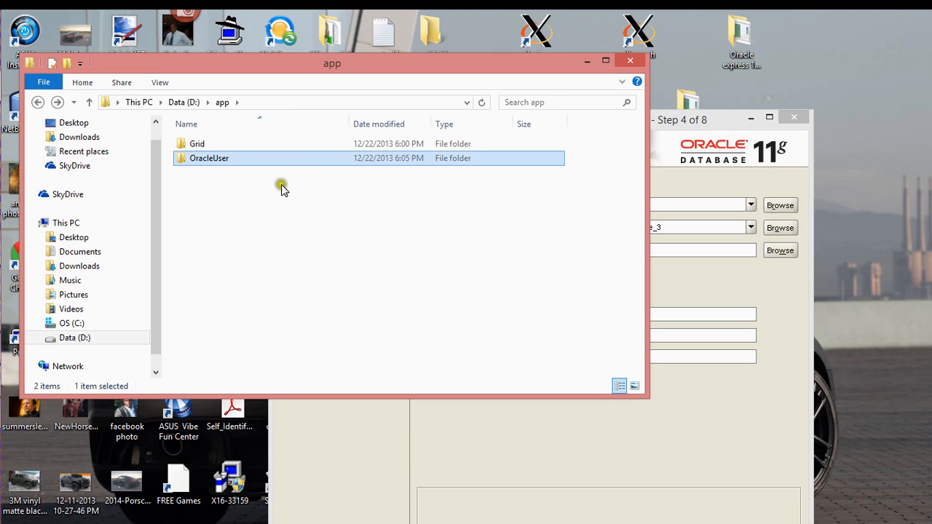
{"action": "left_click", "coordinate": [252, 210]}
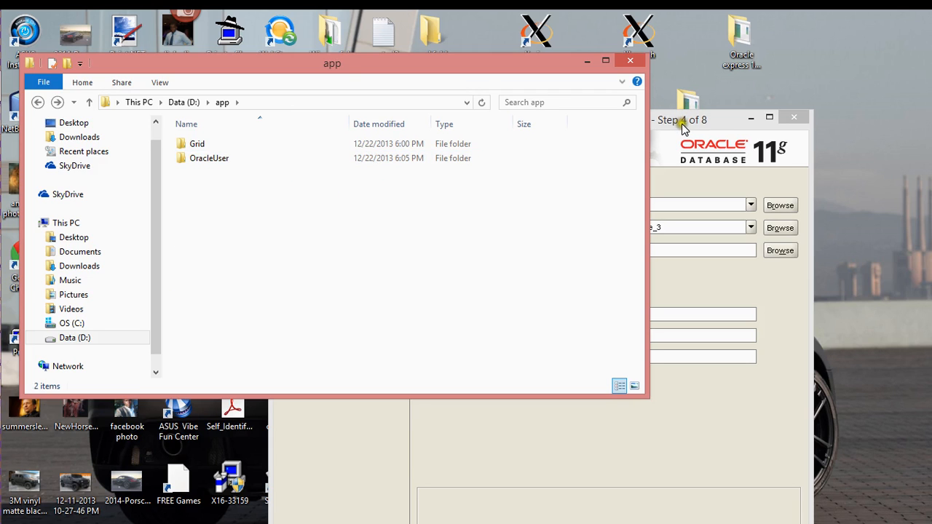
{"action": "left_click_drag", "start_coordinate": [683, 120], "coordinate": [705, 100]}
{"action": "left_click", "coordinate": [628, 225]}
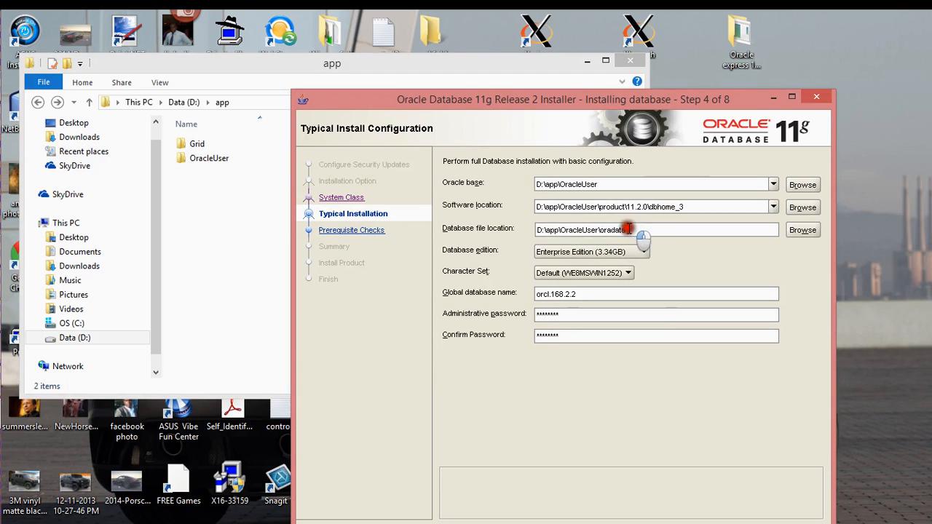
{"action": "left_click", "coordinate": [281, 210]}
Step: Create a new folder named oracleuser1 in D:\app and open it
{"action": "right_click", "coordinate": [217, 201]}
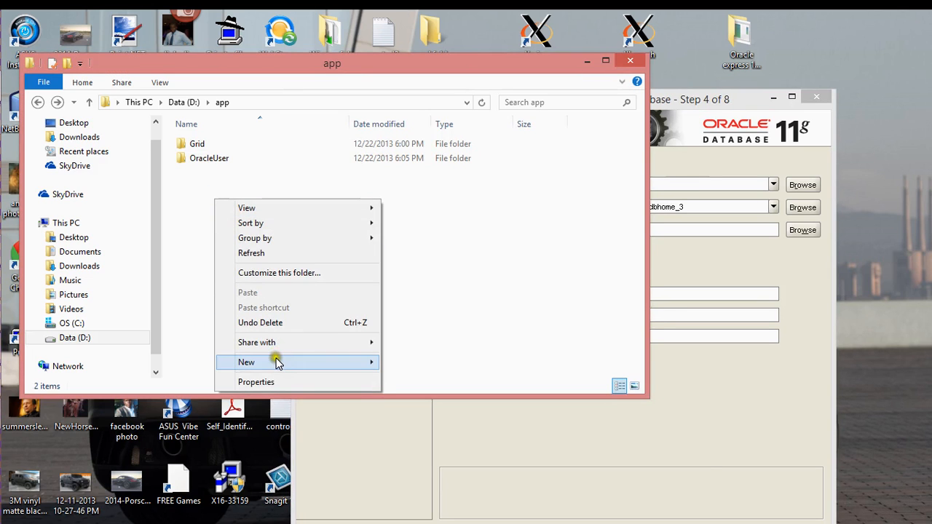
{"action": "mouse_move", "coordinate": [277, 357]}
{"action": "left_click", "coordinate": [414, 367]}
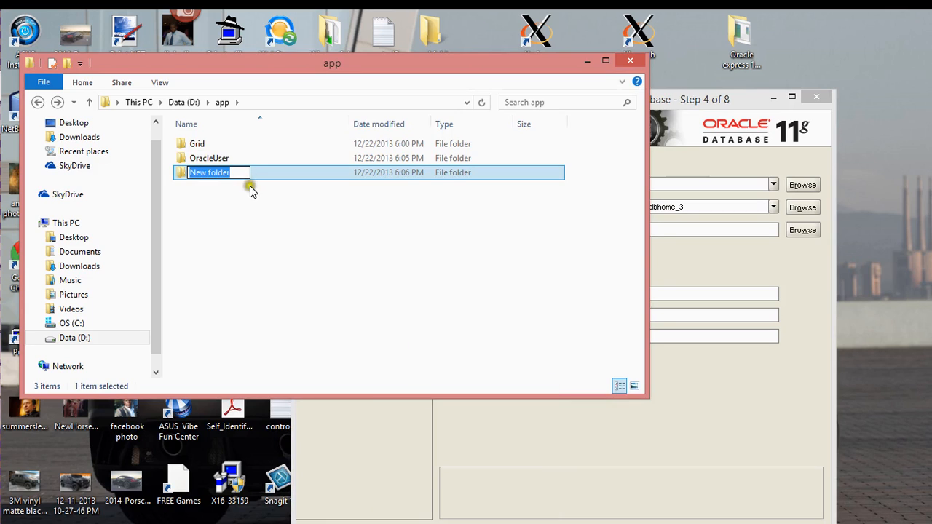
{"action": "type", "text": "Oracle"}
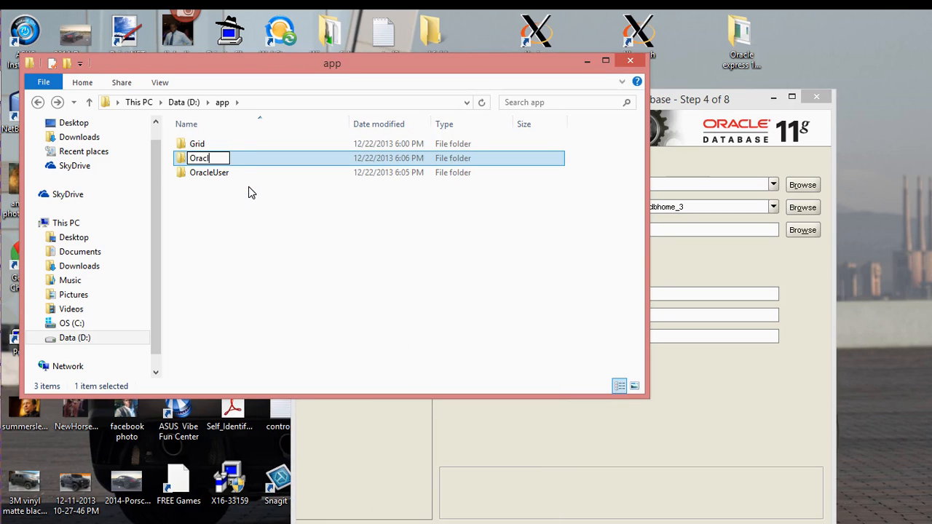
{"action": "key", "text": "BackSpace"}
{"action": "key", "text": "BackSpace"}
{"action": "key", "text": "BackSpace"}
{"action": "key", "text": "BackSpace"}
{"action": "key", "text": "BackSpace"}
{"action": "key", "text": "BackSpace"}
{"action": "type", "text": "oracleuser1"}
{"action": "key", "text": "Return"}
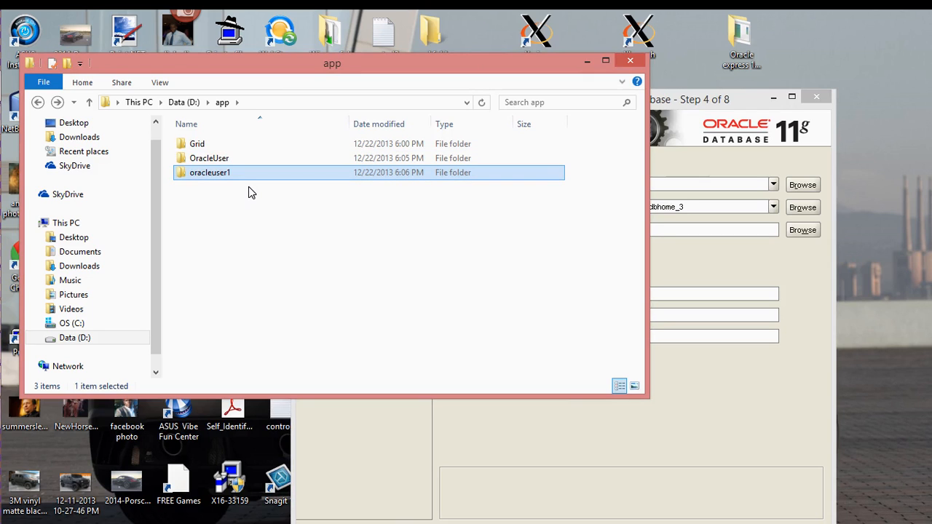
{"action": "left_click", "coordinate": [245, 177]}
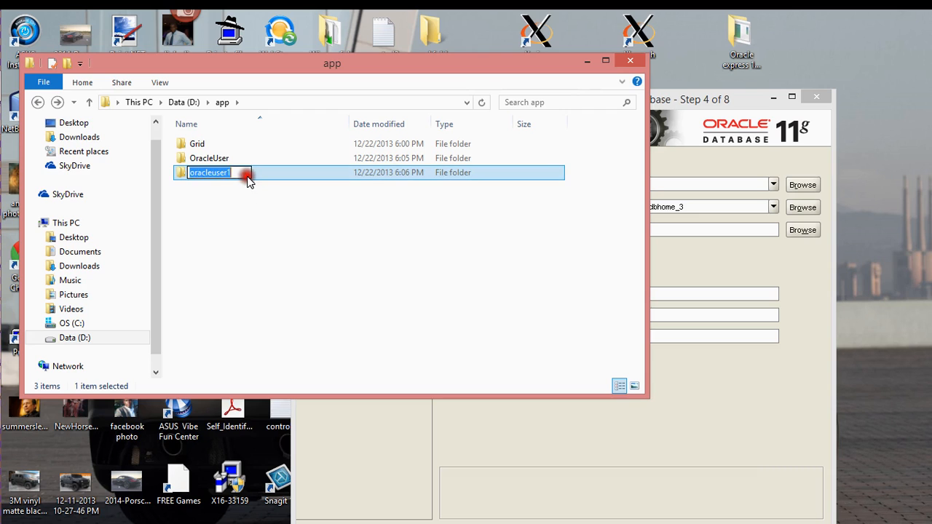
{"action": "double_click", "coordinate": [268, 175]}
Step: Copy the oracleuser1 folder path and select the installer's current Oracle base path
{"action": "left_click", "coordinate": [319, 102]}
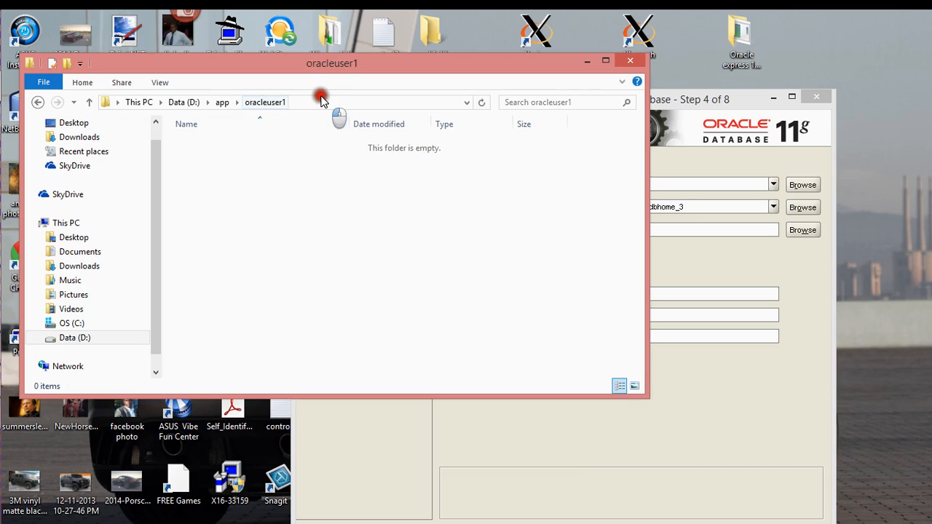
{"action": "right_click", "coordinate": [188, 102]}
{"action": "left_click", "coordinate": [220, 142]}
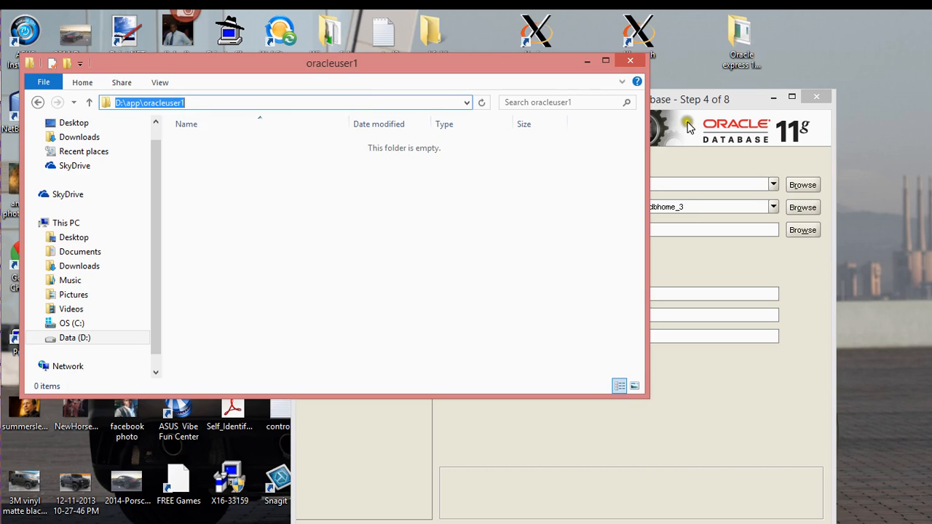
{"action": "left_click", "coordinate": [688, 106]}
{"action": "left_click_drag", "start_coordinate": [604, 184], "coordinate": [537, 182]}
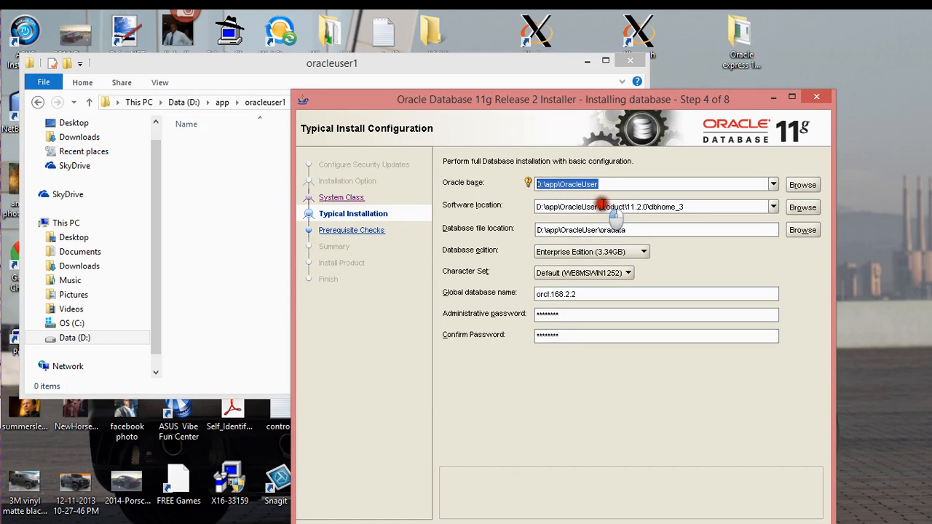
Step: Paste D:\app\oracleuser1 as Oracle base and dismiss the SID-in-use error
{"action": "key", "text": "ctrl+v"}
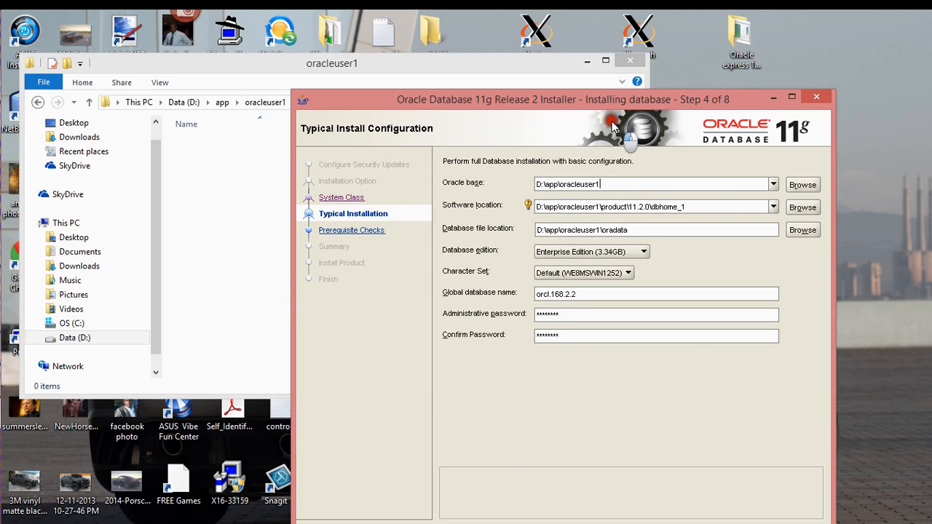
{"action": "left_click_drag", "start_coordinate": [594, 102], "coordinate": [439, 45]}
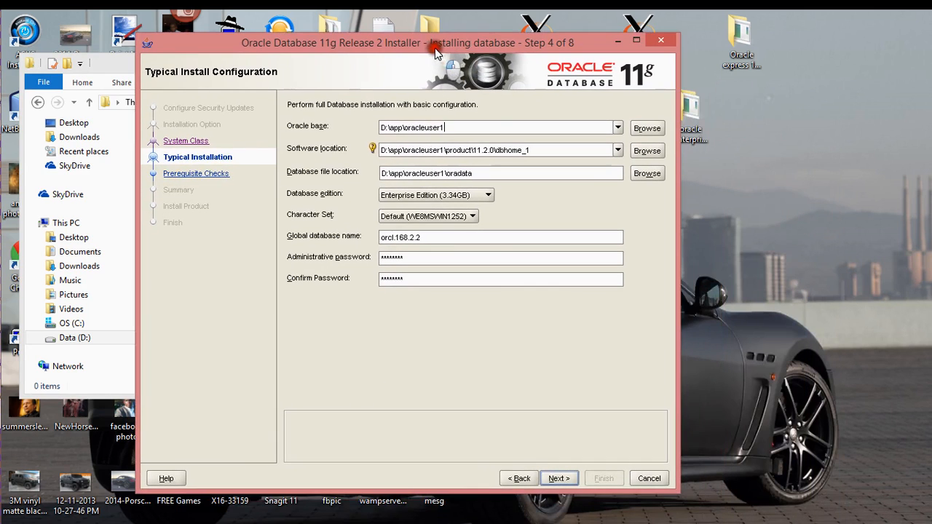
{"action": "left_click", "coordinate": [575, 469]}
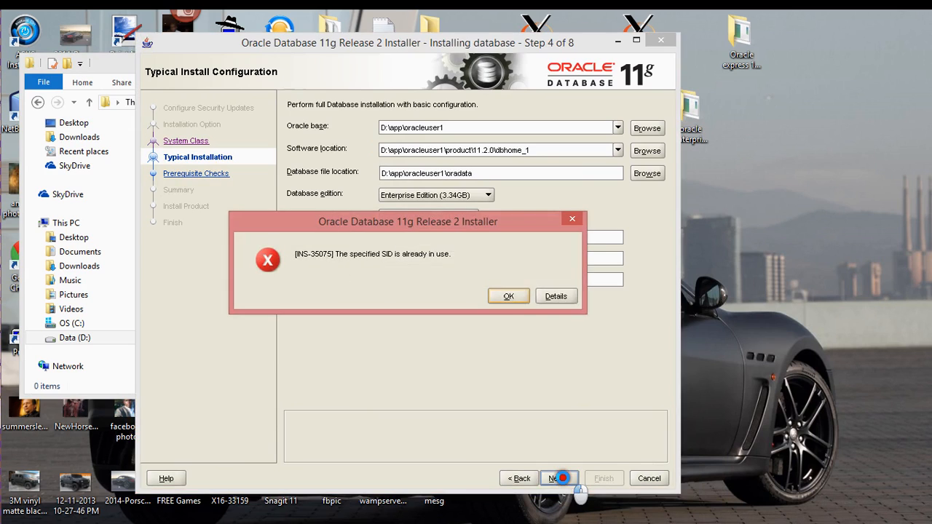
{"action": "left_click", "coordinate": [520, 296]}
Step: Change the global database name to orc.168.2.2 and continue
{"action": "left_click_drag", "start_coordinate": [441, 235], "coordinate": [263, 231]}
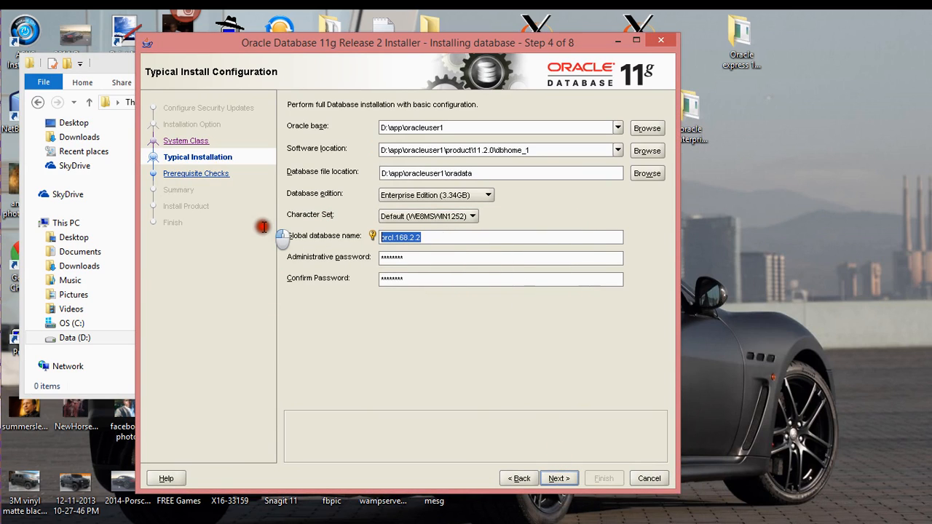
{"action": "key", "text": "BackSpace"}
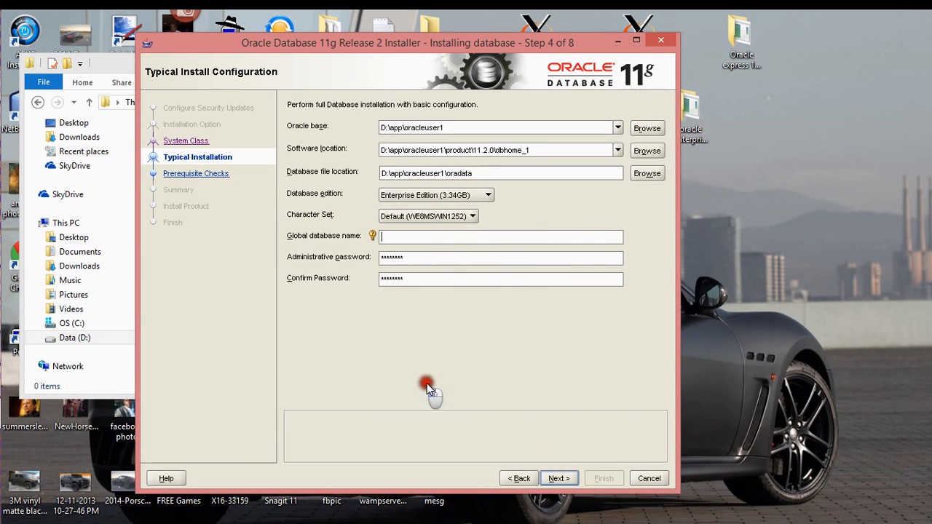
{"action": "left_click", "coordinate": [554, 479]}
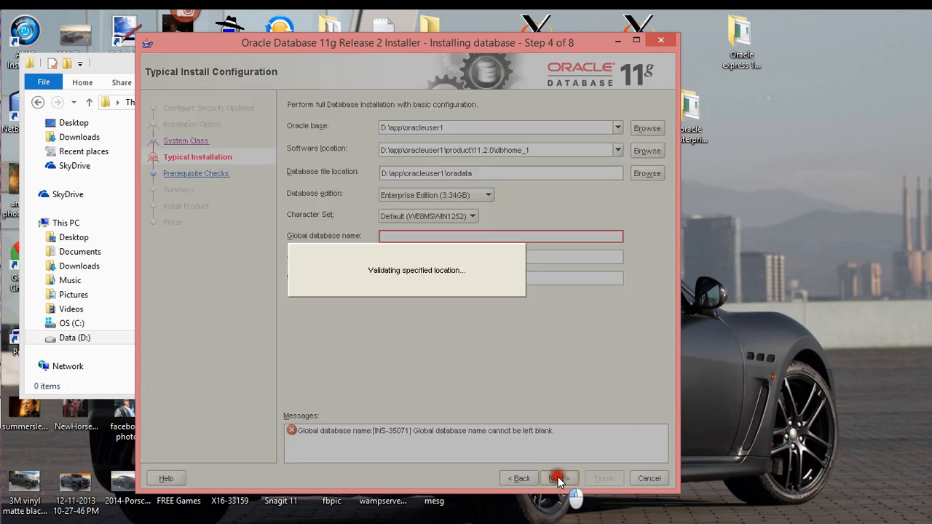
{"action": "left_click", "coordinate": [508, 295]}
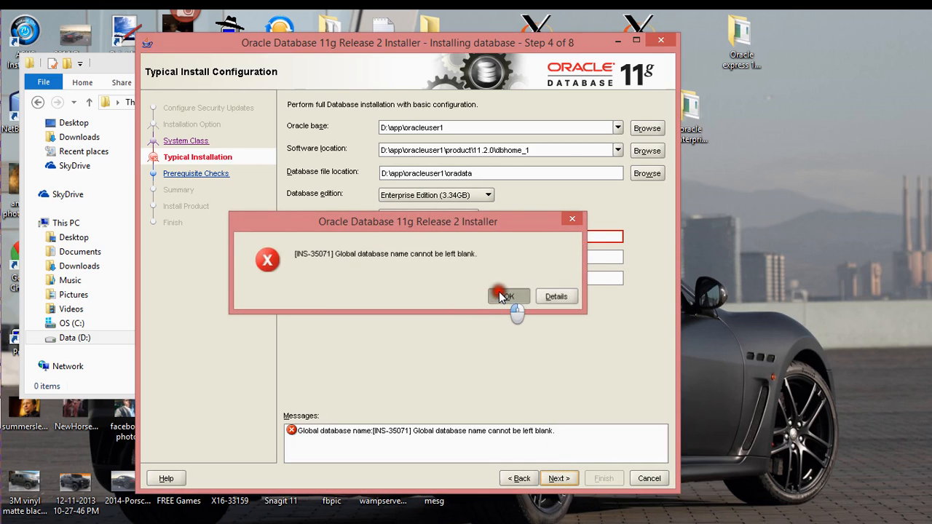
{"action": "left_click", "coordinate": [393, 240]}
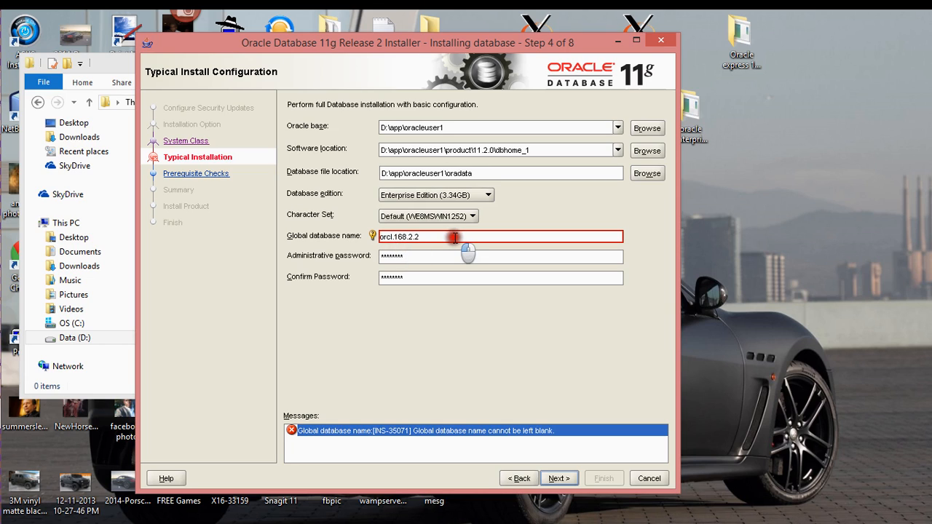
{"action": "key", "text": "BackSpace"}
{"action": "left_click", "coordinate": [558, 478]}
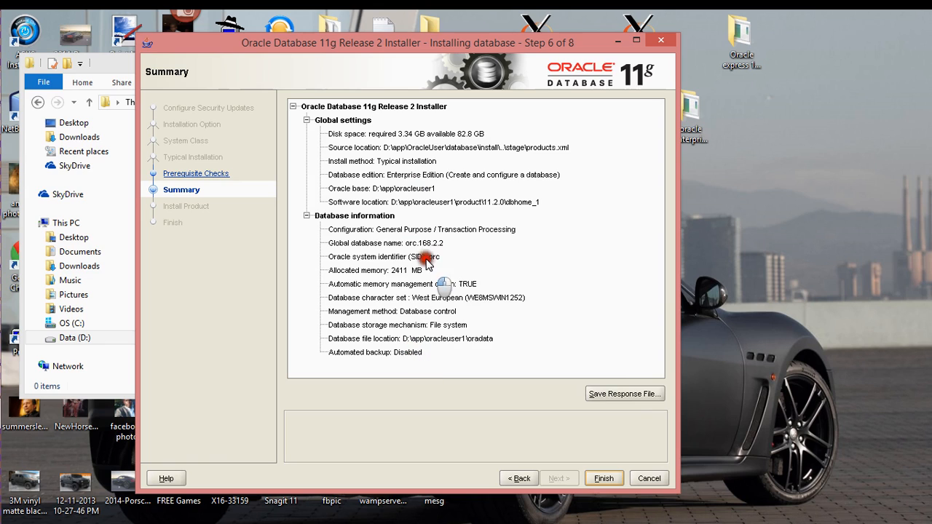
Step: Open the Save Response File dialog from the Summary page
{"action": "left_click", "coordinate": [614, 396]}
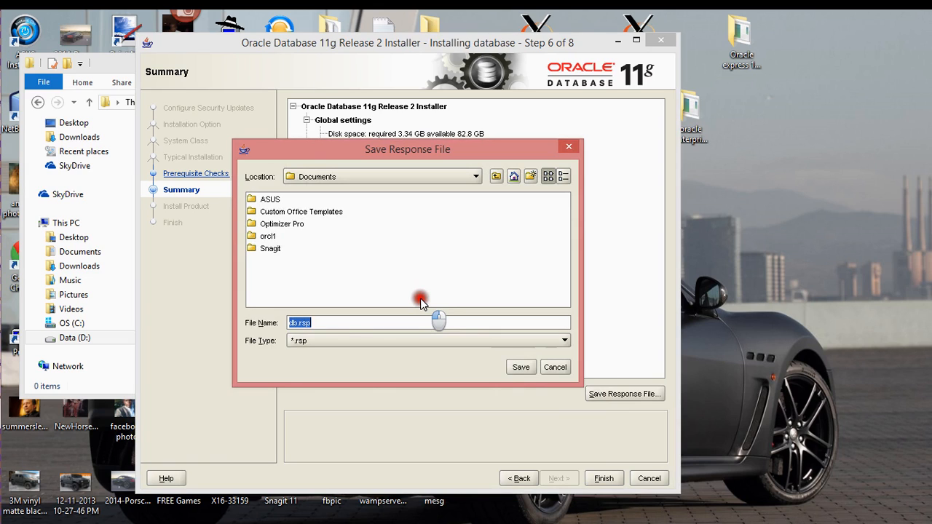
{"action": "left_click", "coordinate": [443, 179]}
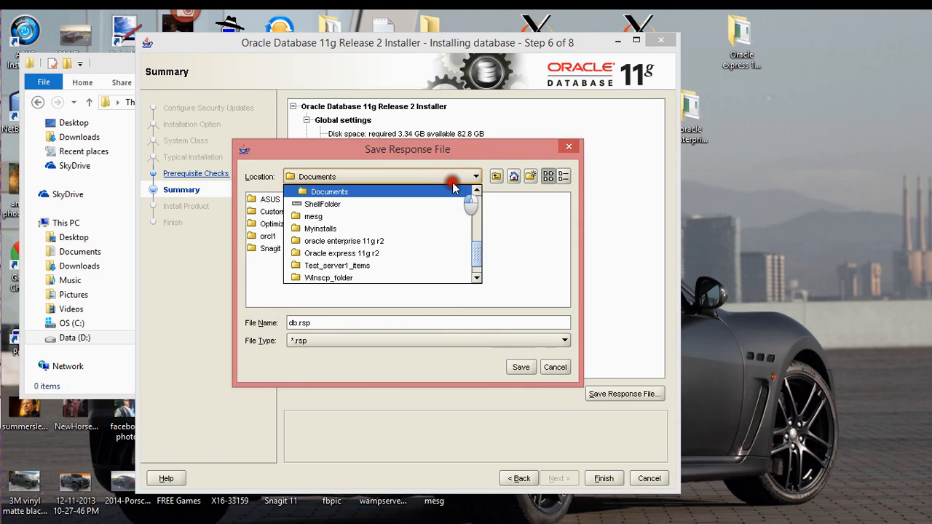
{"action": "left_click_drag", "start_coordinate": [466, 257], "coordinate": [474, 193]}
{"action": "left_click", "coordinate": [409, 195]}
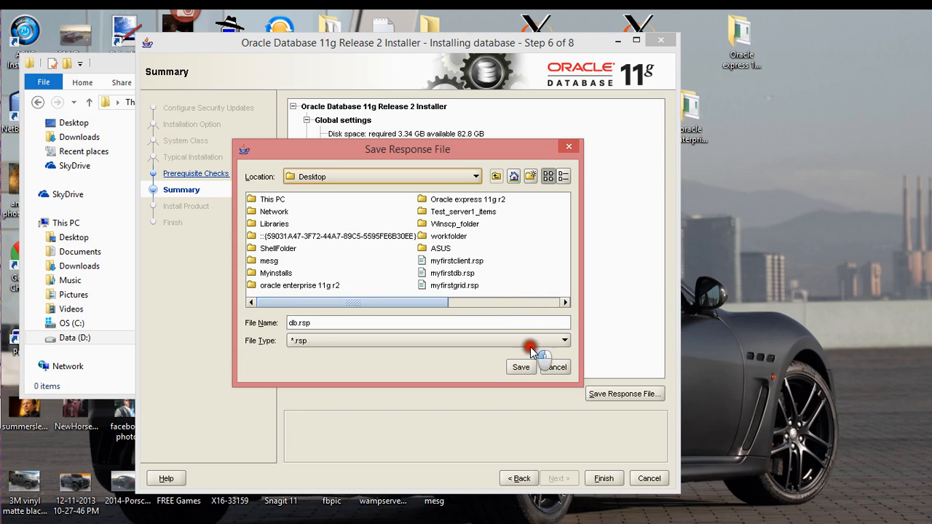
{"action": "left_click", "coordinate": [553, 367]}
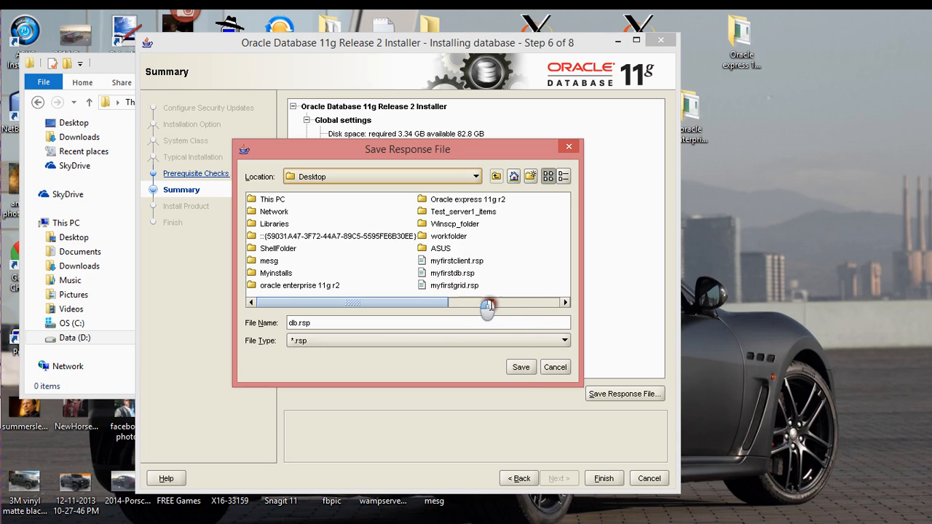
{"action": "left_click", "coordinate": [555, 367]}
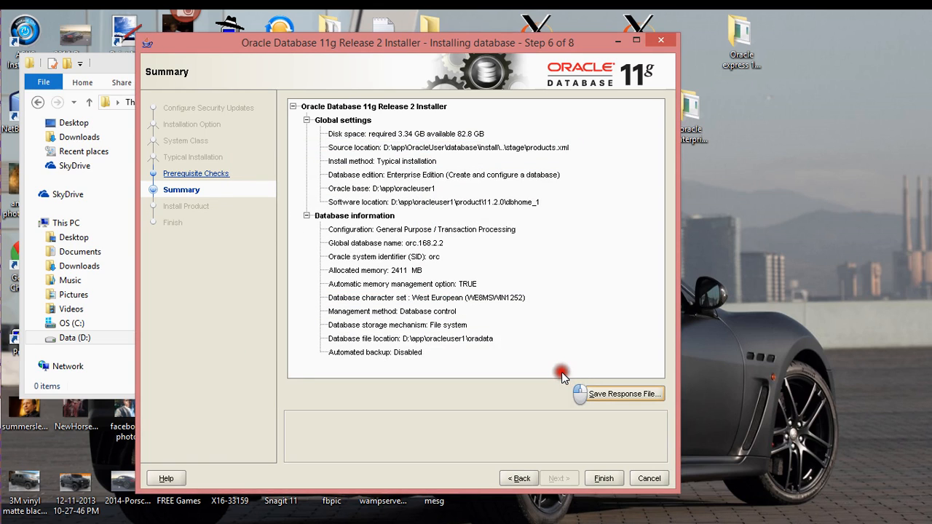
{"action": "left_click", "coordinate": [604, 478]}
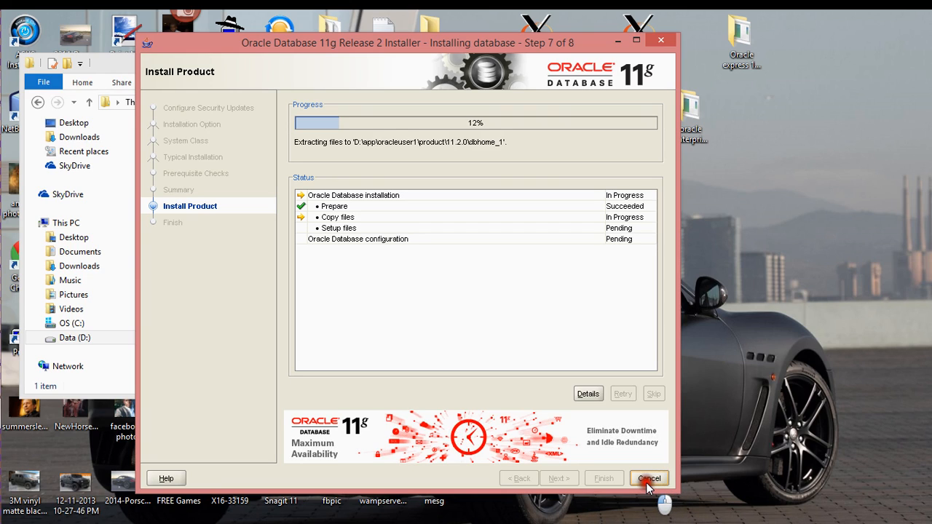
Step: Cancel the installation at 13% and confirm exiting the installer
{"action": "left_click", "coordinate": [647, 481]}
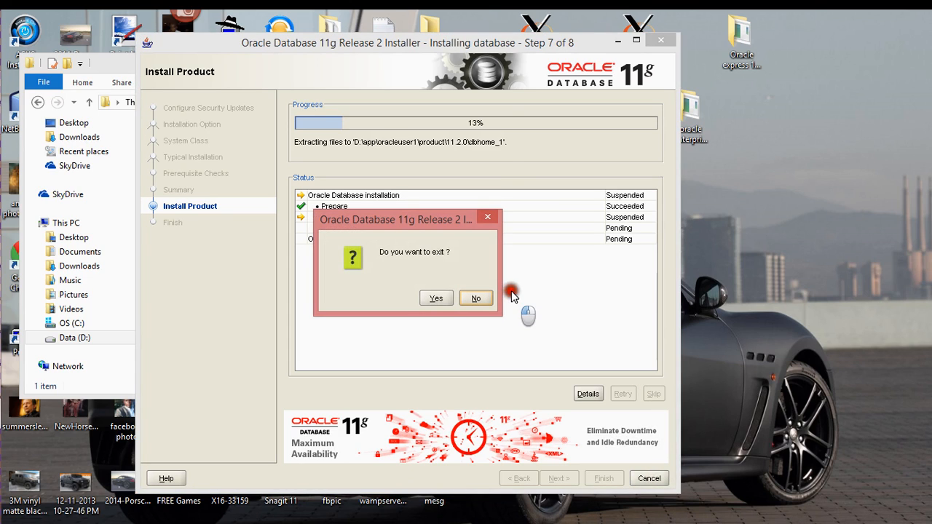
{"action": "left_click", "coordinate": [430, 299]}
{"action": "left_click", "coordinate": [431, 301]}
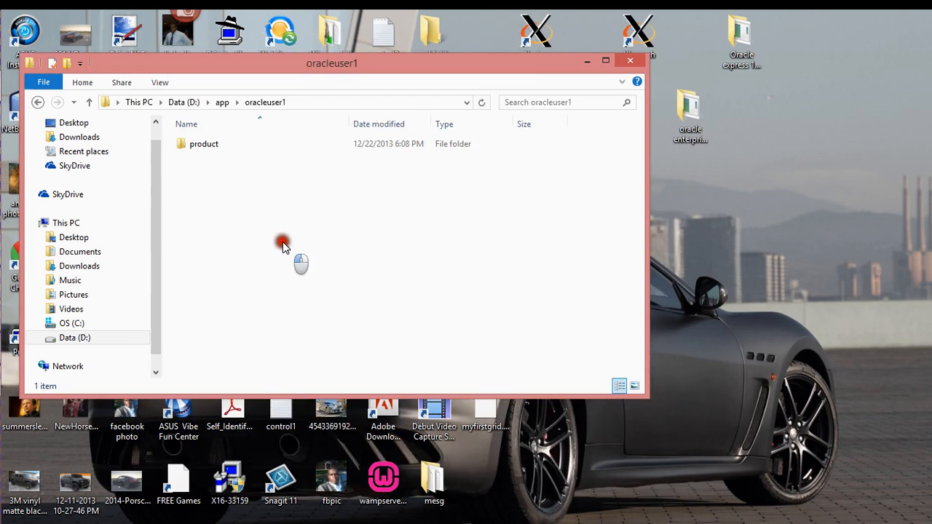
Step: Create a shortcut to oracleuser1 in D:\app, then delete that shortcut
{"action": "key", "text": "BackSpace"}
{"action": "right_click", "coordinate": [234, 172]}
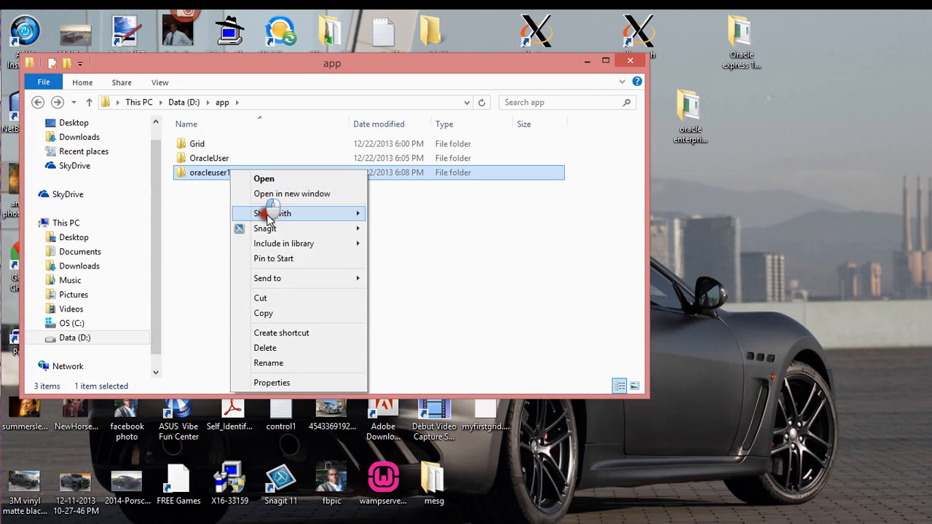
{"action": "left_click", "coordinate": [283, 337]}
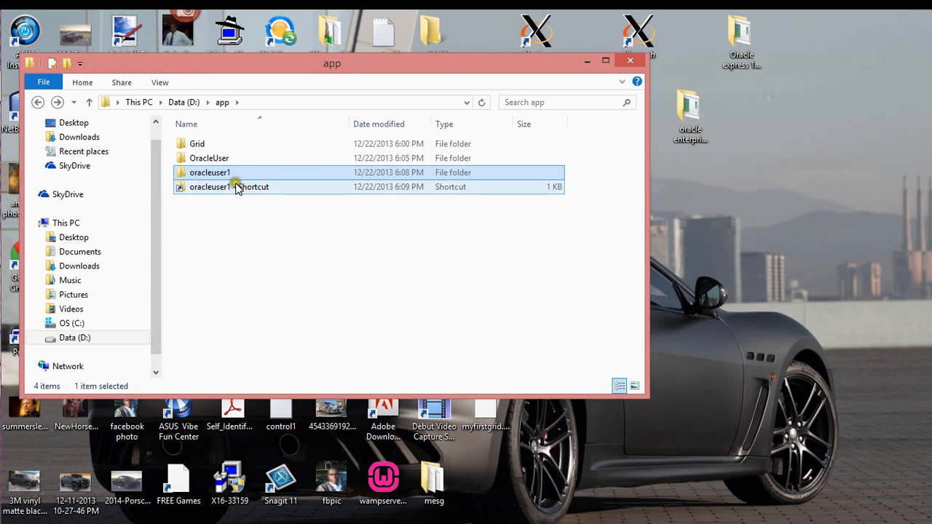
{"action": "right_click", "coordinate": [238, 187]}
{"action": "left_click", "coordinate": [298, 356]}
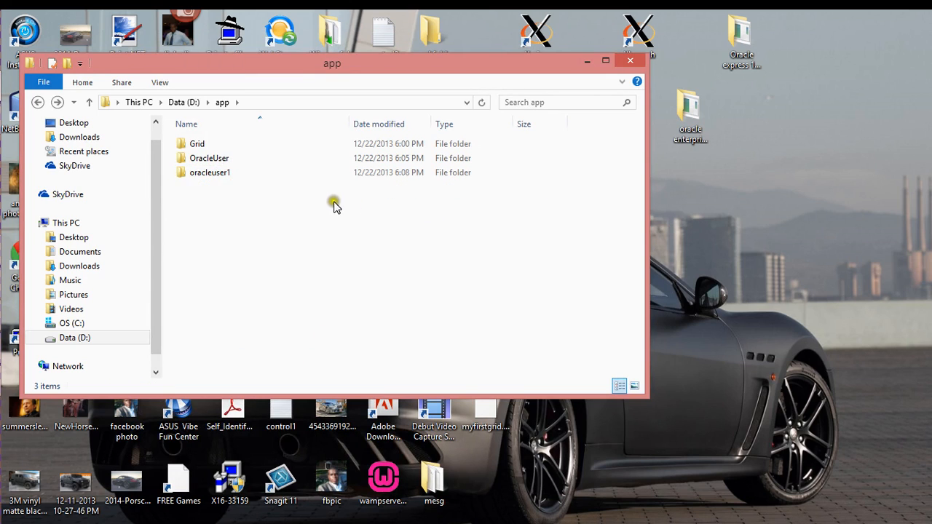
Step: Try deleting oracleuser1, cancel at Folder Access Denied, and open OracleUser
{"action": "left_click", "coordinate": [222, 176]}
{"action": "right_click", "coordinate": [222, 175]}
{"action": "left_click", "coordinate": [284, 349]}
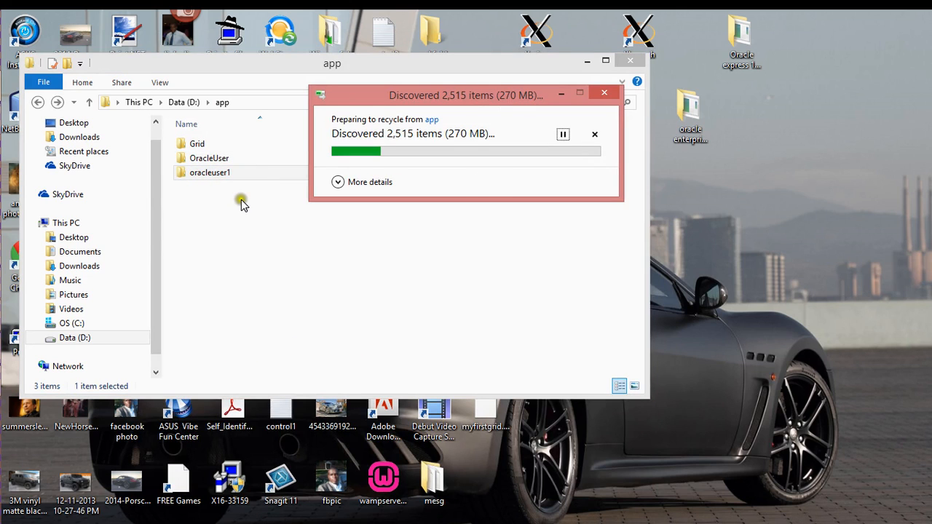
{"action": "left_click", "coordinate": [569, 187]}
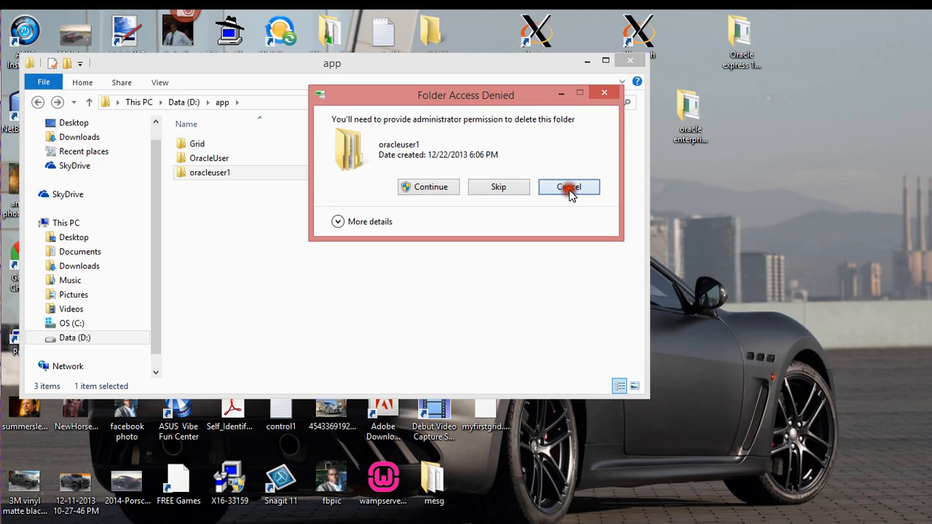
{"action": "double_click", "coordinate": [250, 162]}
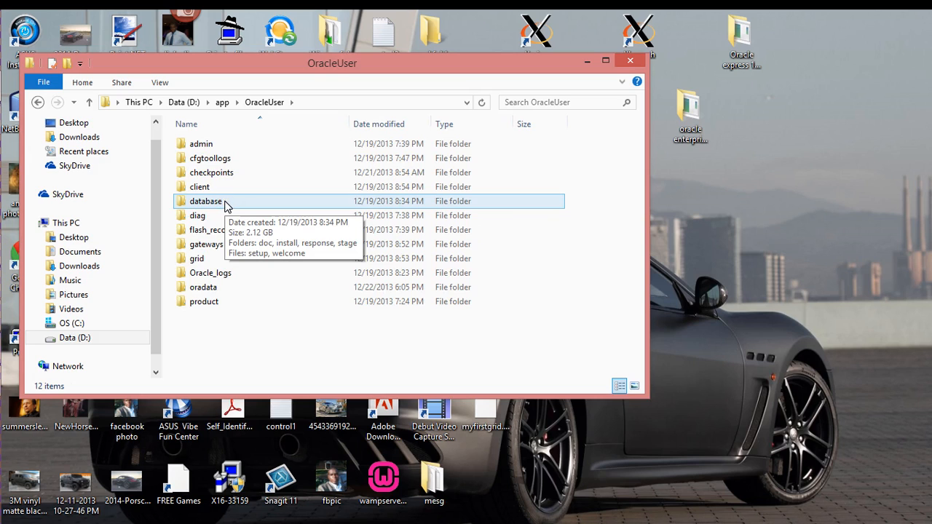
Step: Look through OracleUser's folders, peek into database, then return to OracleUser
{"action": "left_click", "coordinate": [225, 233]}
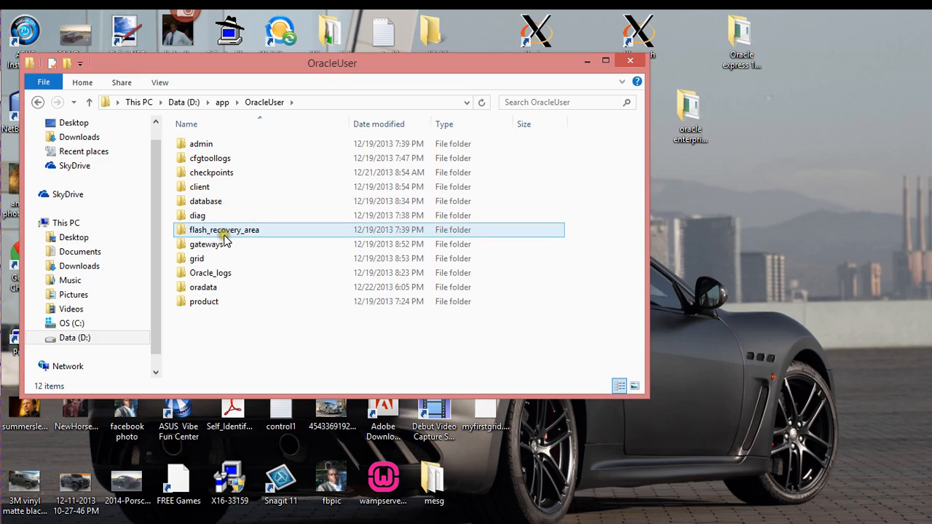
{"action": "left_click", "coordinate": [218, 215]}
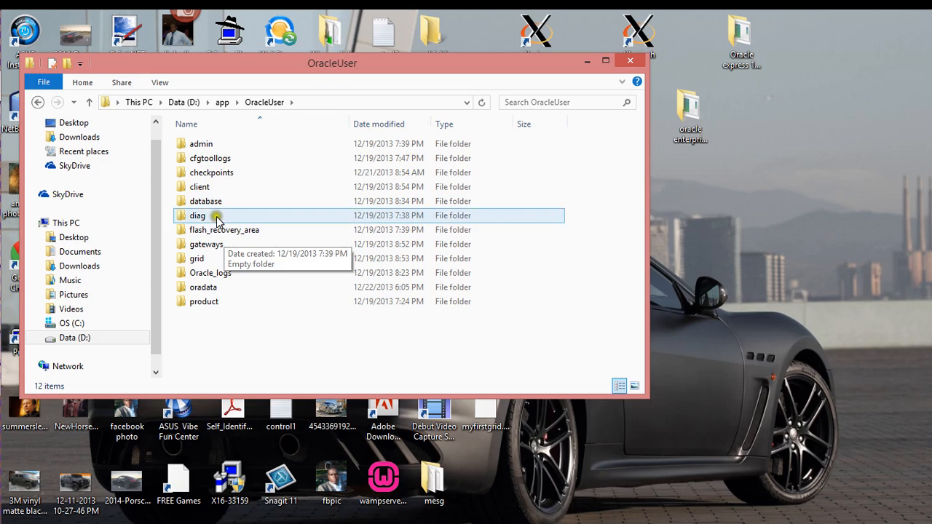
{"action": "left_click", "coordinate": [209, 202]}
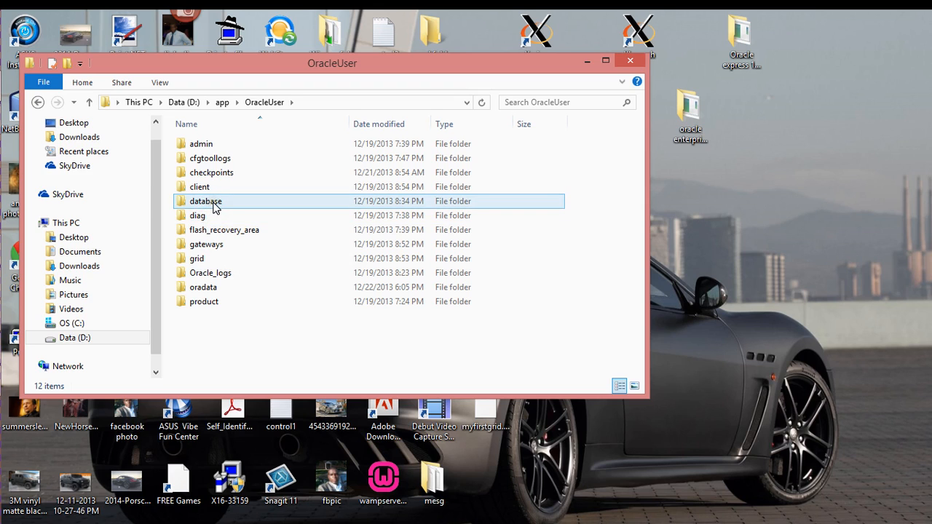
{"action": "mouse_move", "coordinate": [214, 207]}
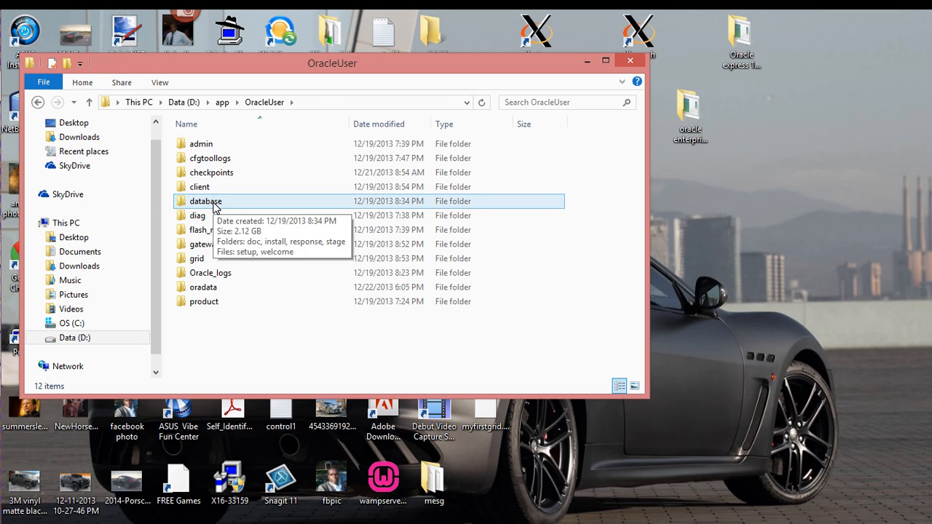
{"action": "double_click", "coordinate": [213, 203]}
{"action": "left_click", "coordinate": [230, 163]}
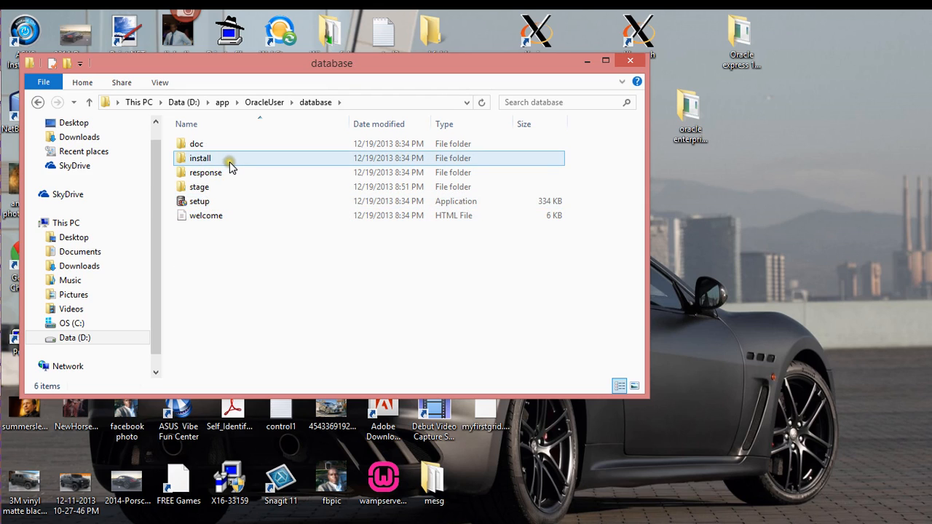
{"action": "key", "text": "BackSpace"}
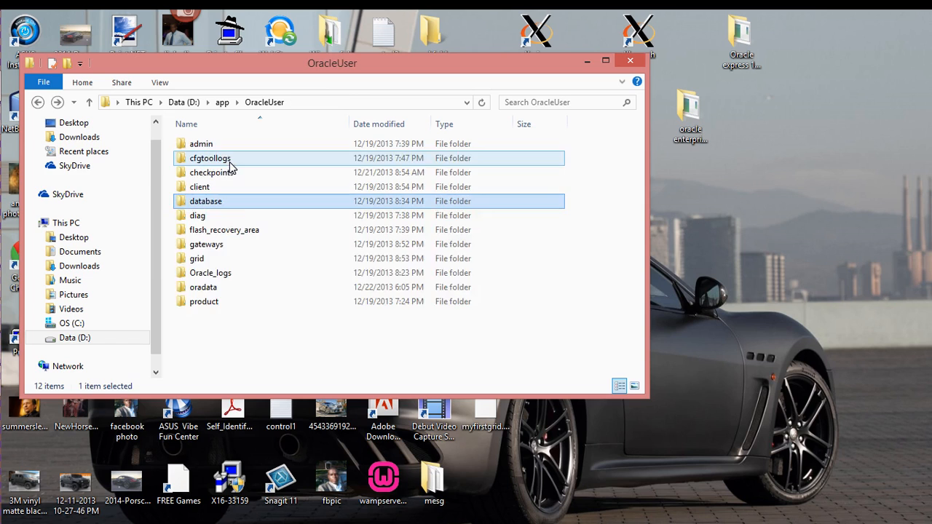
Step: Navigate to product\11.2.0\dbhome_1\BIN
{"action": "double_click", "coordinate": [207, 304]}
{"action": "double_click", "coordinate": [219, 145]}
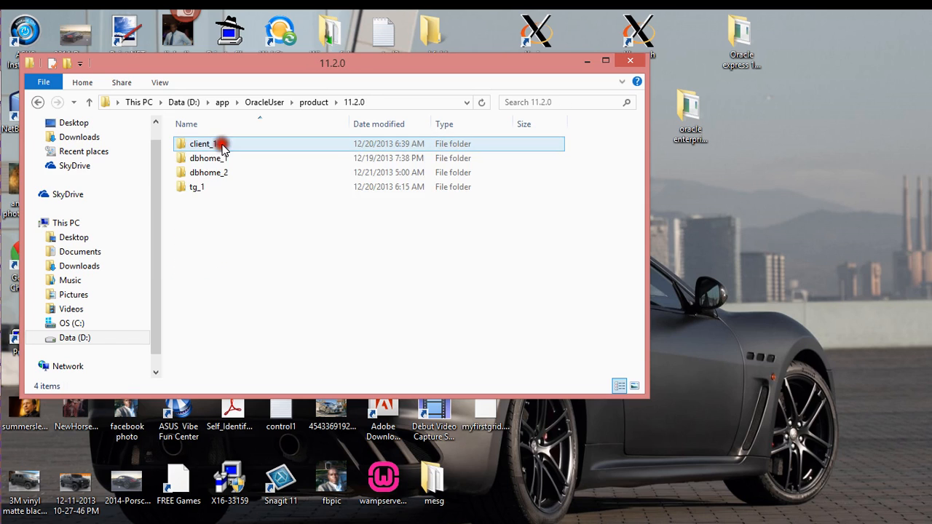
{"action": "left_click", "coordinate": [219, 161]}
{"action": "left_click", "coordinate": [225, 146]}
{"action": "left_click", "coordinate": [217, 161]}
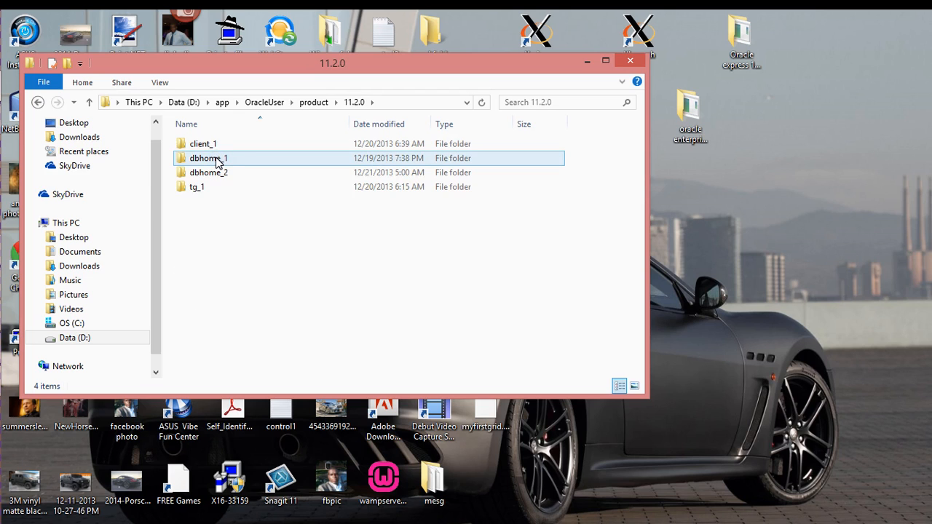
{"action": "double_click", "coordinate": [223, 158]}
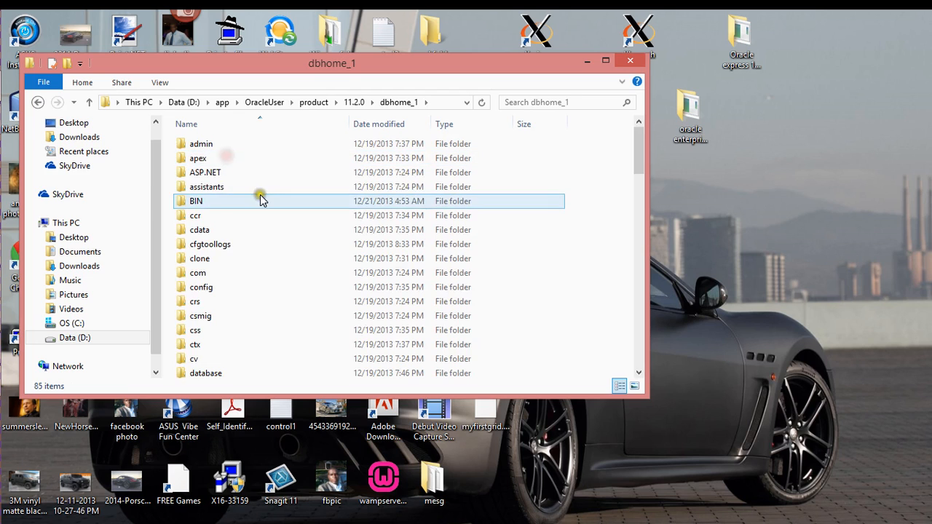
{"action": "double_click", "coordinate": [222, 204]}
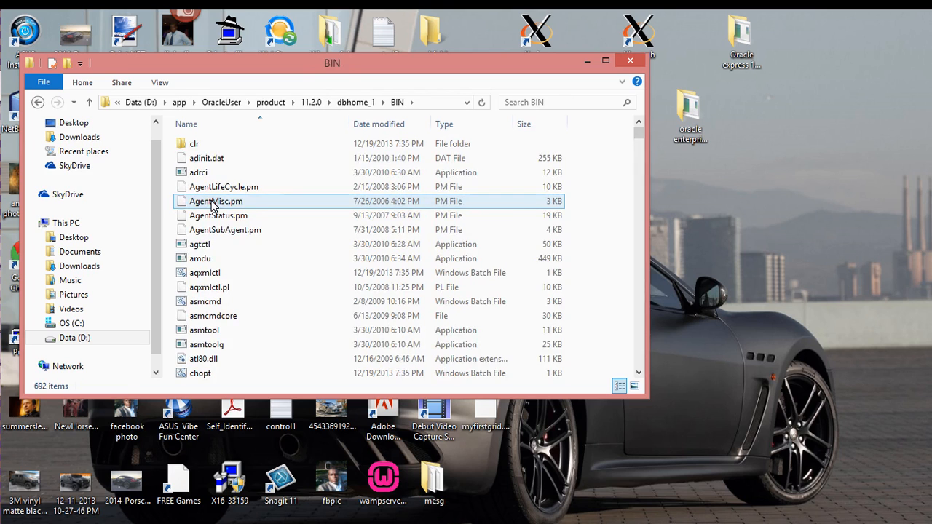
{"action": "key", "text": "BackSpace"}
{"action": "key", "text": "BackSpace"}
{"action": "left_click", "coordinate": [214, 157]}
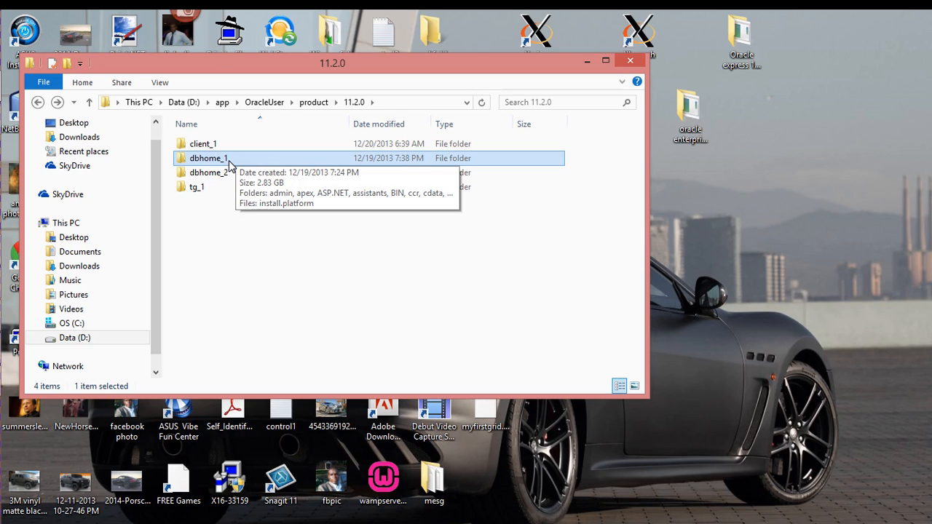
{"action": "double_click", "coordinate": [230, 163]}
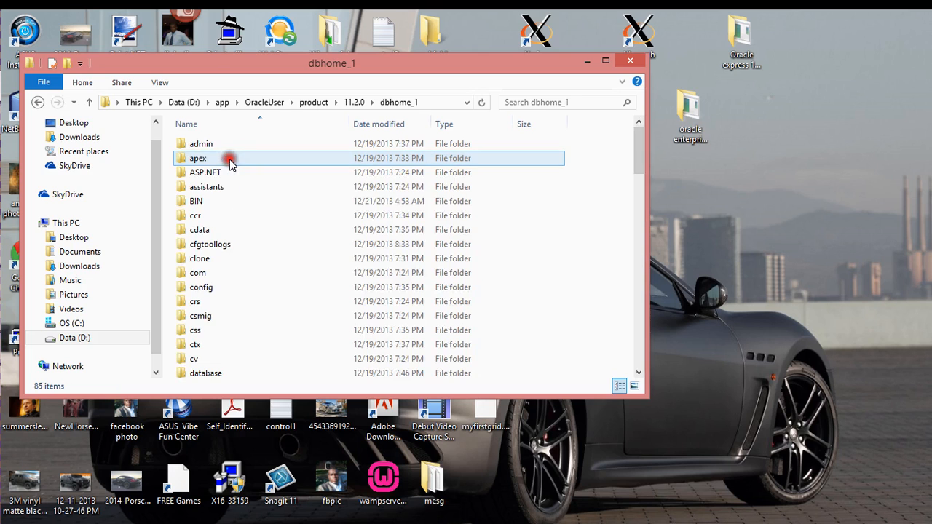
{"action": "double_click", "coordinate": [218, 204]}
Step: Search the BIN folder for sqlplus and select the sqlplus program
{"action": "scroll", "coordinate": [279, 243], "scroll_direction": "down", "scroll_amount": 7}
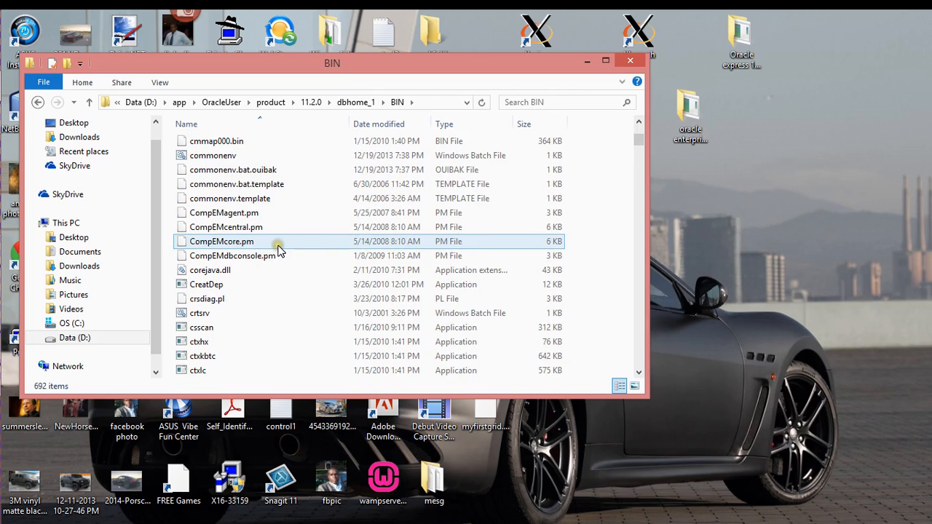
{"action": "left_click", "coordinate": [545, 103]}
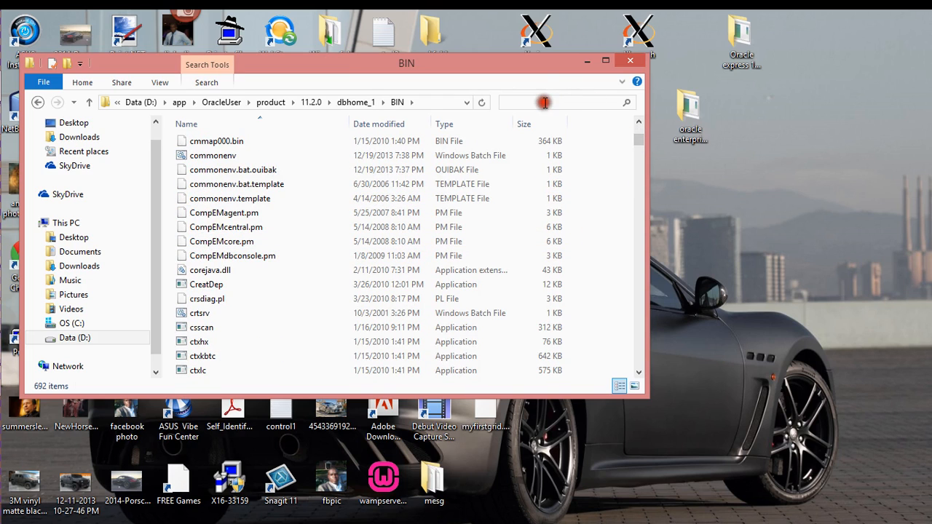
{"action": "type", "text": "sqlplus"}
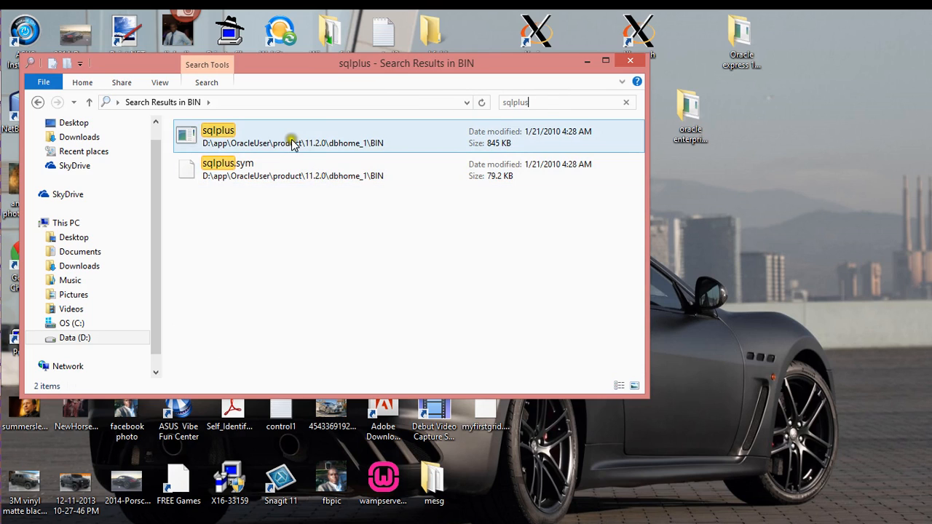
{"action": "left_click", "coordinate": [286, 137]}
Step: Launch sqlplus and position its console as a floating window
{"action": "double_click", "coordinate": [285, 136]}
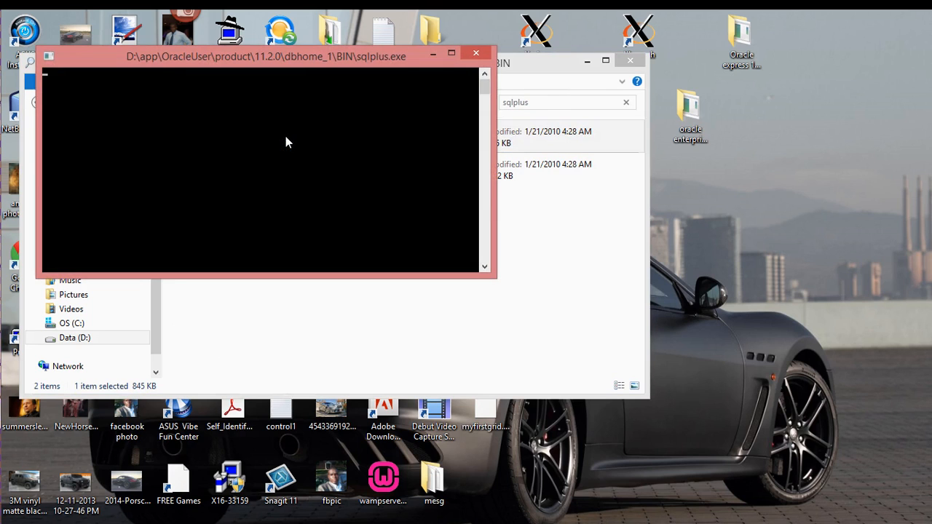
{"action": "left_click_drag", "start_coordinate": [248, 56], "coordinate": [521, 134]}
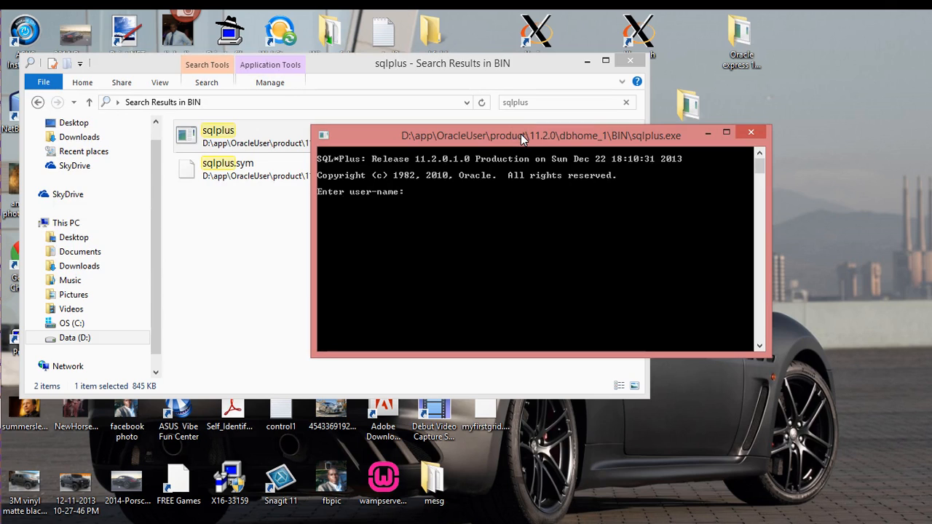
{"action": "key", "text": "super+Left"}
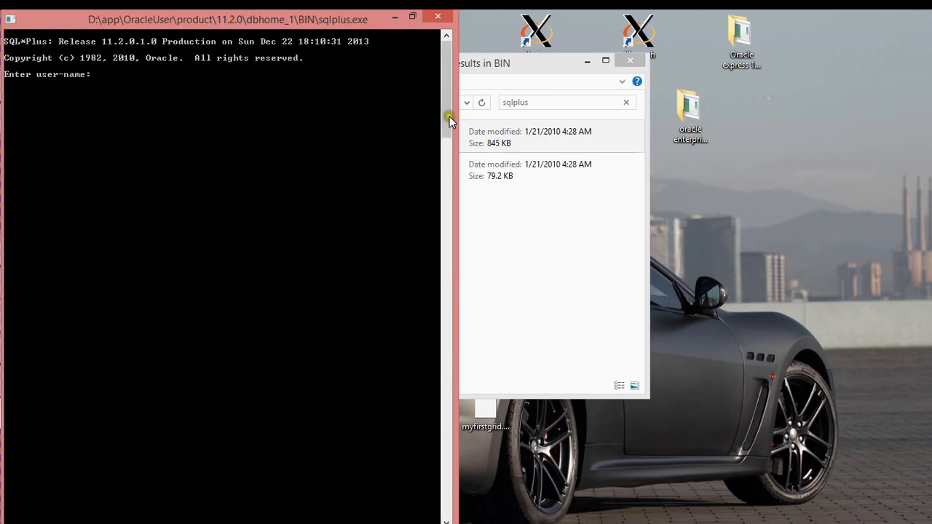
{"action": "left_click_drag", "start_coordinate": [377, 22], "coordinate": [581, 102]}
Step: Connect with 'sqlplus / as sysdba' to the idle instance, then run 'host' for a Windows prompt
{"action": "type", "text": "qlplu"}
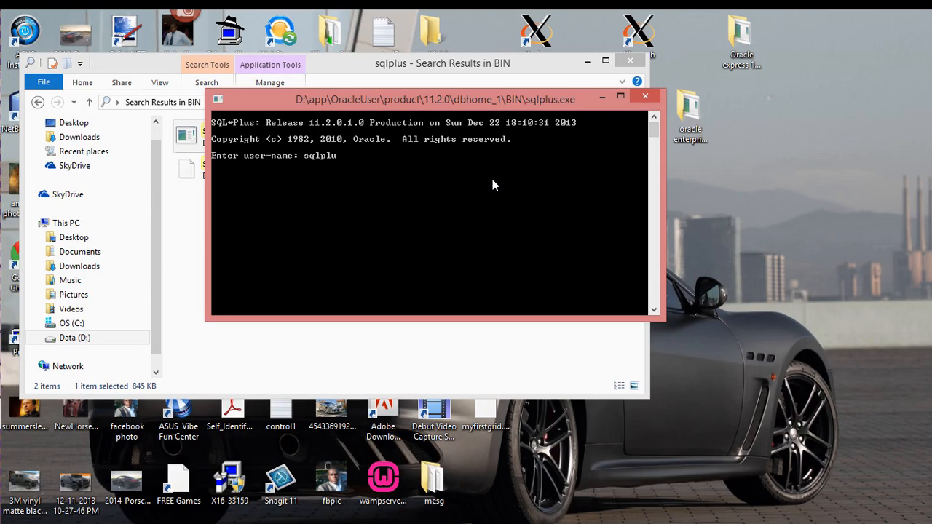
{"action": "type", "text": "s / as sysdba"}
{"action": "key", "text": "Return"}
{"action": "key", "text": "Return"}
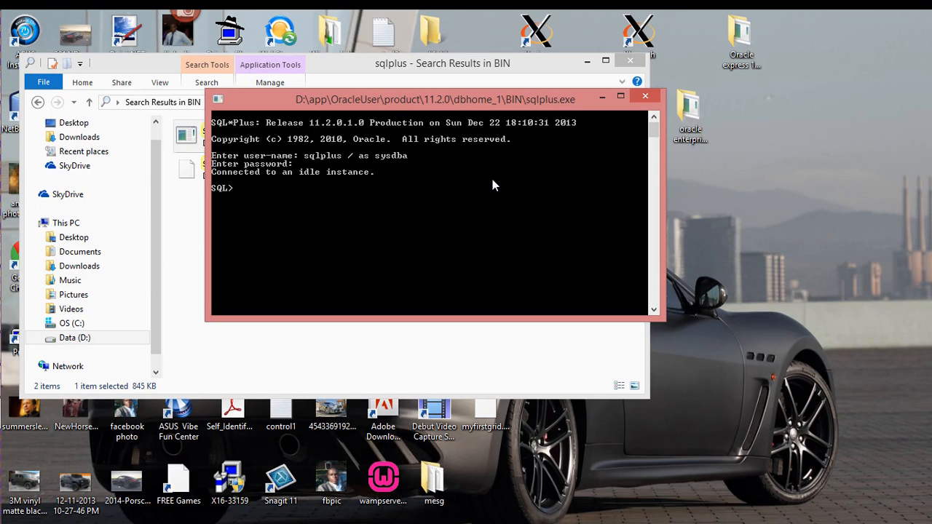
{"action": "type", "text": "sh"}
{"action": "key", "text": "BackSpace"}
{"action": "key", "text": "BackSpace"}
{"action": "type", "text": "s"}
{"action": "key", "text": "Return"}
{"action": "key", "text": "Return"}
{"action": "type", "text": "host"}
{"action": "key", "text": "Return"}
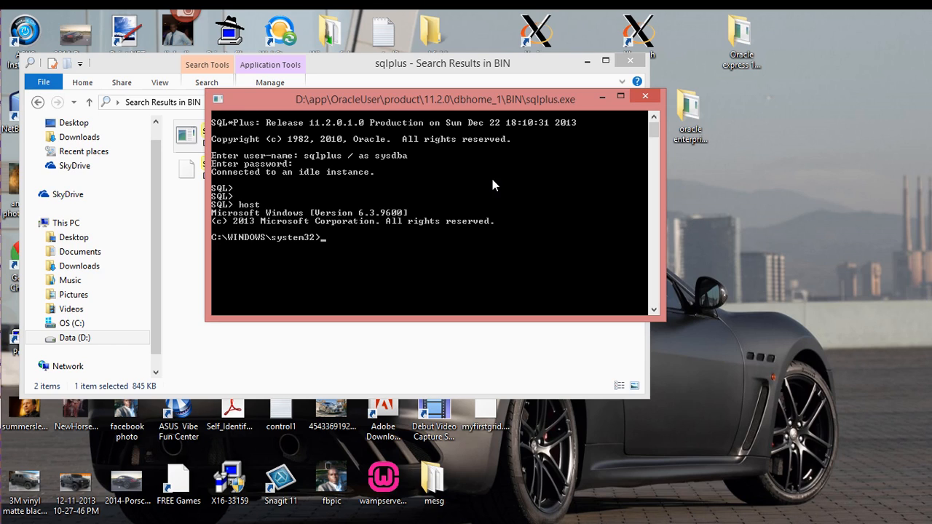
Step: Leave 'sqlplus / as' at the shell and switch to the session that dropped table student
{"action": "type", "text": "sqlplus / as"}
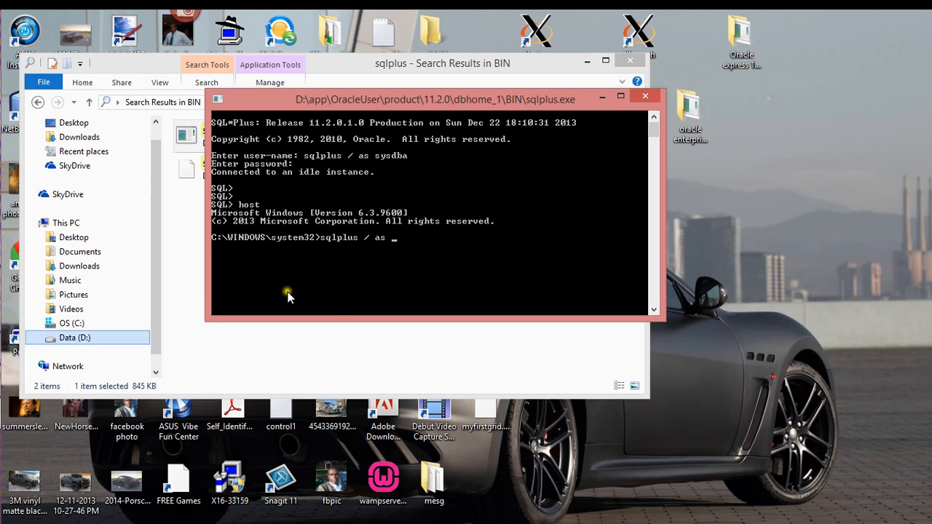
{"action": "mouse_move", "coordinate": [4, 419]}
{"action": "left_click", "coordinate": [20, 351]}
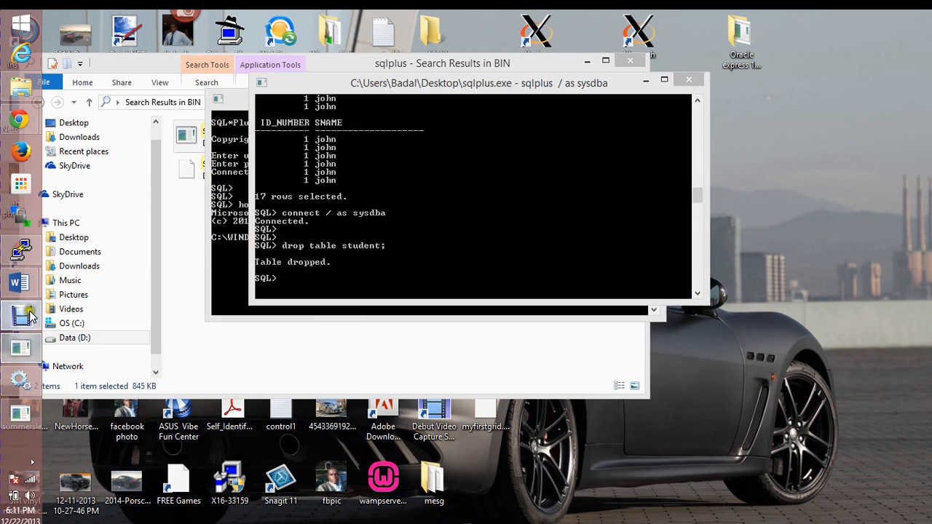